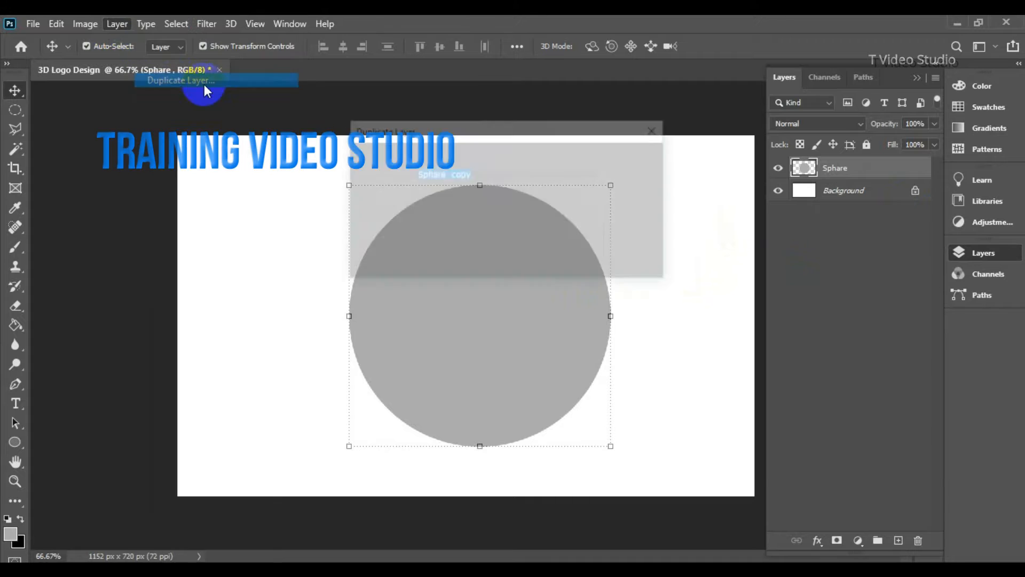
- Duplicate the Sphare layer as "Mid Layer", and duplicate Mid Layer as "Top Layer"
text(Mid Layer)
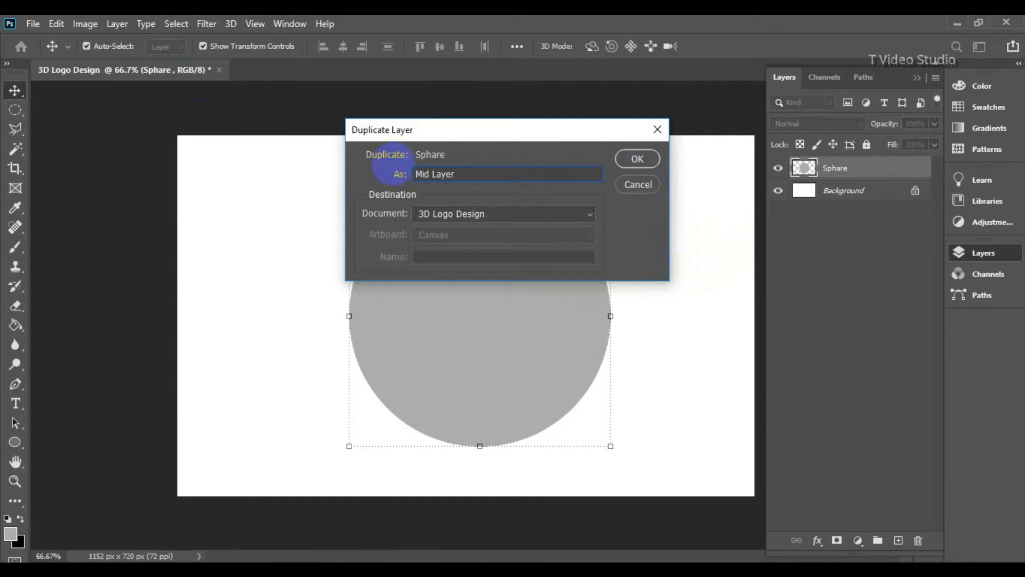
key(Return)
click(117, 24)
click(171, 82)
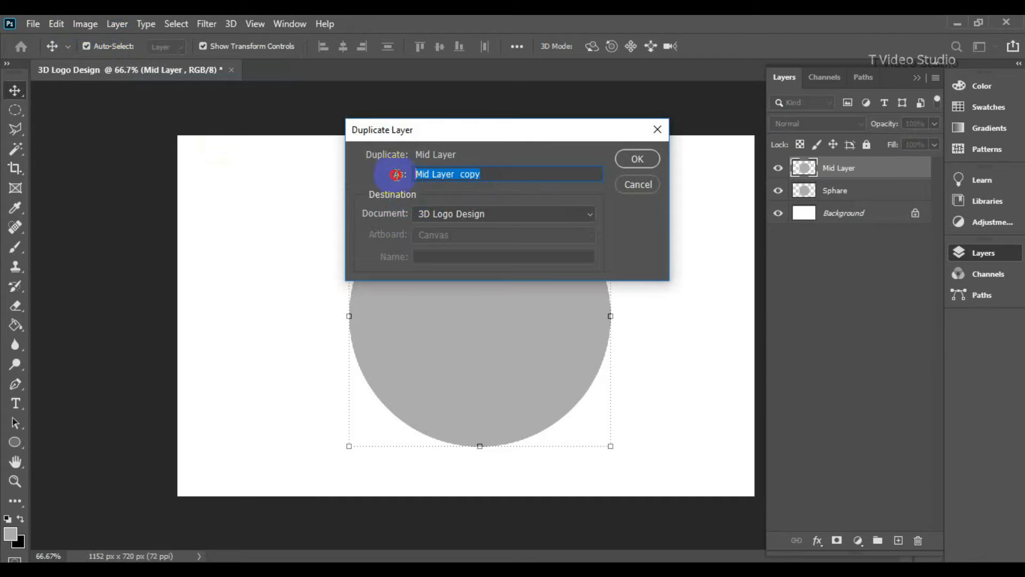
text(Top Layer)
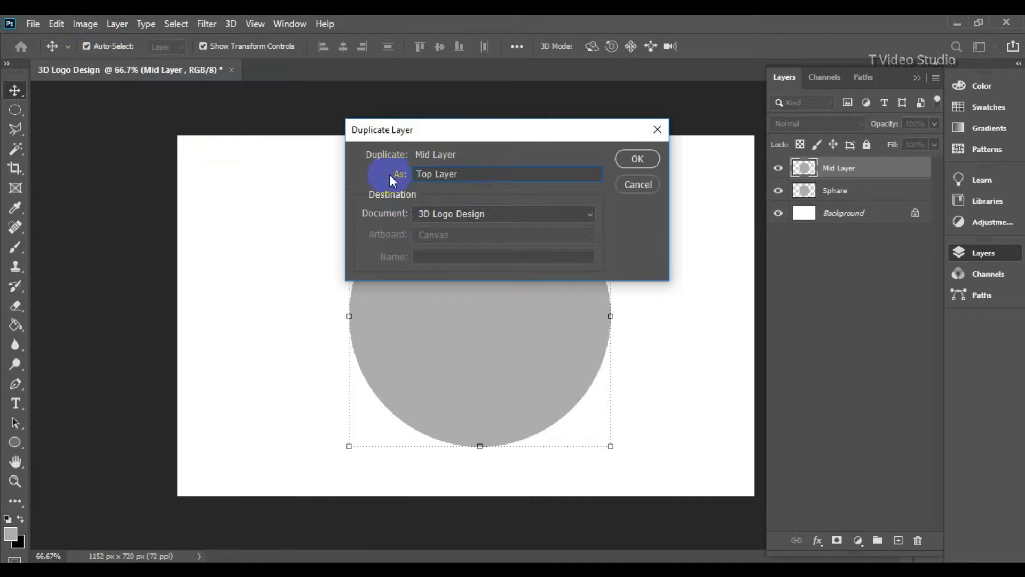
key(Return)
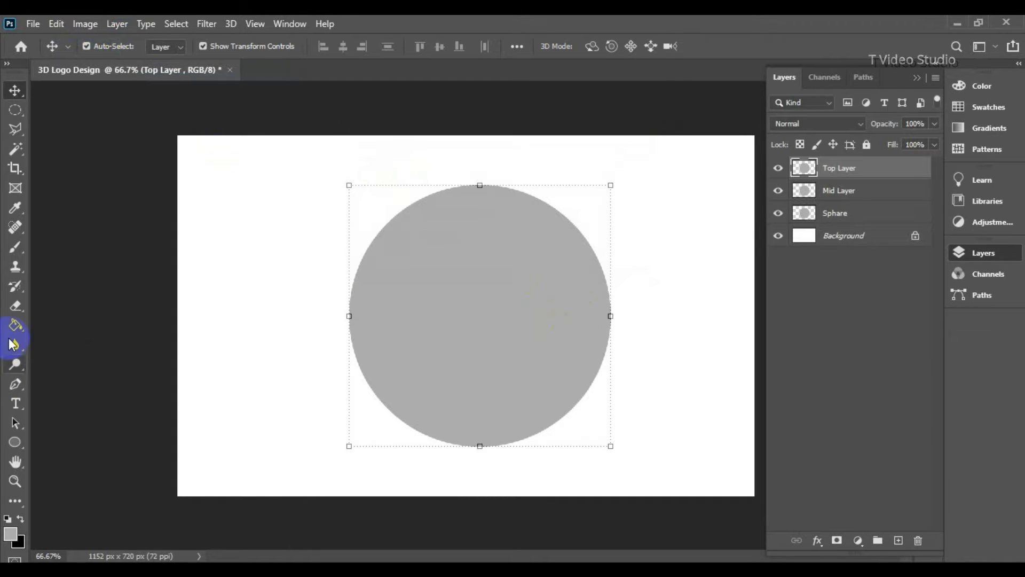
- Draw a closed crescent path across the upper-left part of the circle with the Pen tool and convert it to a selection
click(16, 385)
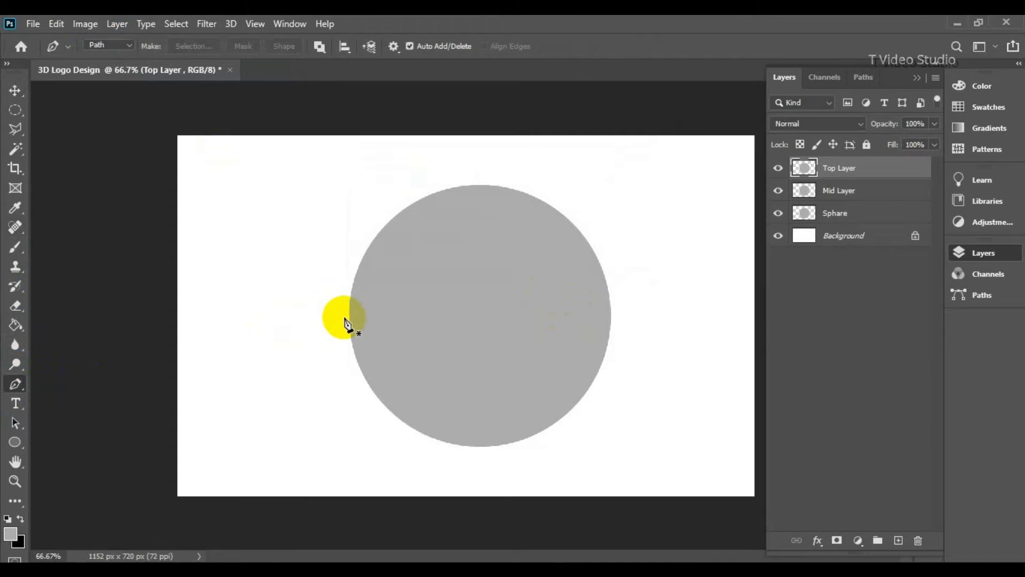
click(351, 288)
drag(563, 280, 700, 408)
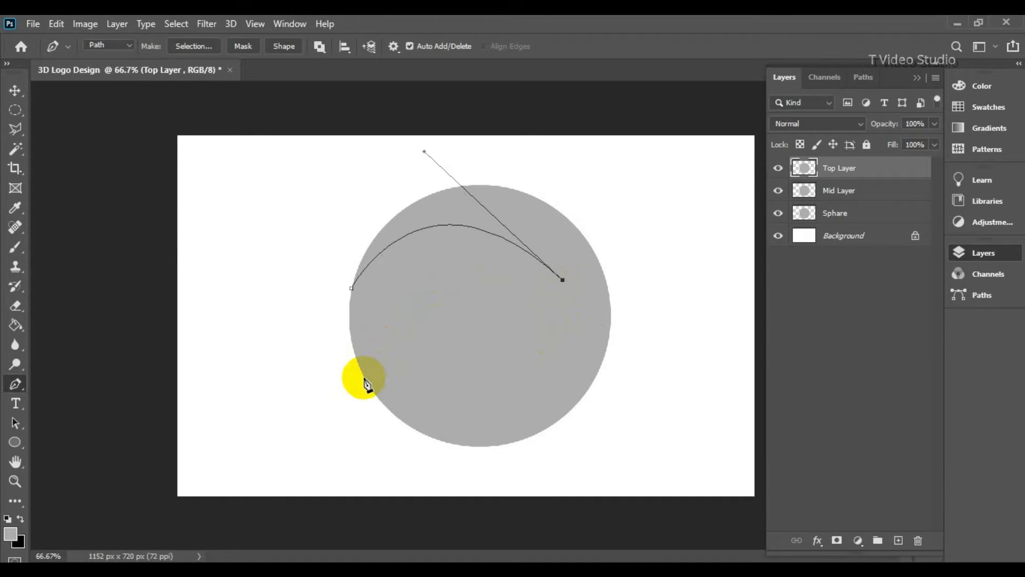
drag(366, 378, 310, 509)
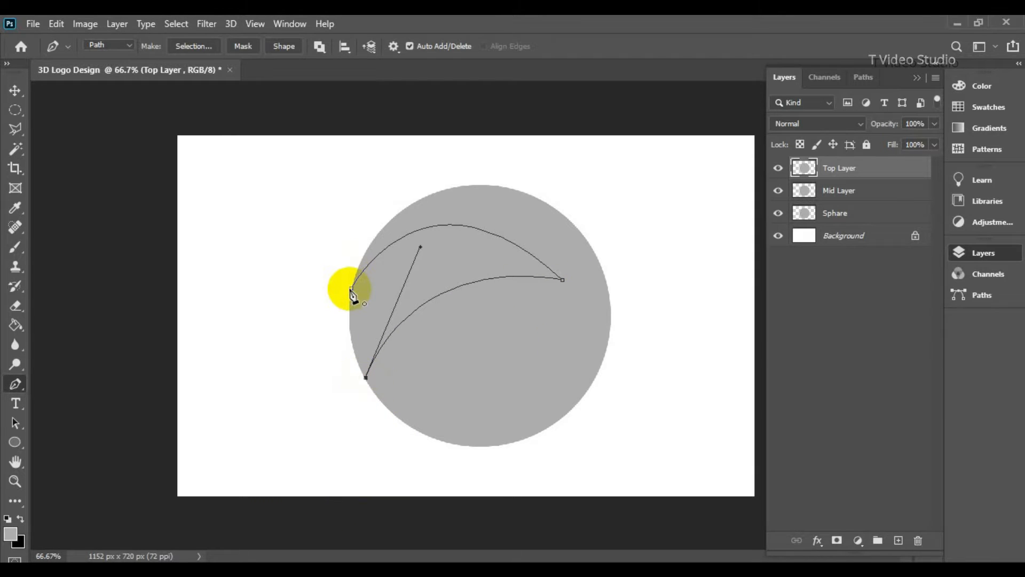
mouse_move(352, 288)
mouse_down()
mouse_move(355, 241)
mouse_move(365, 235)
mouse_move(356, 295)
mouse_up()
right_click(379, 291)
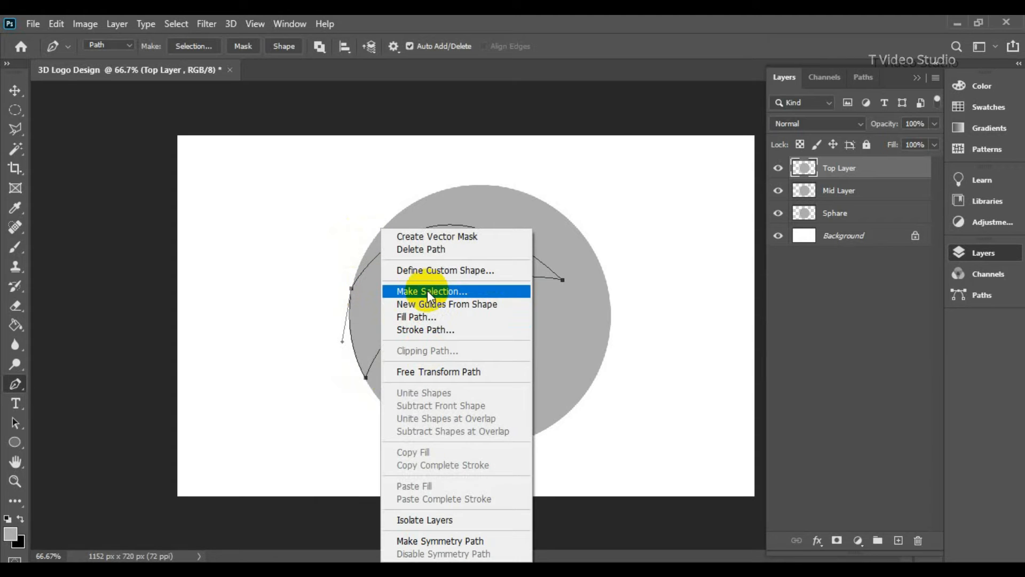
click(427, 290)
click(582, 152)
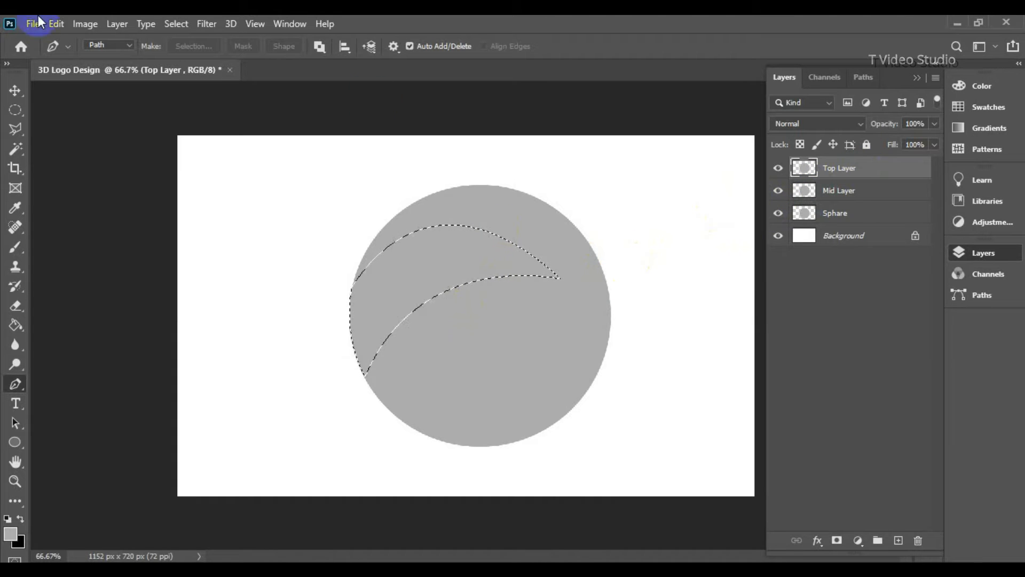
- Try to cut the selected crescent out of Top Layer and delete it from Mid Layer
click(53, 24)
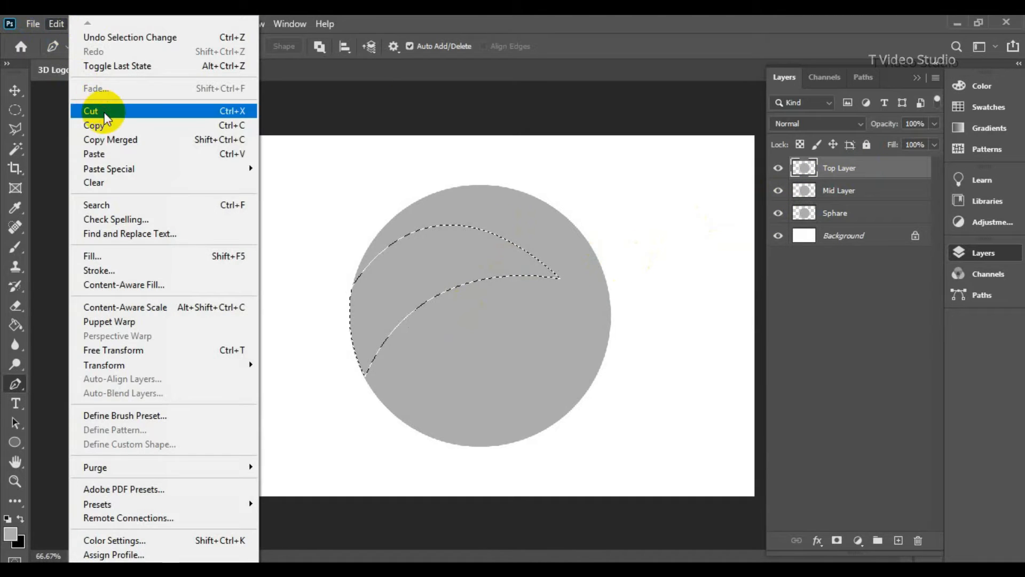
click(91, 109)
click(819, 192)
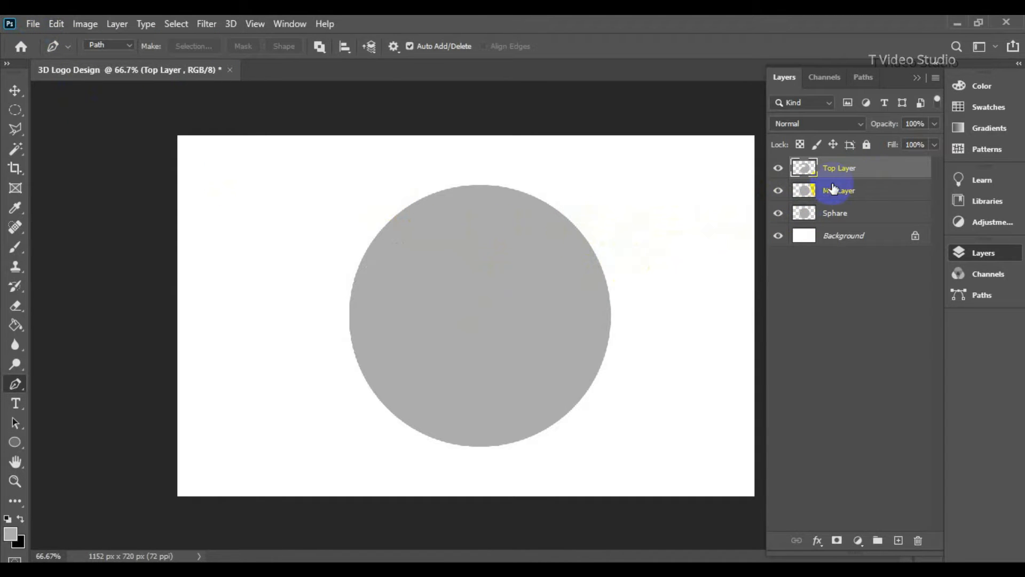
key(Delete)
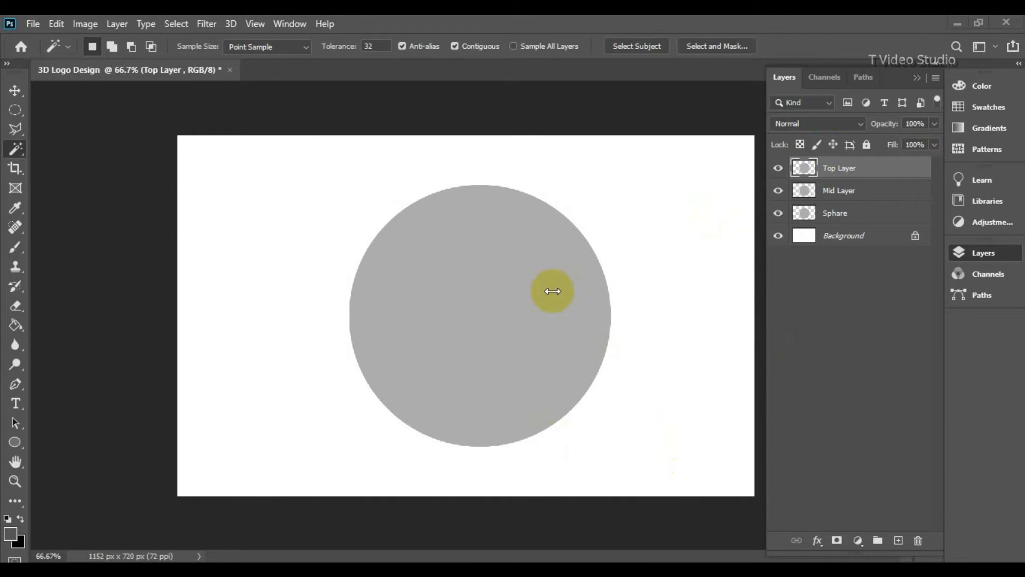
- Create a new layer above Top Layer and fill the crescent selection on it with the dark gray foreground color
click(407, 279)
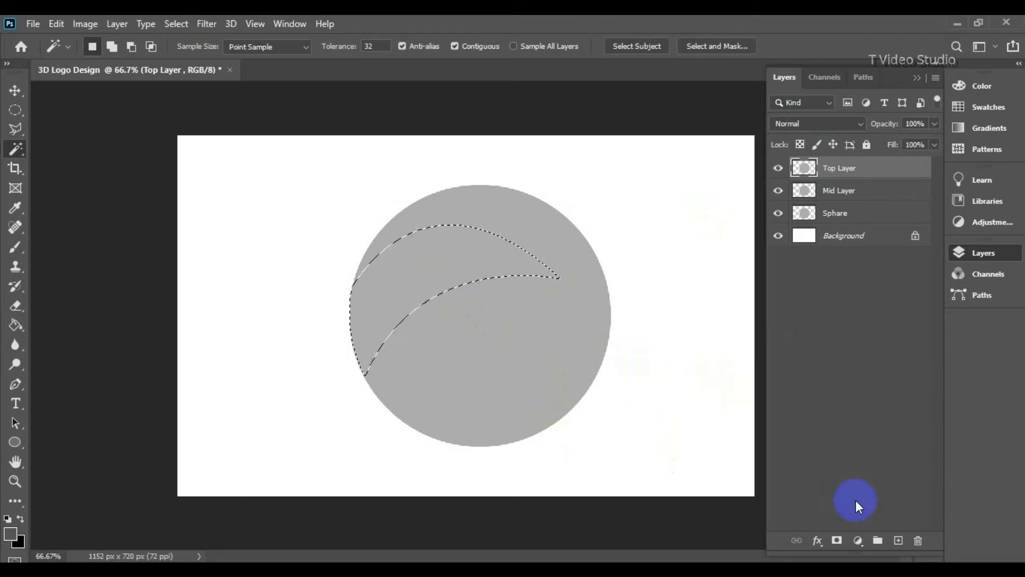
click(898, 541)
click(16, 325)
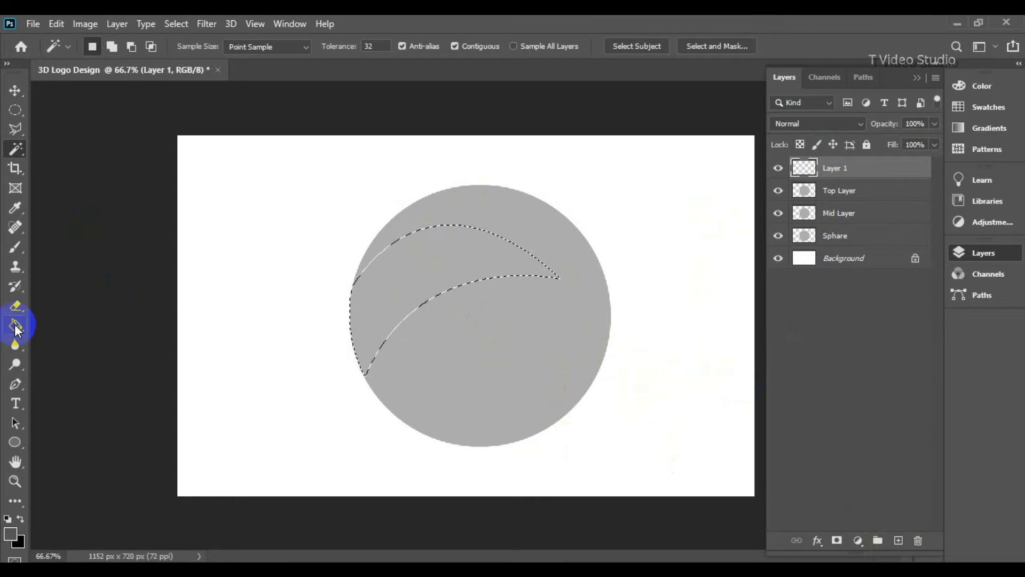
click(391, 355)
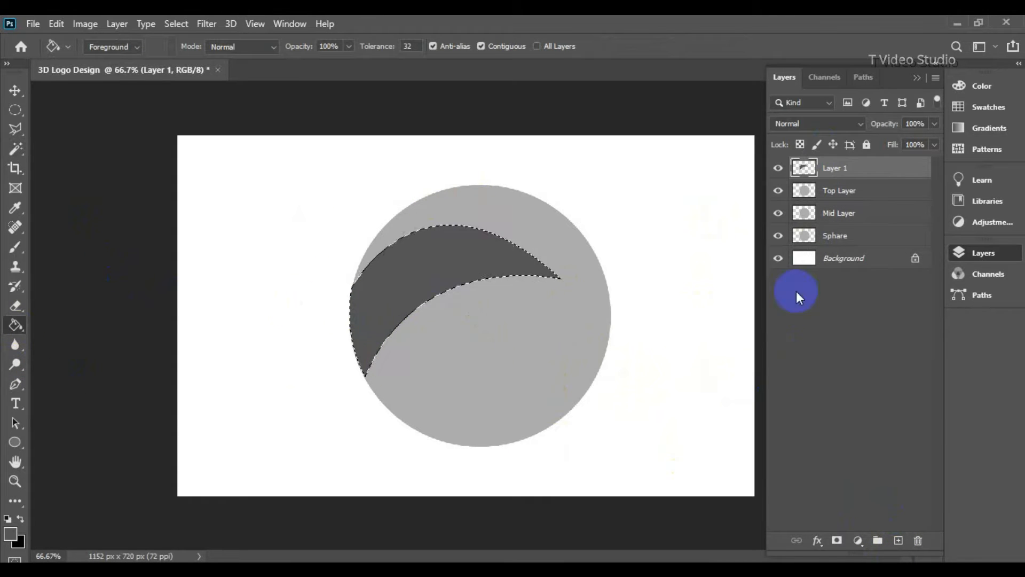
- Cut the crescent selection out of Top Layer
click(840, 199)
click(56, 23)
click(91, 107)
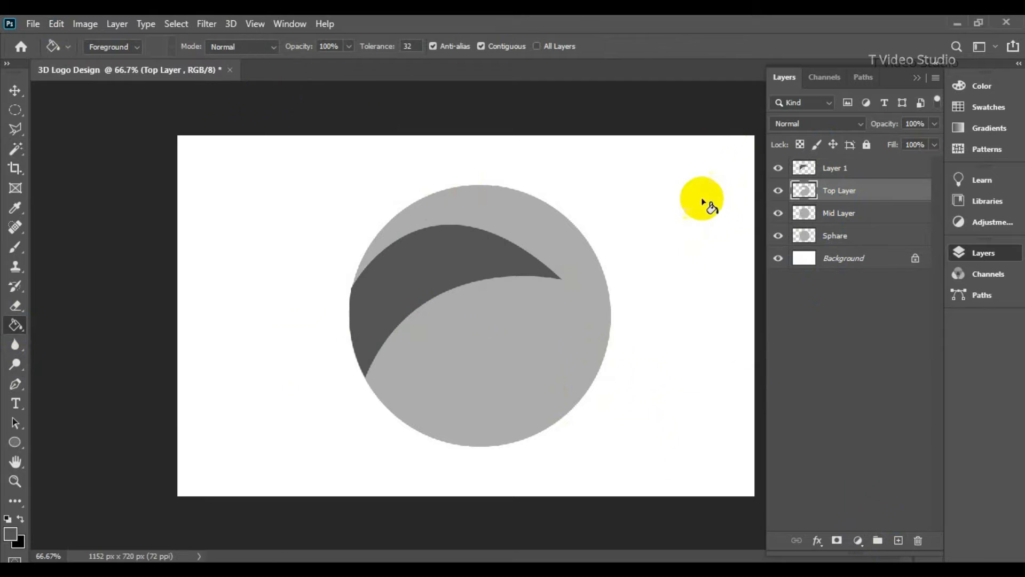
- Select the dark crescent on Layer 1 with the Magic Wand and cut that area out of Mid Layer
click(829, 215)
click(15, 149)
click(435, 265)
click(835, 166)
click(483, 257)
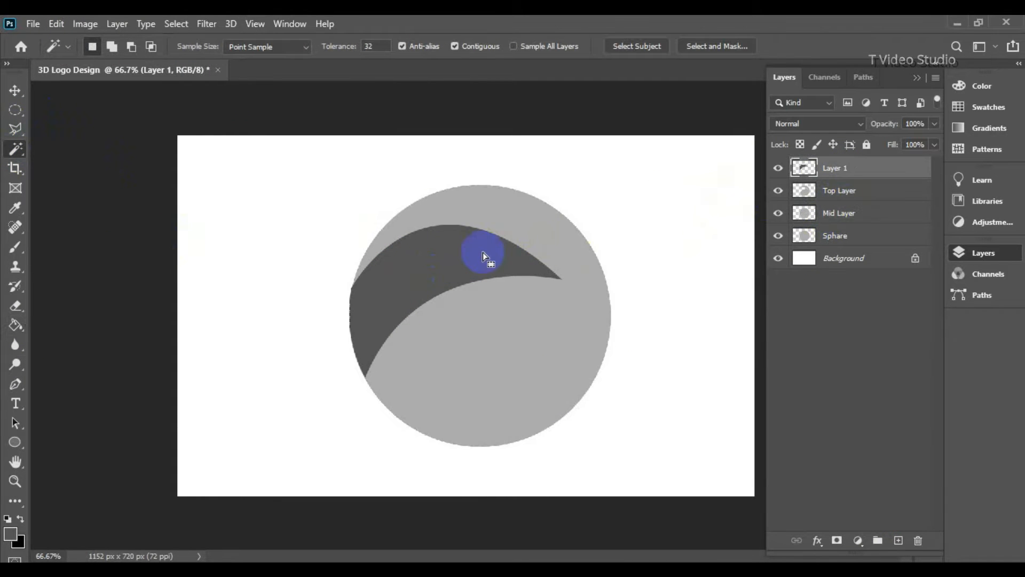
click(830, 213)
click(56, 24)
click(107, 108)
- Hide the Sphare layer and delete Layer 1 with the dark crescent
click(778, 236)
click(832, 166)
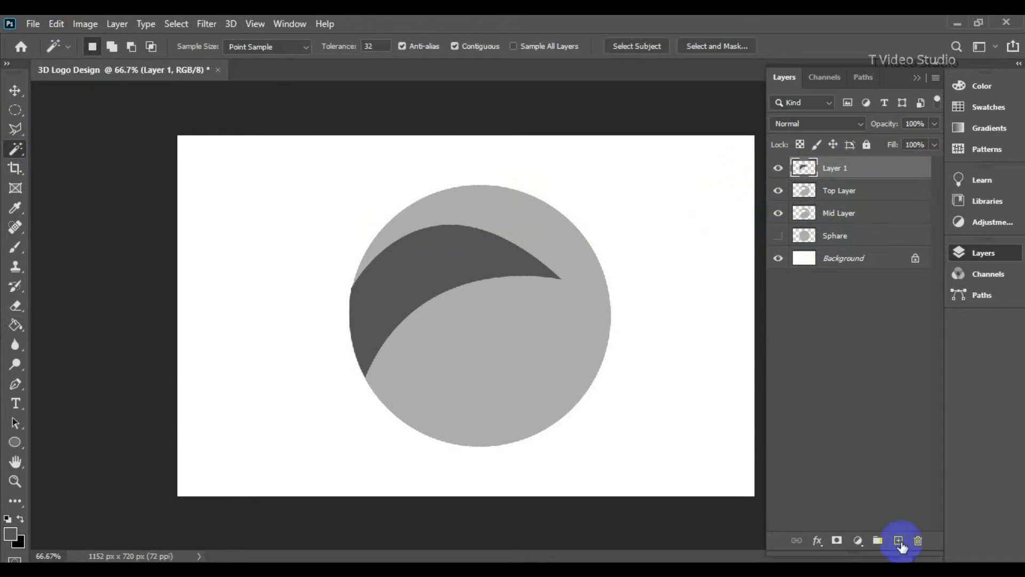
click(918, 539)
click(437, 230)
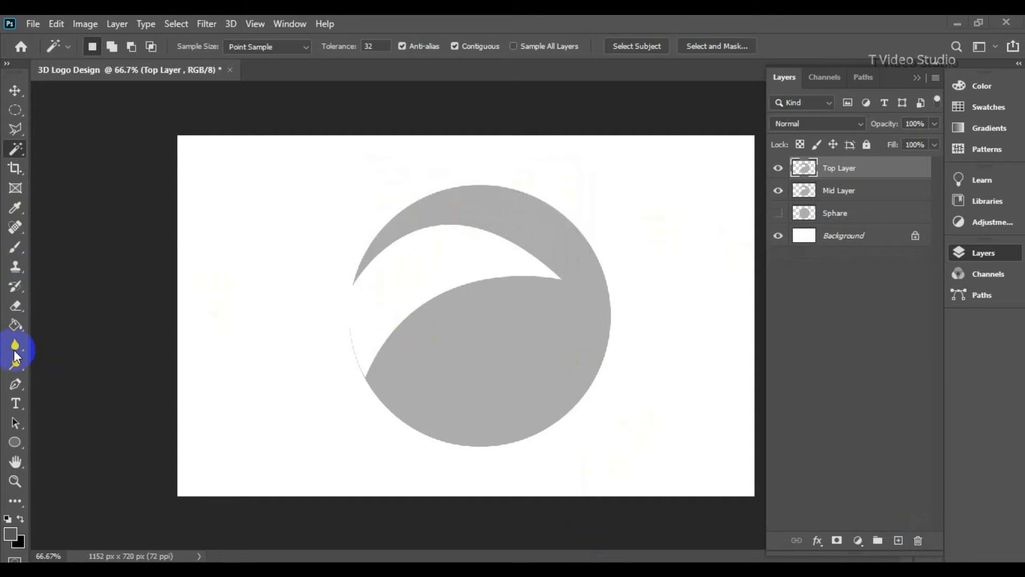
- Draw a closed curved Pen path around the circle's lower-right part, following the circle's edge back to the start
click(16, 384)
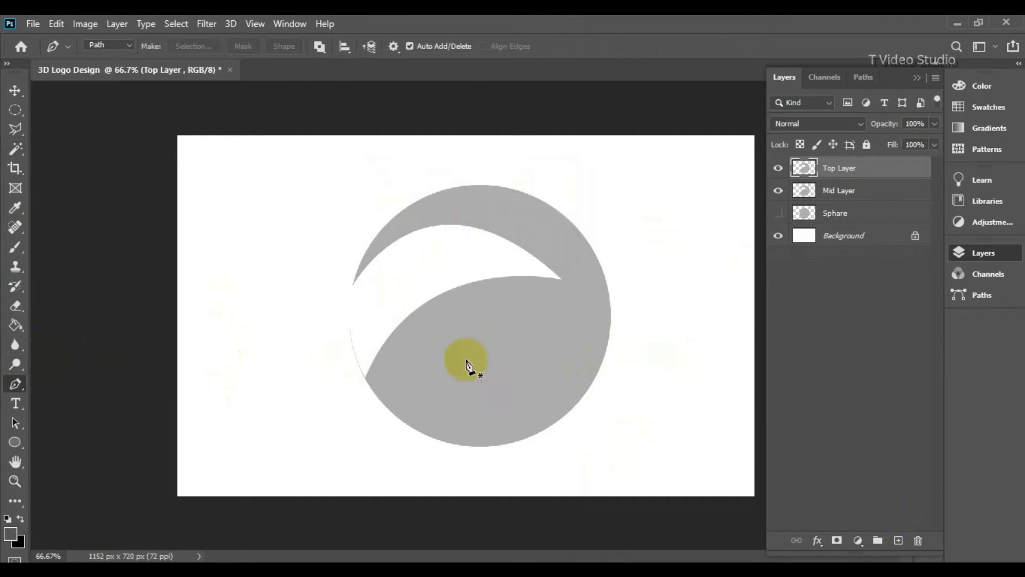
click(611, 318)
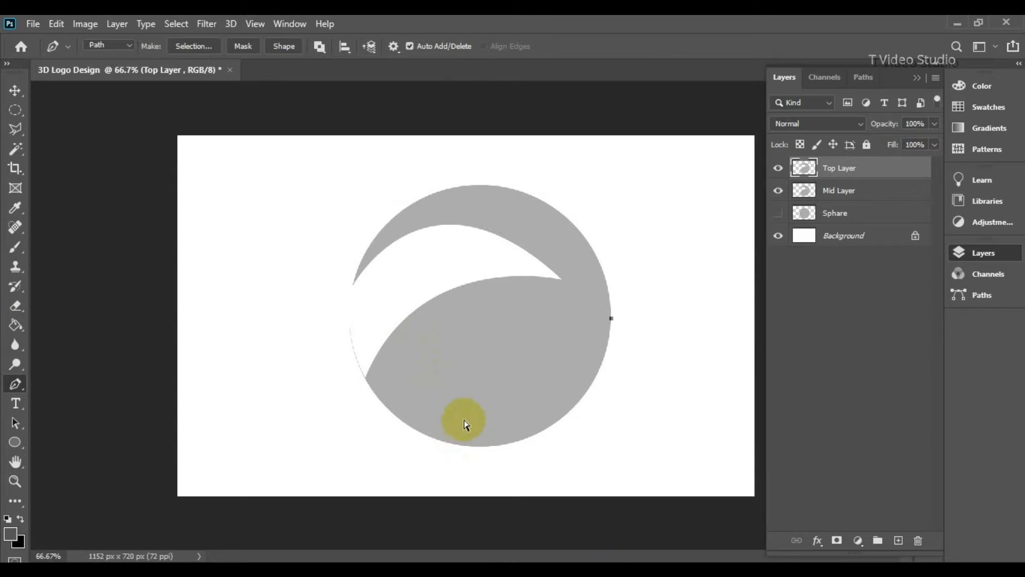
key(ctrl+minus)
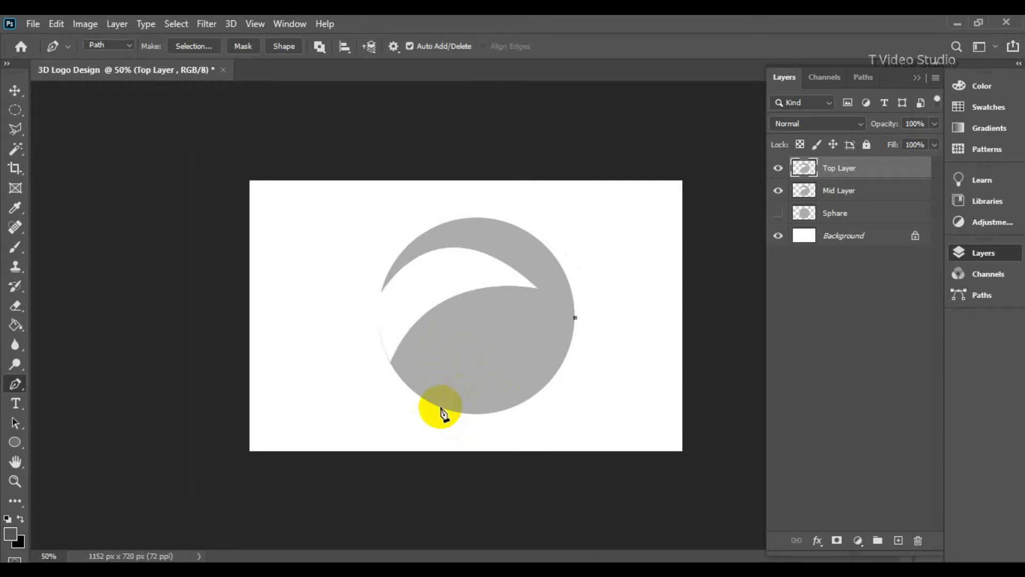
drag(439, 407, 450, 539)
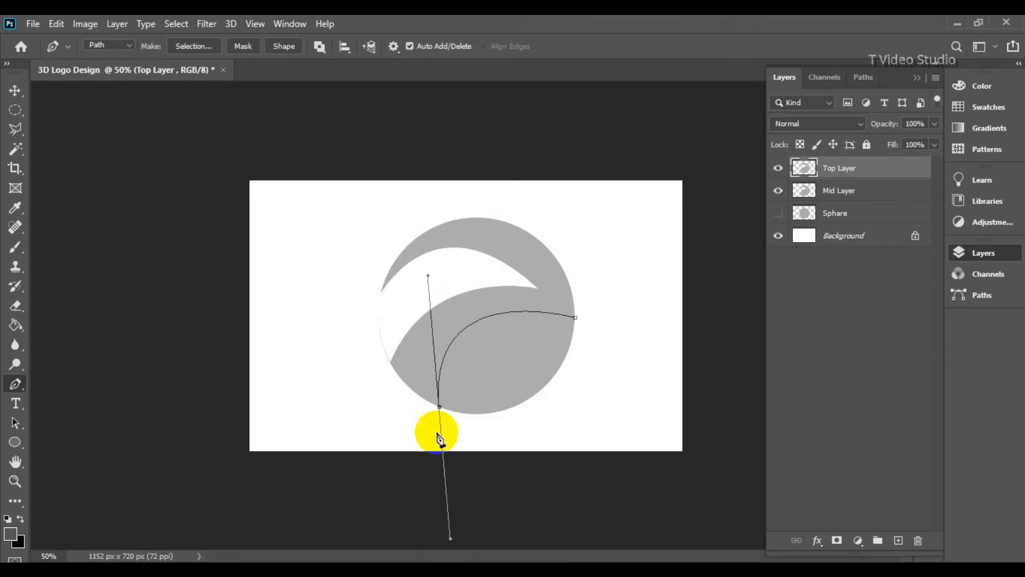
drag(543, 389, 576, 273)
alt+click(543, 389)
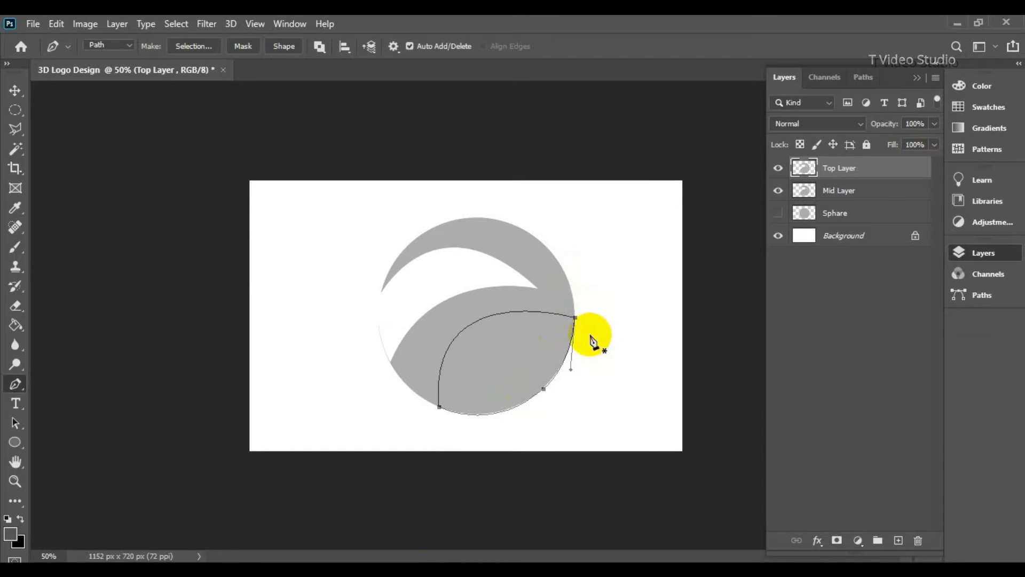
- Convert the lower-right path to a selection and cut that area out of Top Layer
right_click(494, 376)
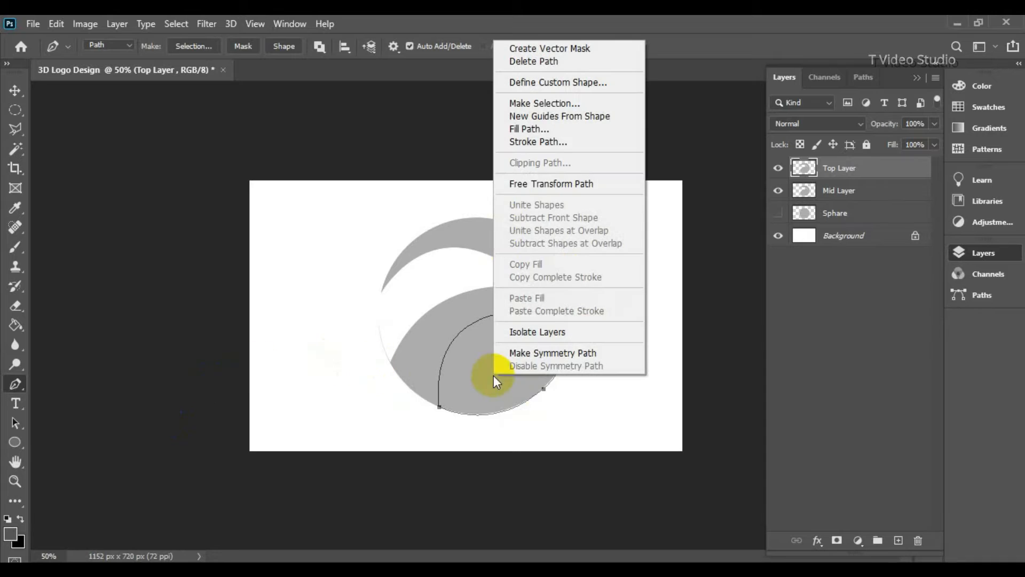
click(566, 103)
click(581, 153)
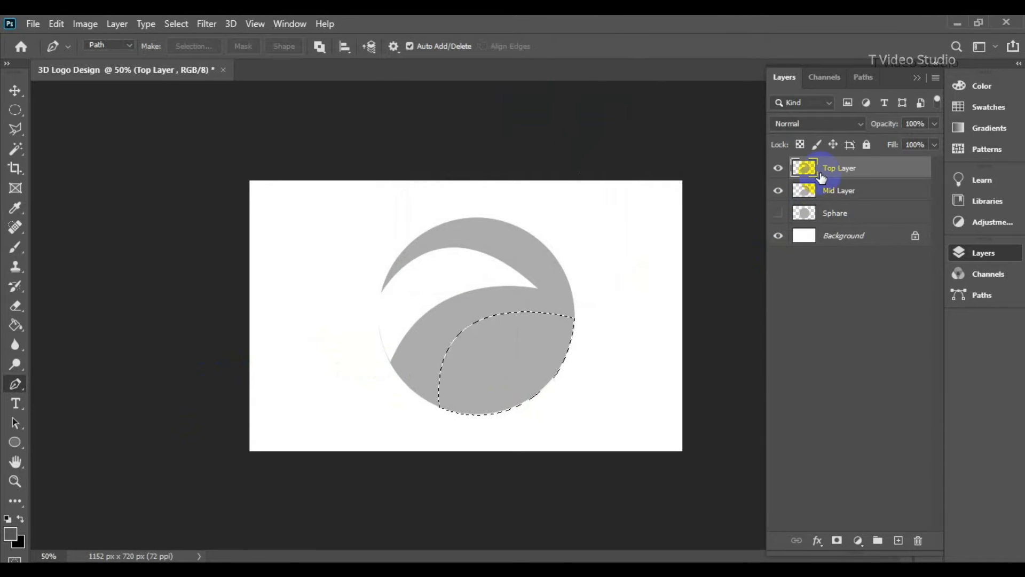
click(57, 24)
click(103, 110)
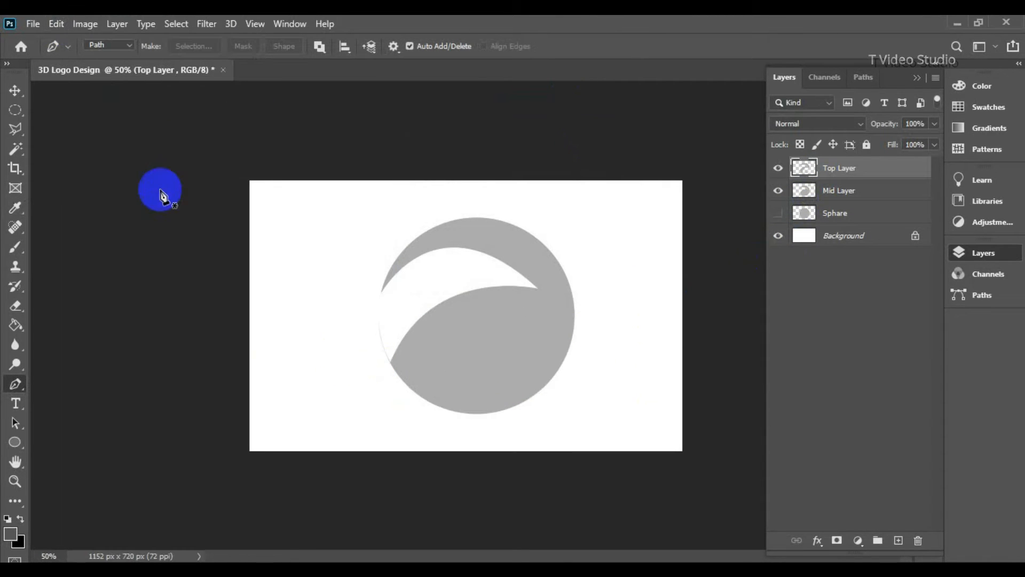
- Select the gray shape on Mid Layer with the Magic Wand and open the color swatches
click(24, 92)
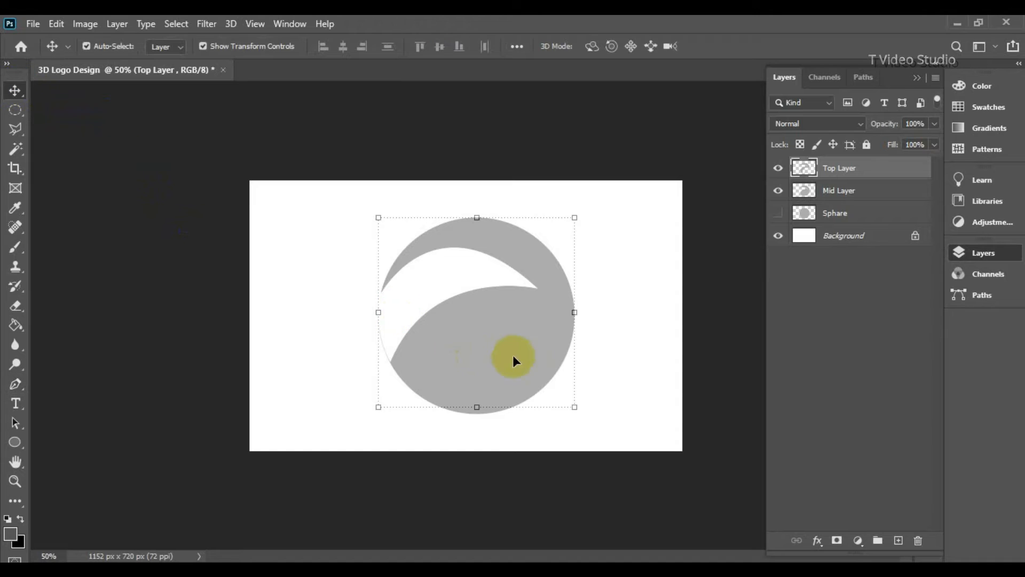
click(849, 191)
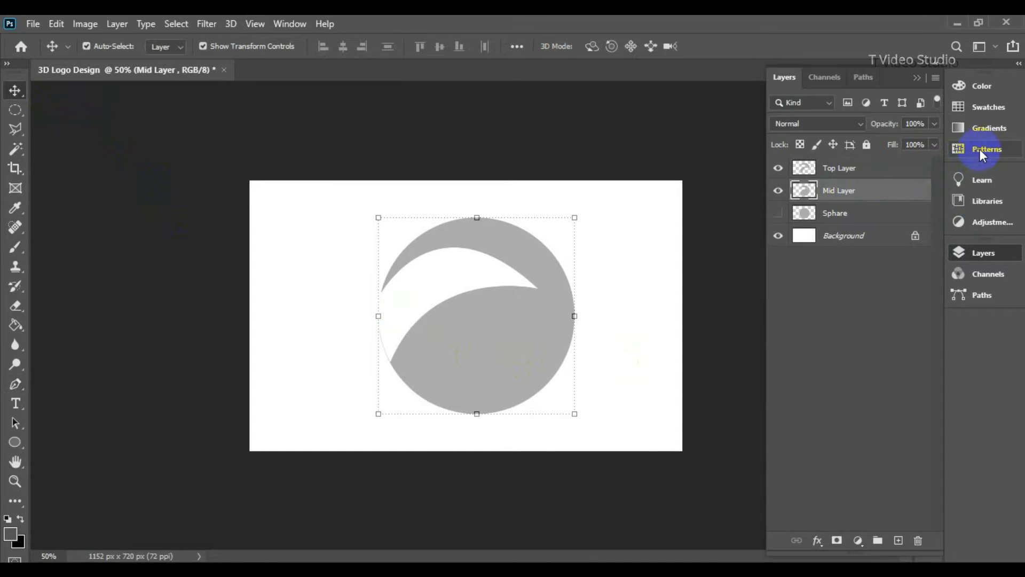
click(987, 107)
drag(856, 284, 580, 340)
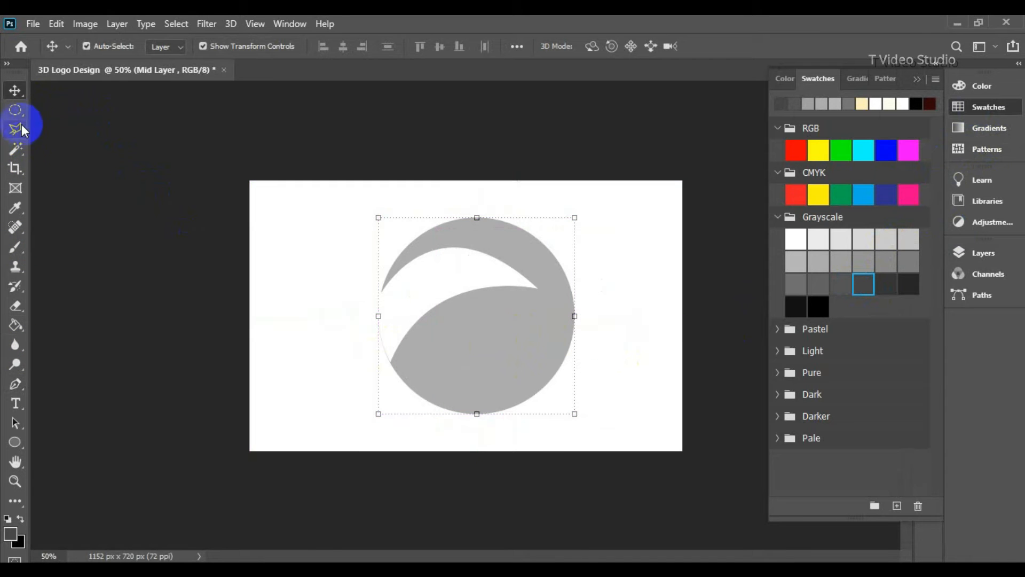
click(15, 148)
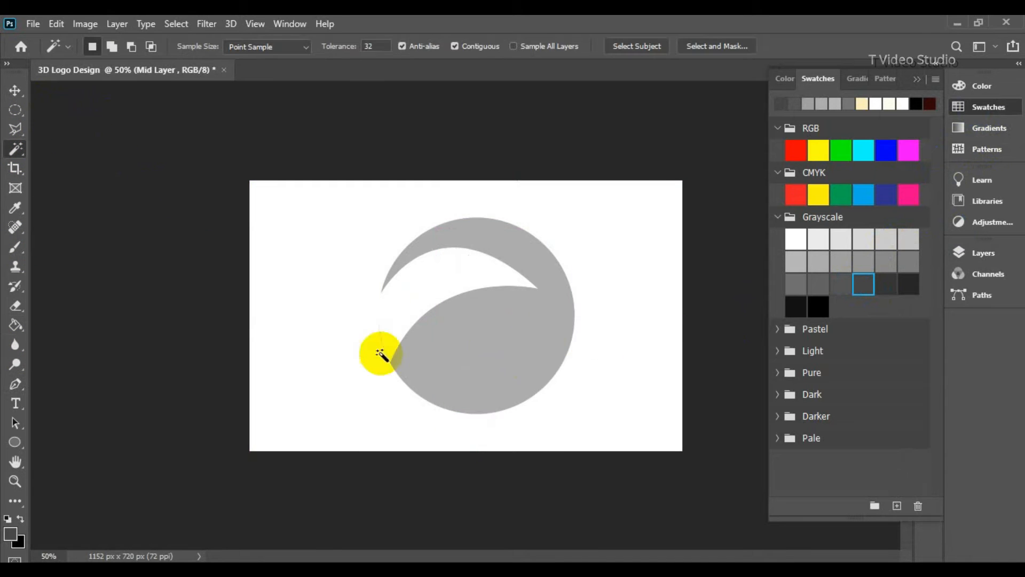
click(540, 362)
- Fill the selected Mid Layer shape with a dark gray Grayscale swatch, lighten it with a medium-dark gray one, and deselect
click(891, 283)
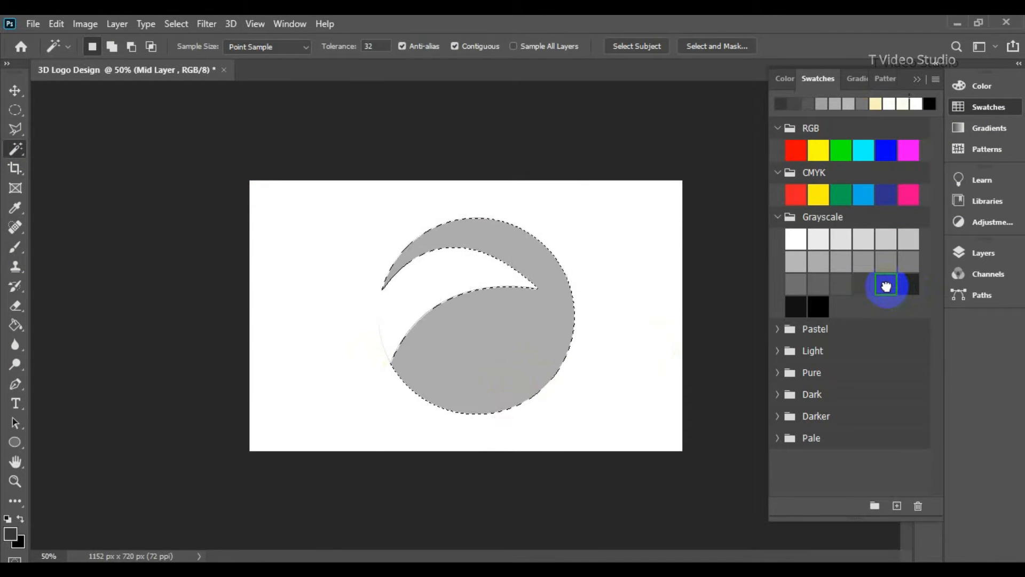
click(16, 324)
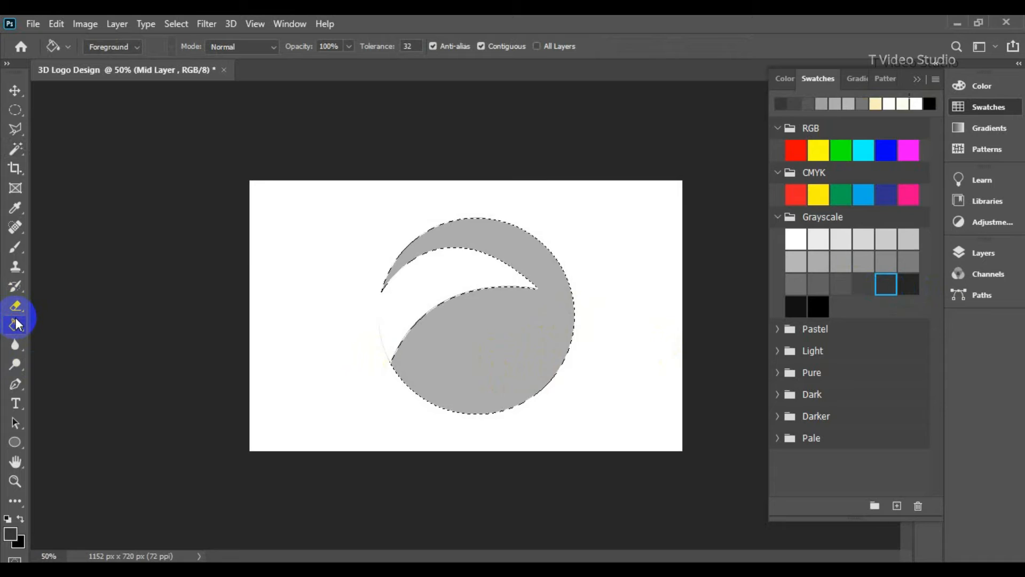
click(514, 364)
click(828, 282)
click(521, 359)
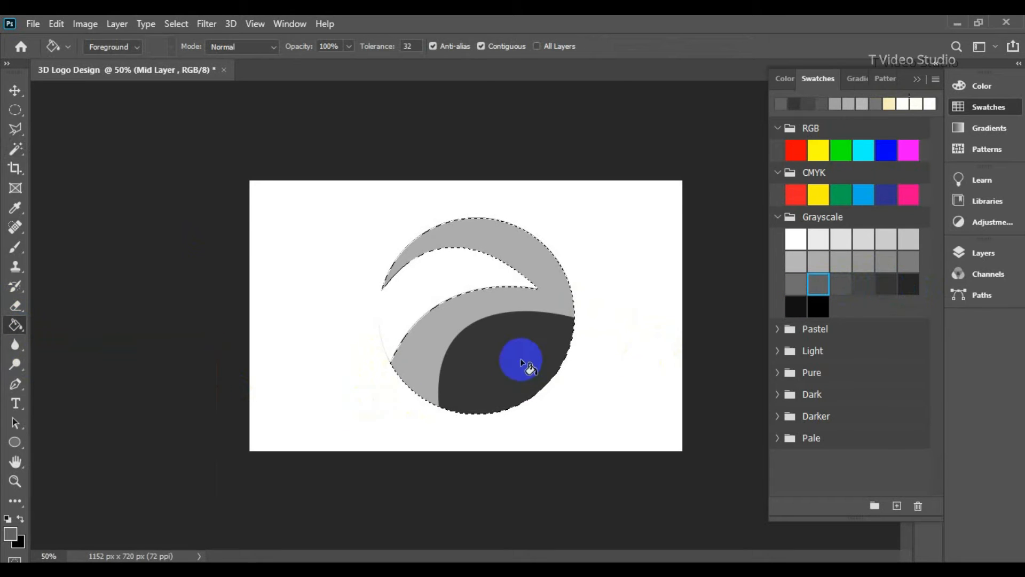
click(15, 110)
click(236, 213)
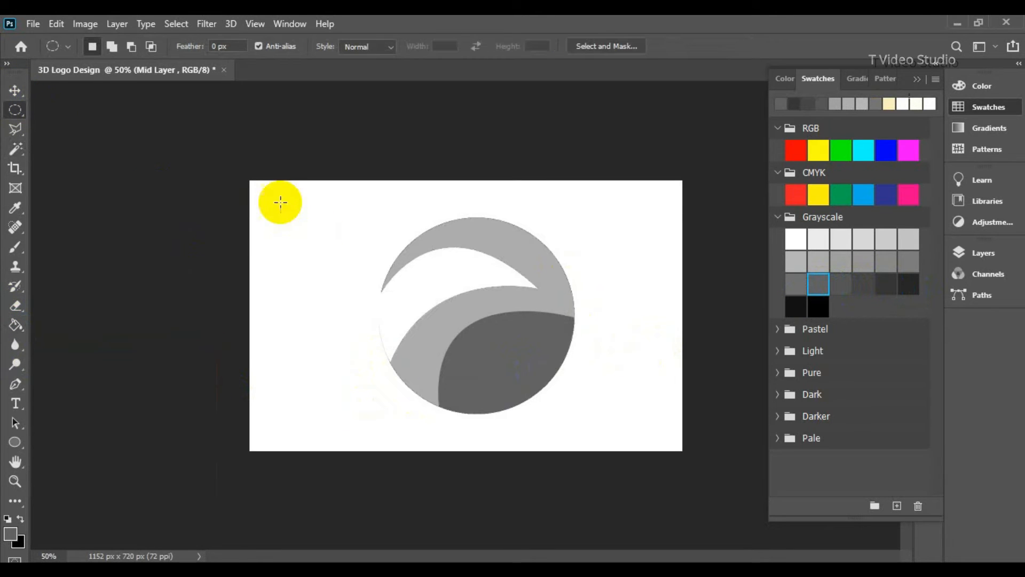
- Deselect all layers on the canvas and bring up the layer list
click(15, 90)
drag(492, 240, 541, 248)
click(608, 364)
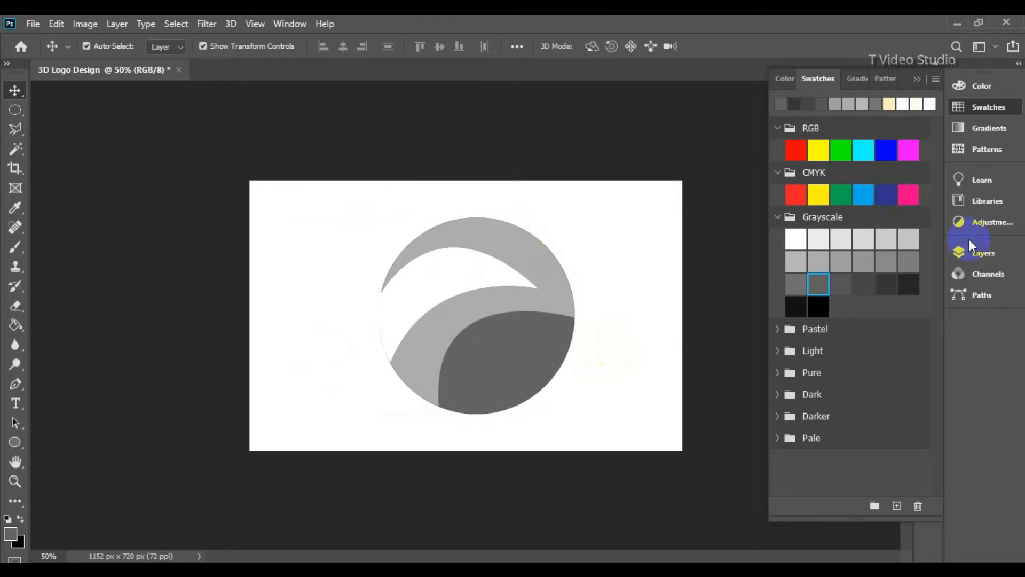
click(979, 253)
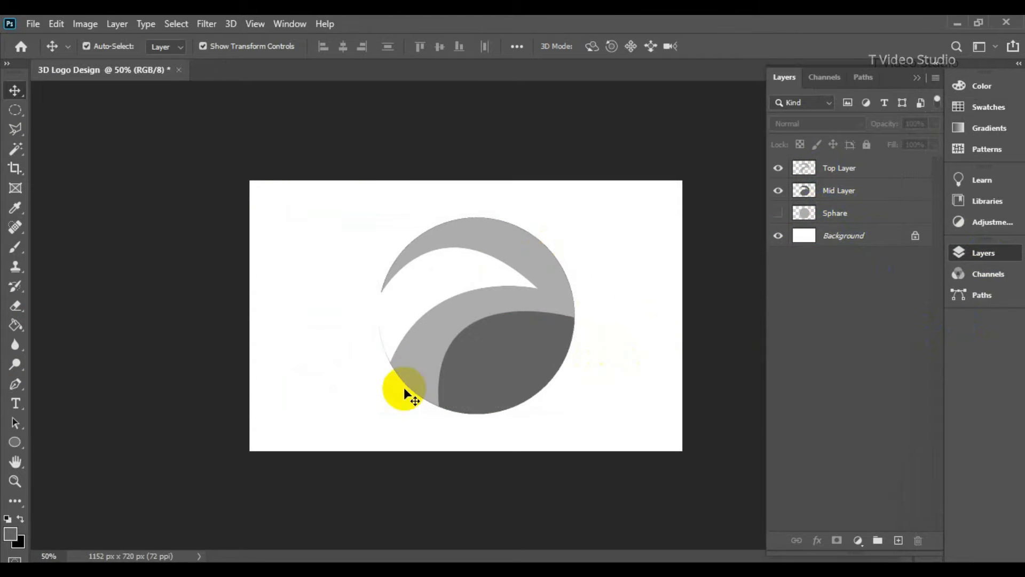
- Start a Pen path at the dark shape's right corner and add a curved anchor inside its left part
click(16, 384)
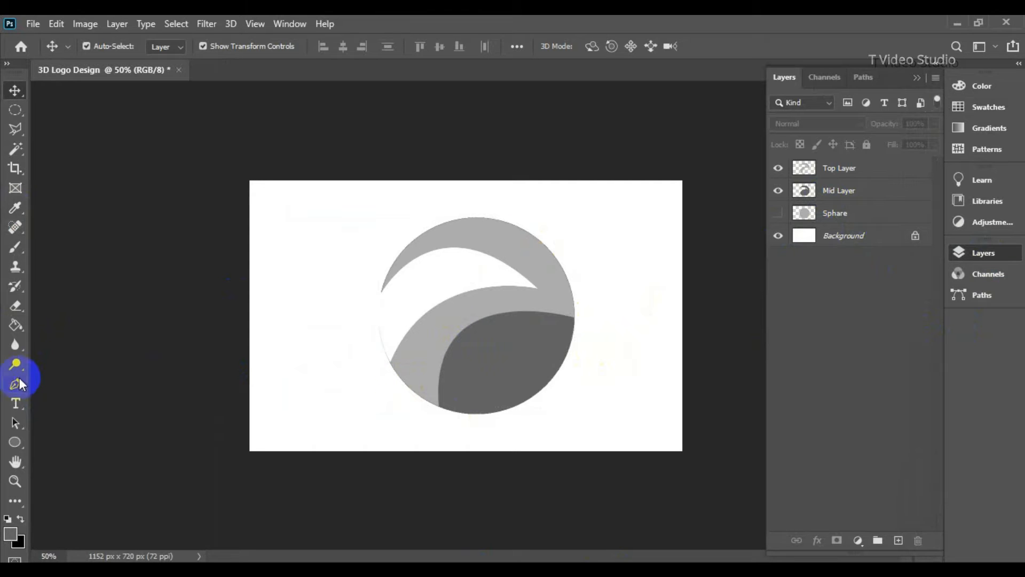
click(17, 384)
scroll(574, 323, up, 2)
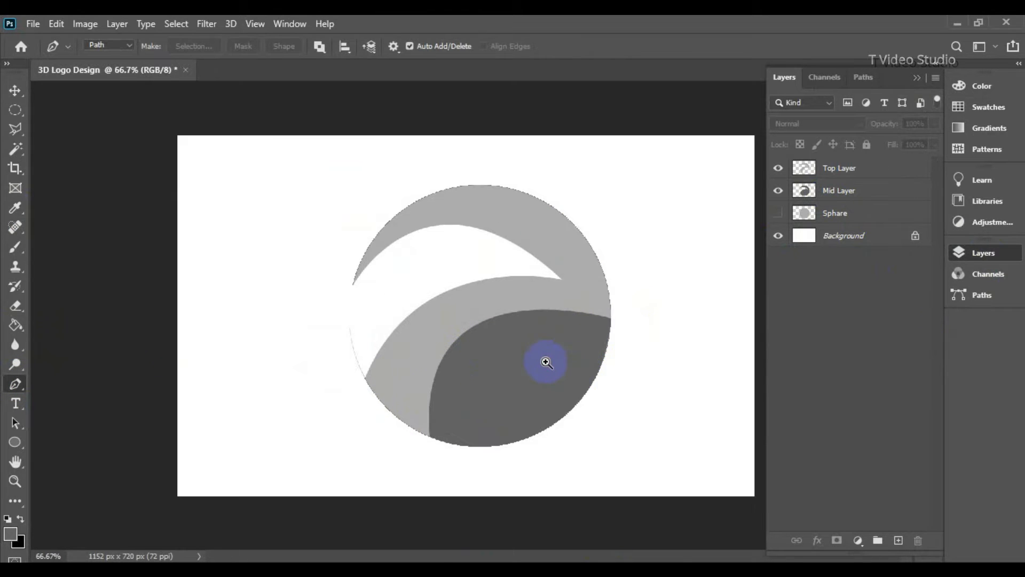
click(643, 298)
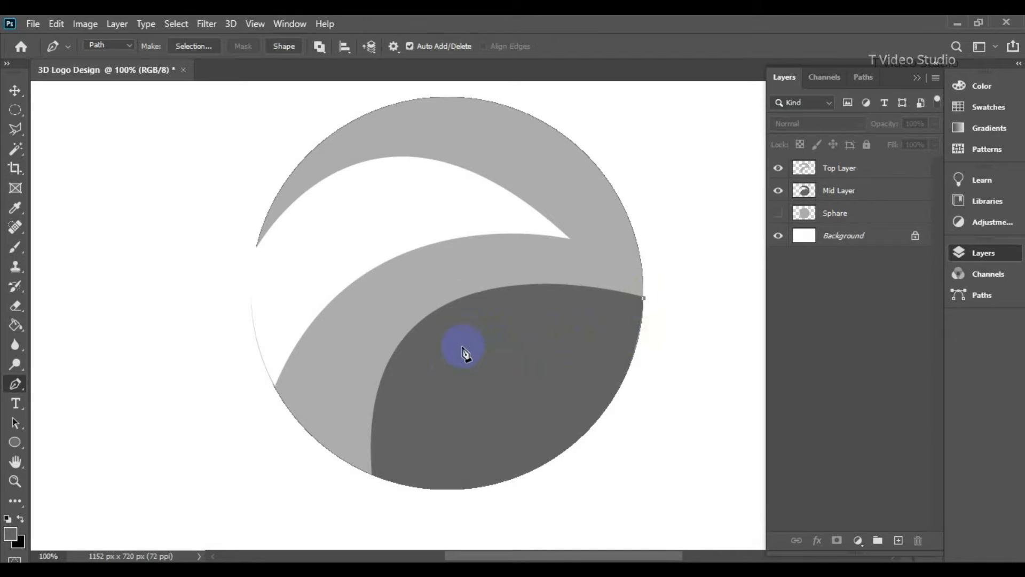
drag(429, 377, 394, 440)
- Nudge the curved anchor left and slightly up so the arc bends along the dark shape's upper edge
key(Left)
key(Left)
key(Left)
key(Left)
key(Left)
key(Left)
key(Left)
key(Left)
key(Left)
key(Left)
key(Left)
key(Left)
key(Left)
key(Left)
key(Left)
key(Left)
key(Left)
key(Left)
key(Left)
key(Left)
key(Left)
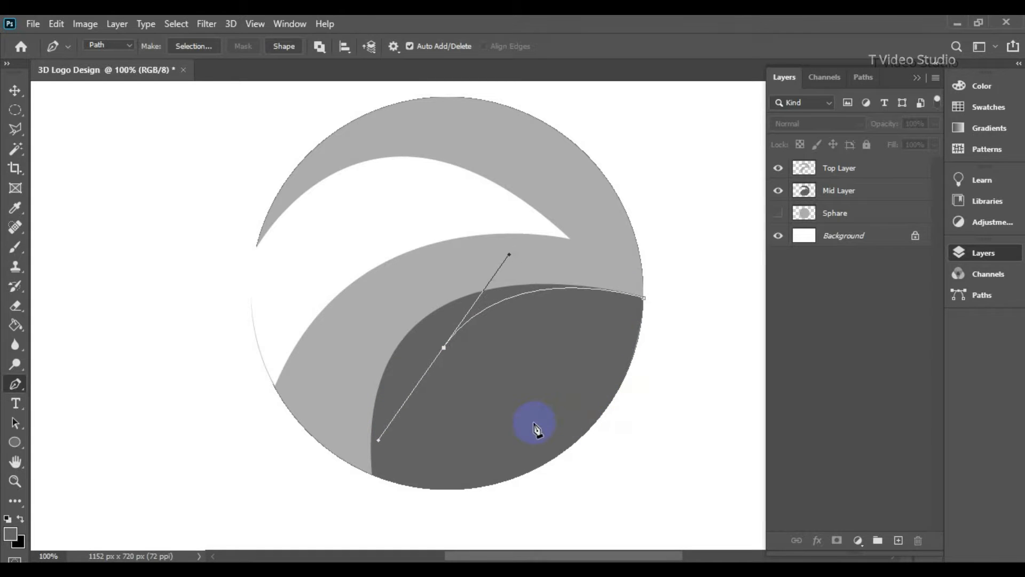
key(Up)
key(Up)
key(Up)
key(Up)
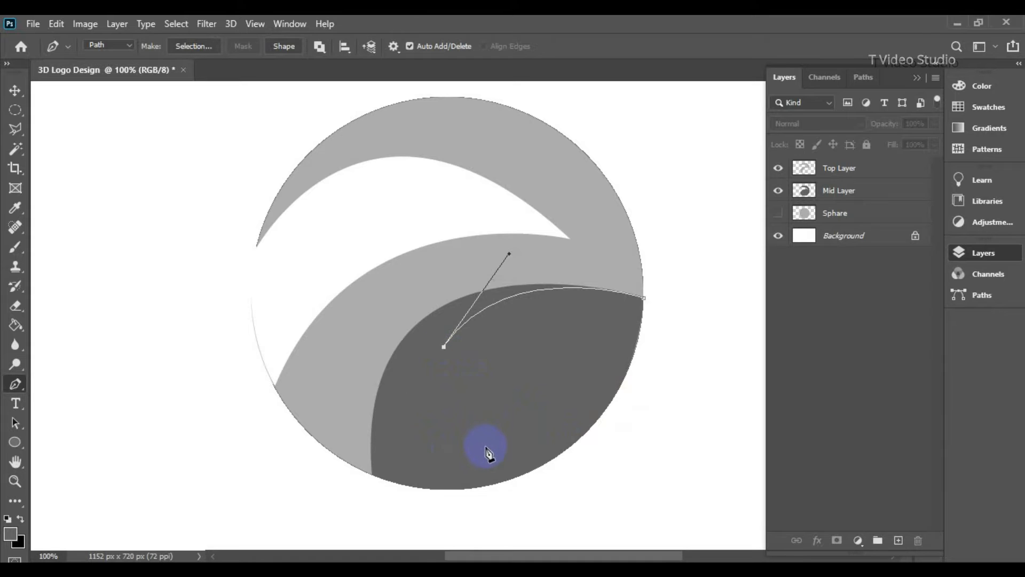
- Continue the path with curved anchors through the dark shape's lower part to the circle's right edge and close it at the start
drag(454, 433, 498, 461)
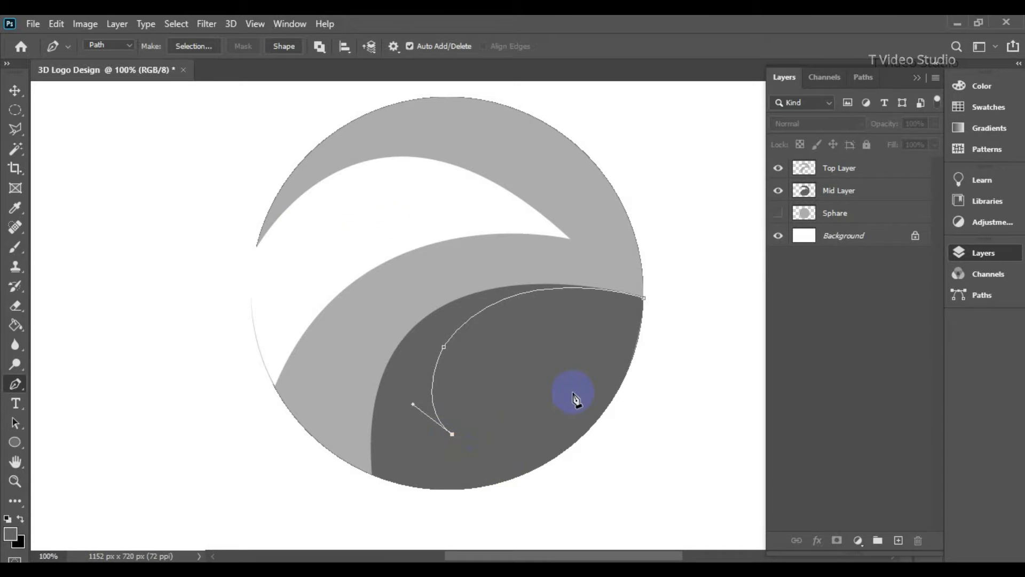
key(ctrl+z)
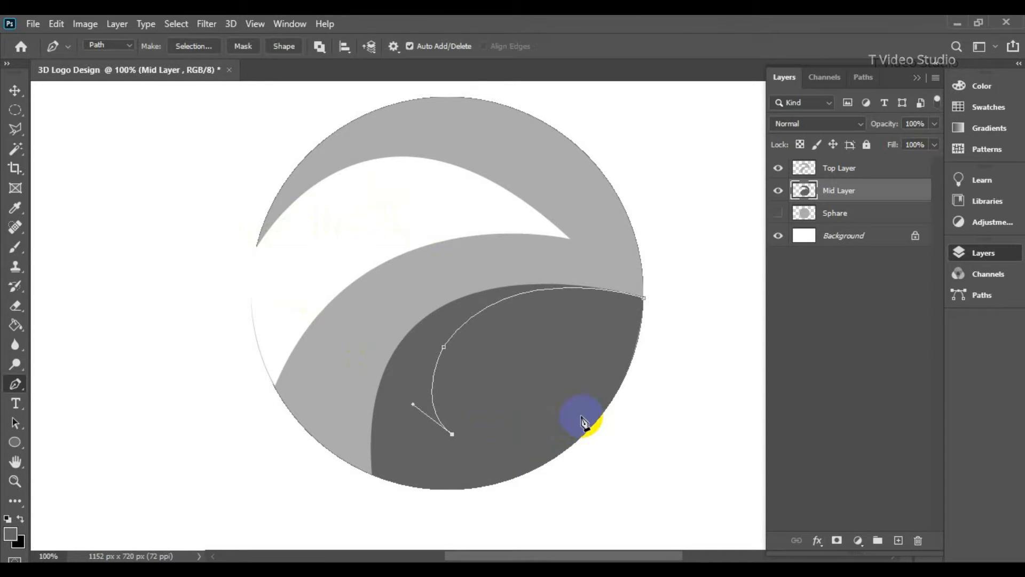
drag(580, 413, 650, 363)
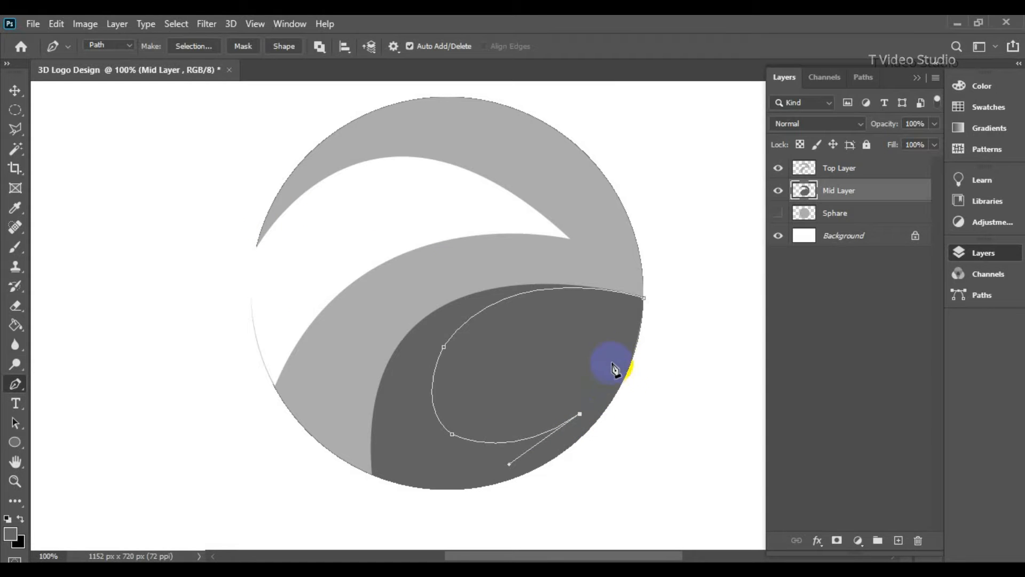
drag(638, 339, 650, 303)
alt+click(639, 339)
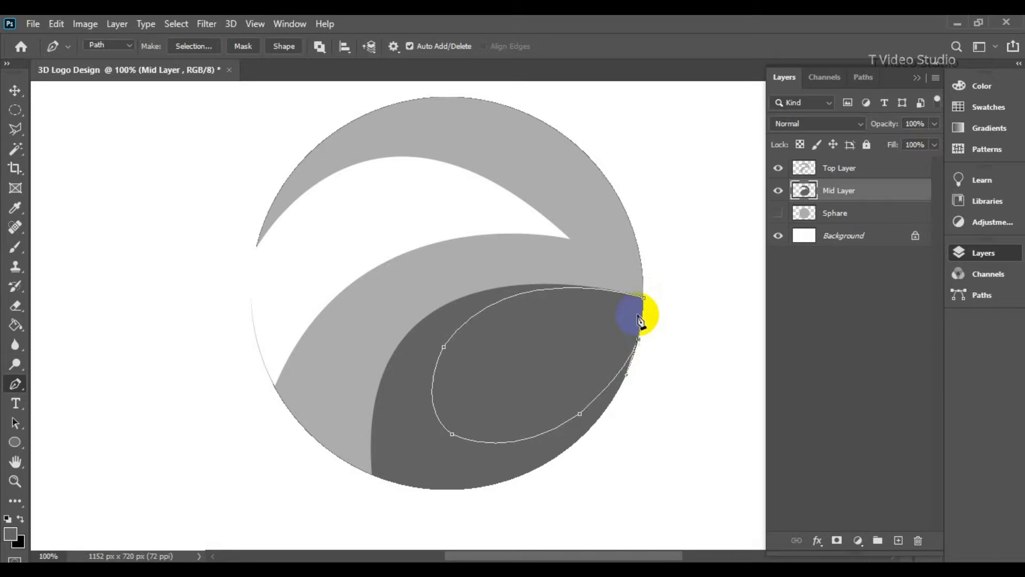
click(644, 298)
- Convert the leaf-shaped path to a selection and cut that area out of Mid Layer
right_click(533, 380)
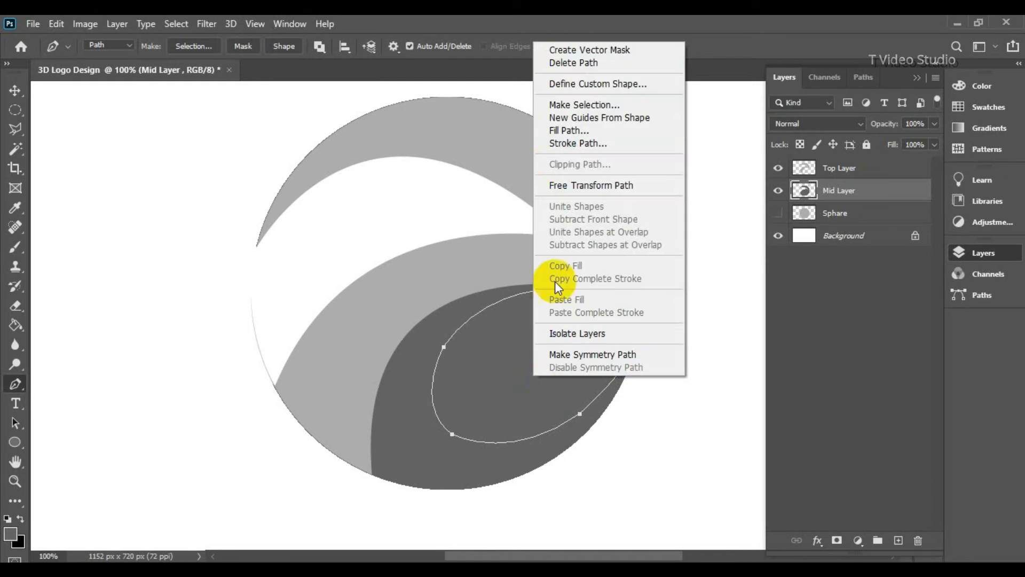
click(584, 104)
click(592, 151)
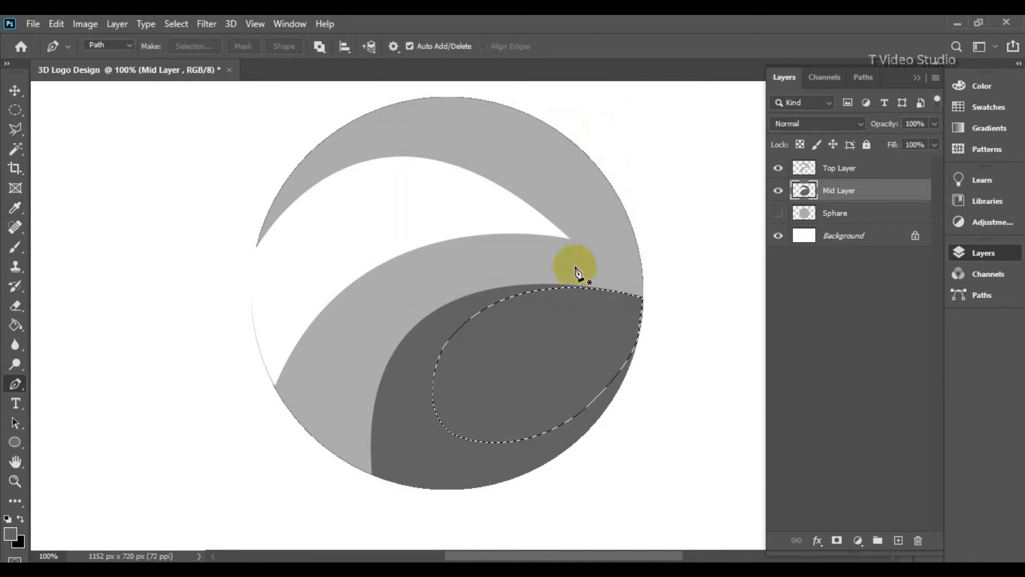
click(839, 188)
click(841, 169)
click(844, 192)
click(62, 27)
click(88, 107)
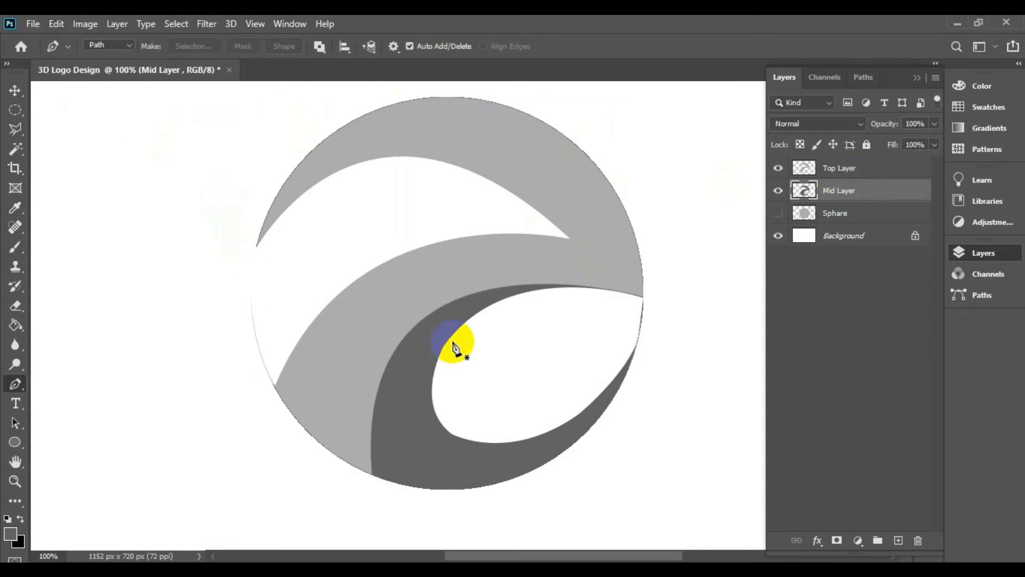
- Erase the leftover slivers at the cut-out's right edge on Mid Layer and Top Layer with a 45 px Eraser
click(21, 309)
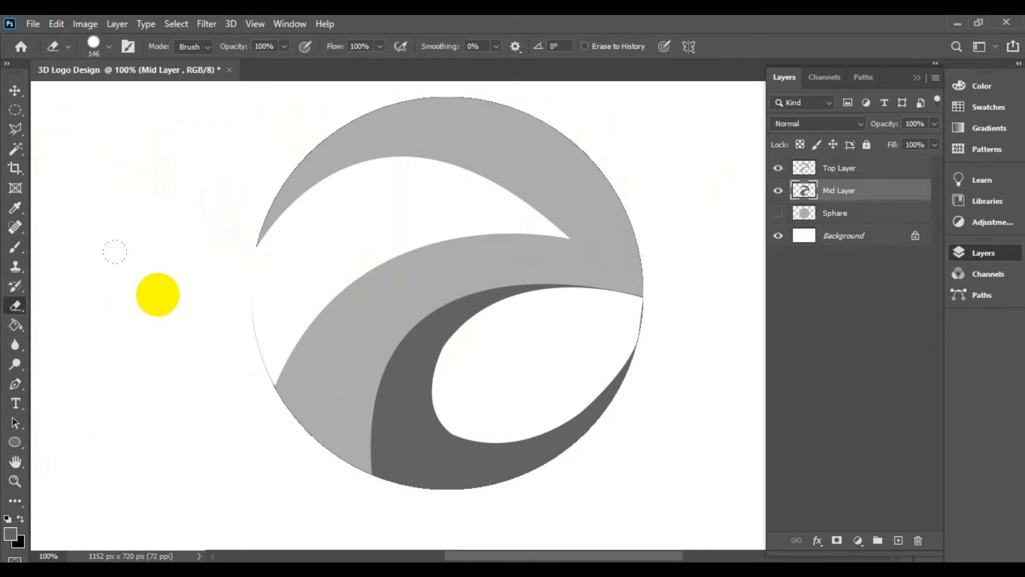
click(647, 315)
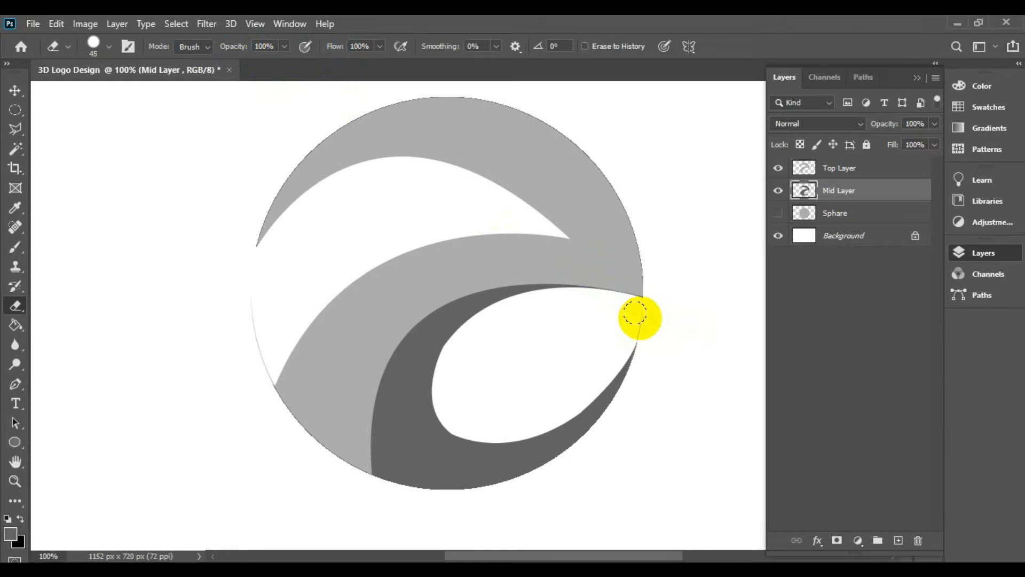
click(15, 89)
click(538, 180)
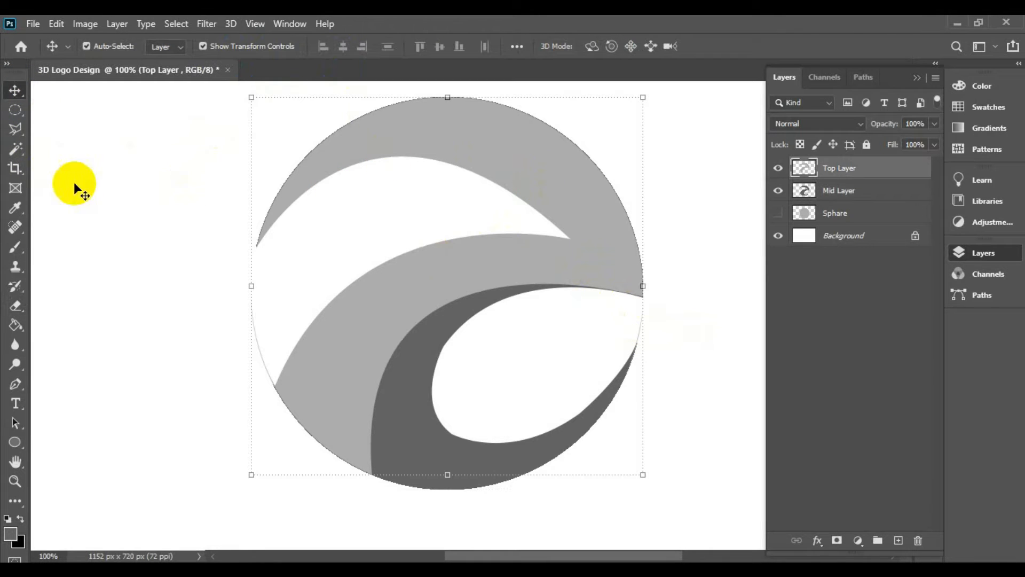
click(15, 305)
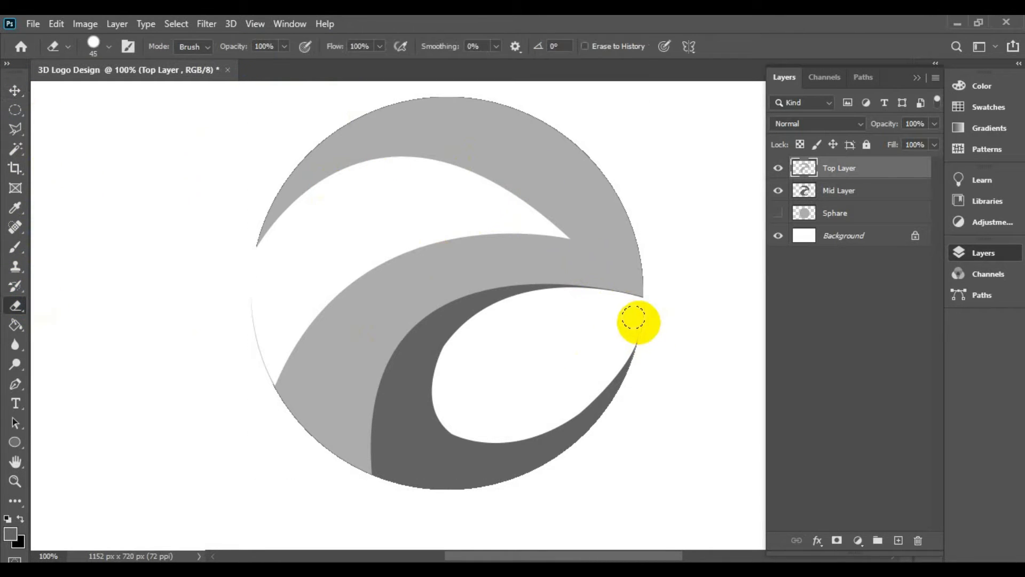
click(15, 91)
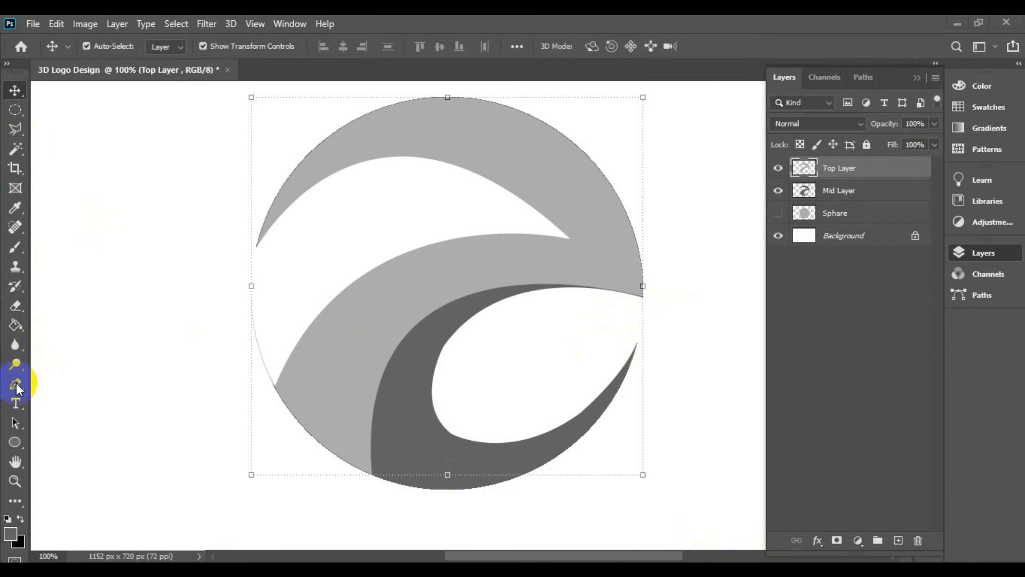
- Draw a closed crescent-shaped Pen path in the upper white gap, following the upper band's lower edge and the circle's left edge
key(ctrl+minus)
key(ctrl+minus)
key(p)
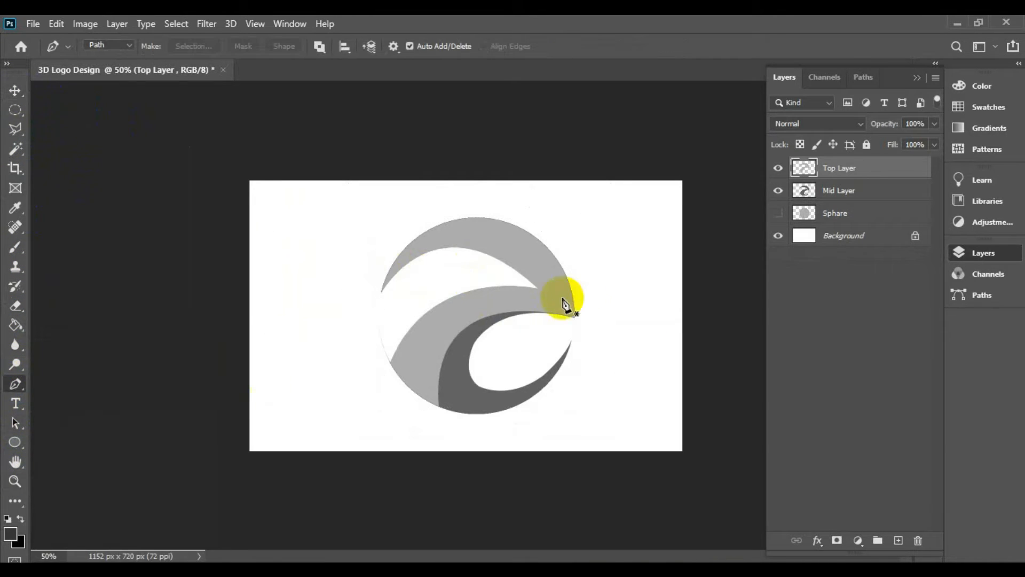
click(381, 292)
drag(479, 251, 538, 271)
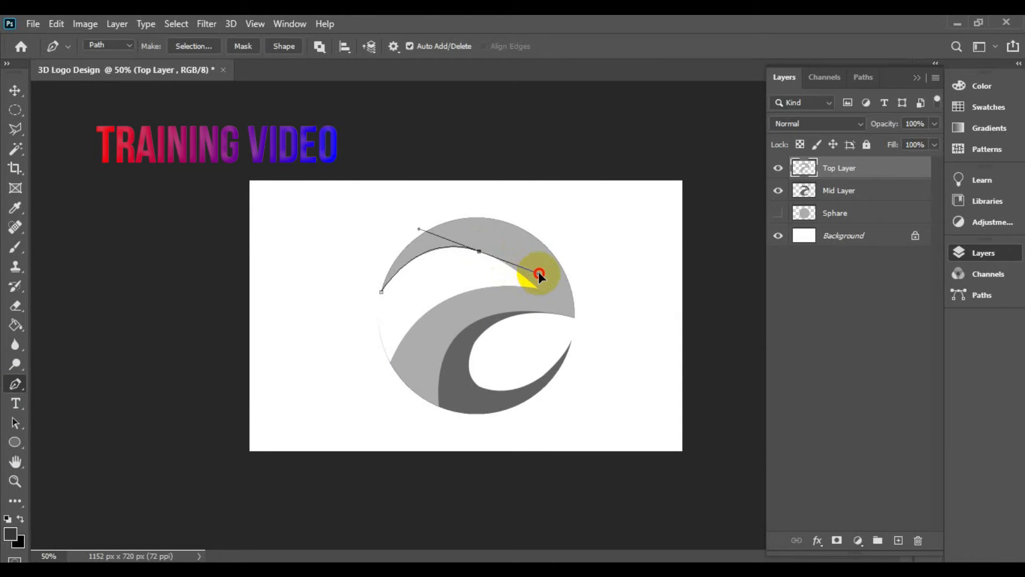
alt+click(479, 252)
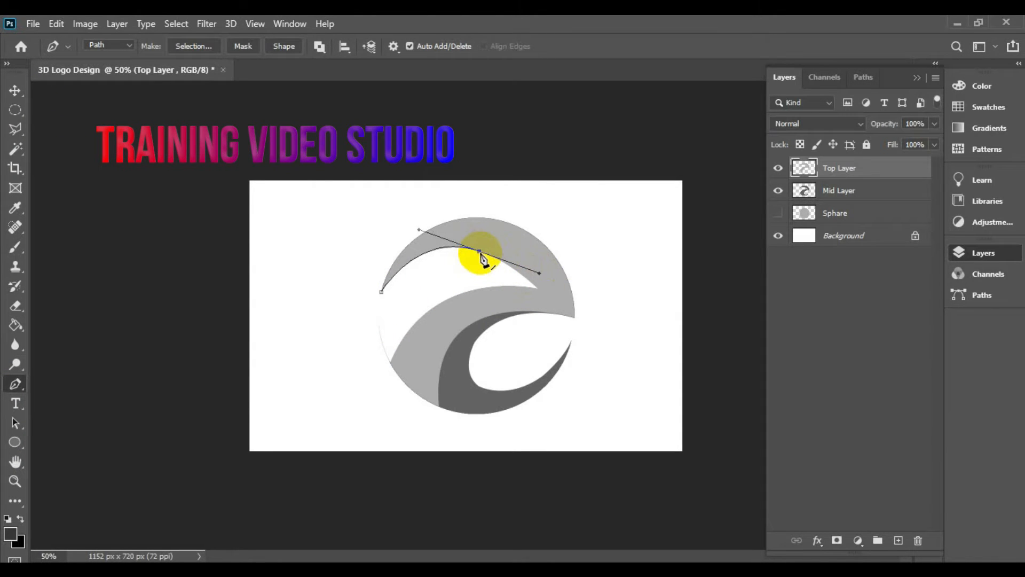
drag(541, 292, 554, 308)
alt+click(541, 292)
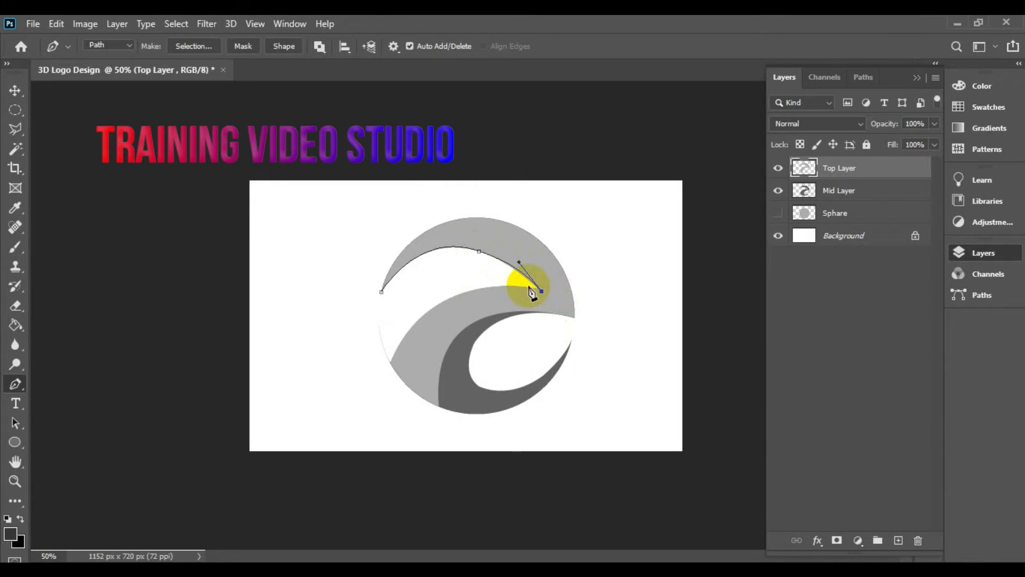
drag(406, 342, 409, 473)
alt+click(406, 342)
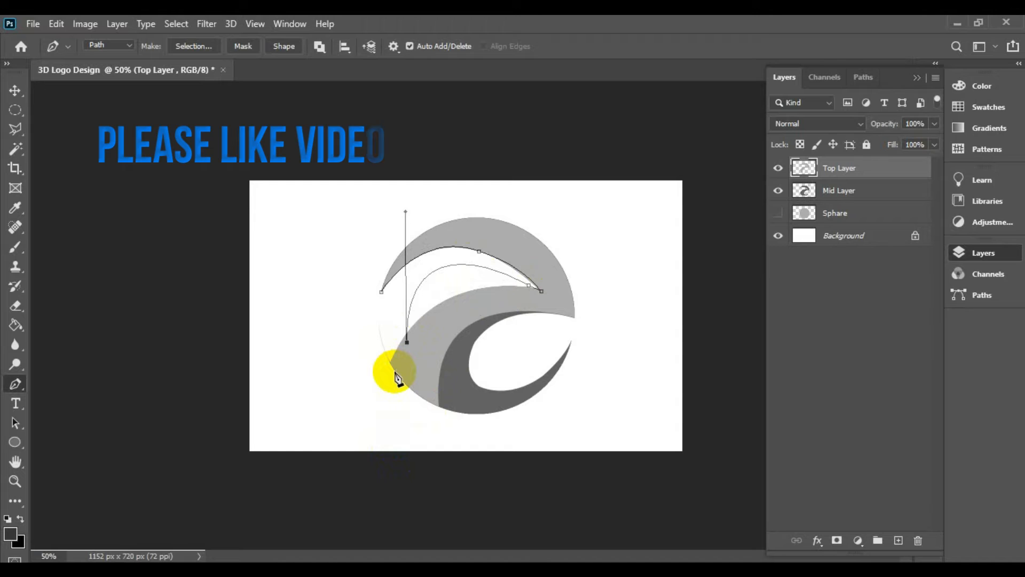
click(394, 367)
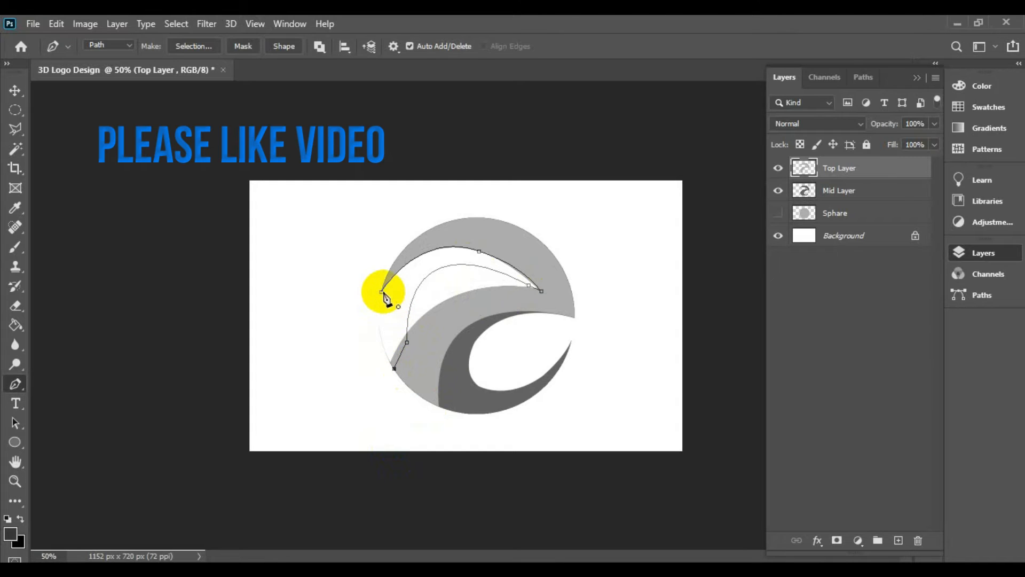
drag(382, 291, 389, 241)
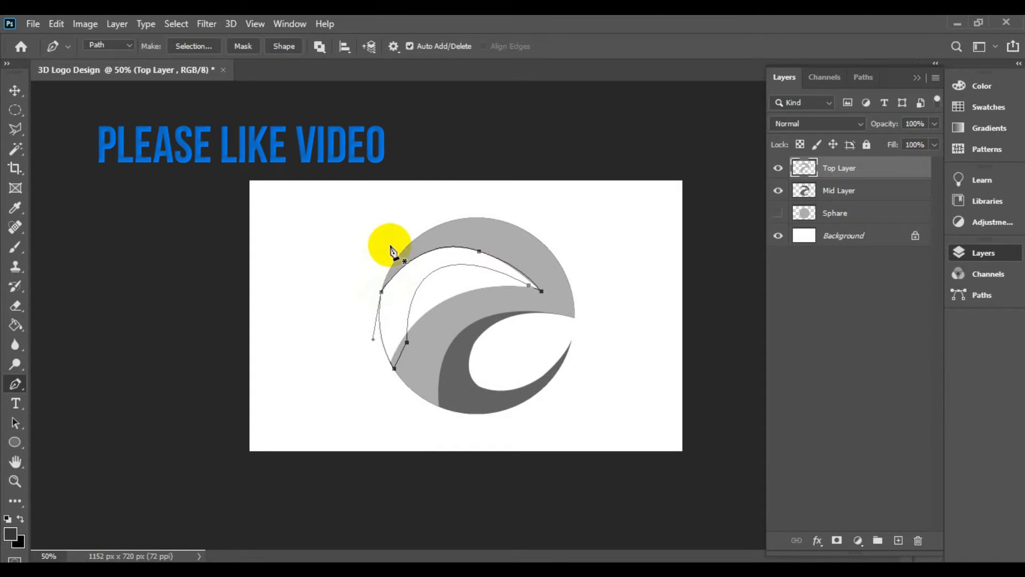
- Convert the crescent path to a new selection with a feather radius of 0 pixels
right_click(400, 246)
click(433, 290)
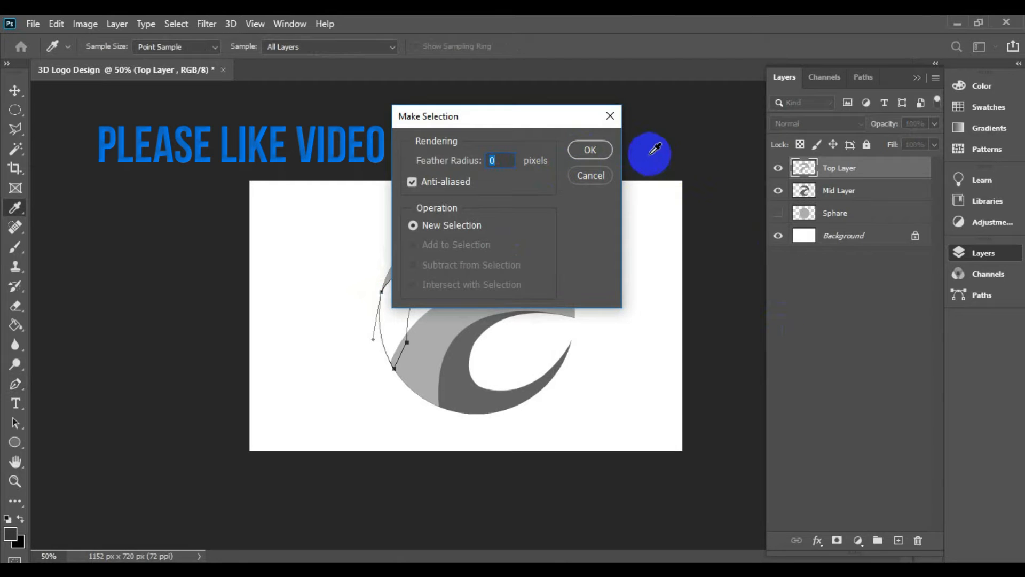
click(590, 150)
- Fill the crescent selection with the dark gray foreground color on a new layer and deselect
click(898, 540)
click(16, 325)
click(384, 300)
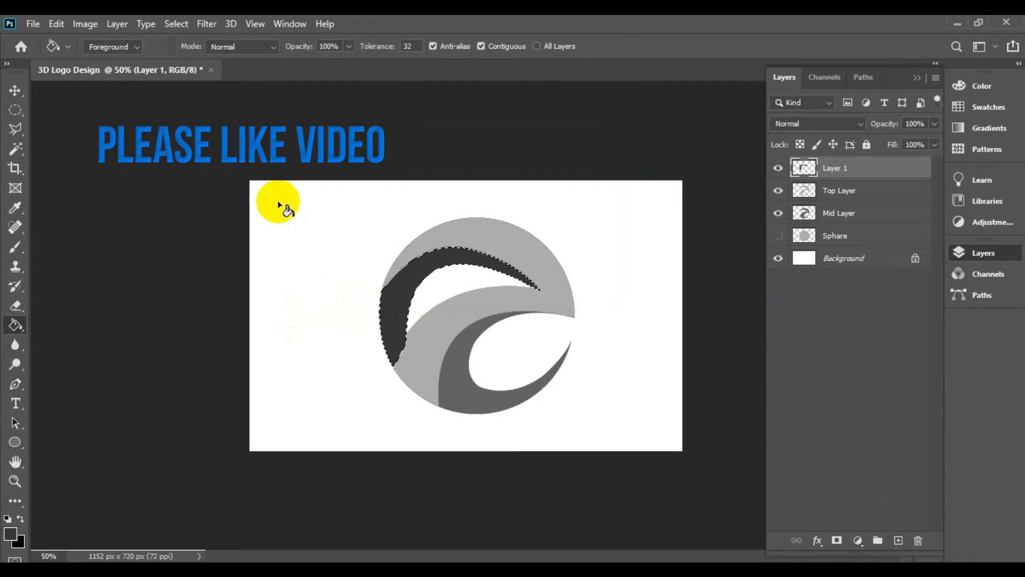
click(14, 107)
click(279, 231)
click(15, 91)
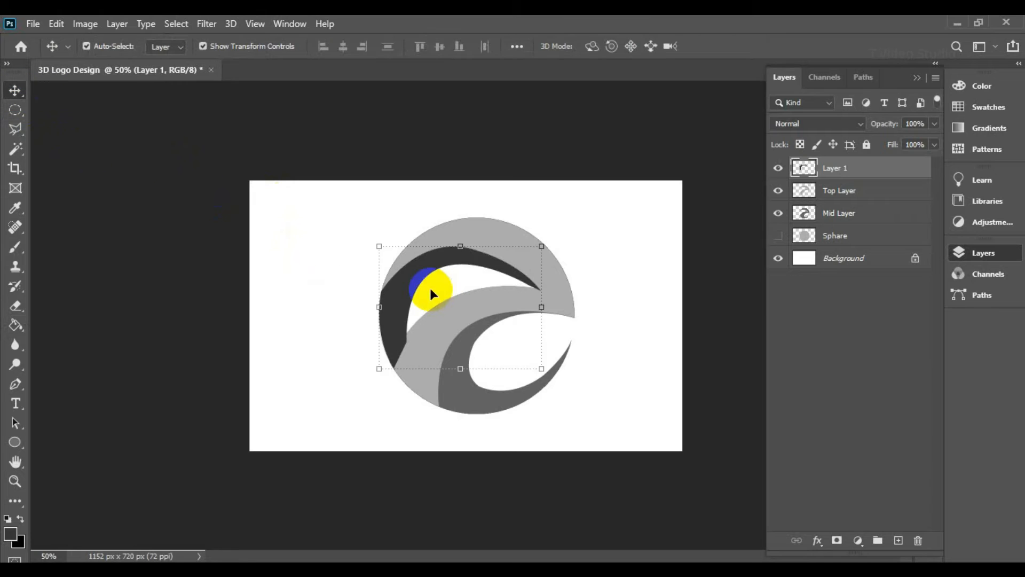
- Move Top Layer above Layer 1 in the layer stack and deselect the layers
click(563, 284)
click(833, 192)
drag(834, 196, 828, 160)
click(667, 252)
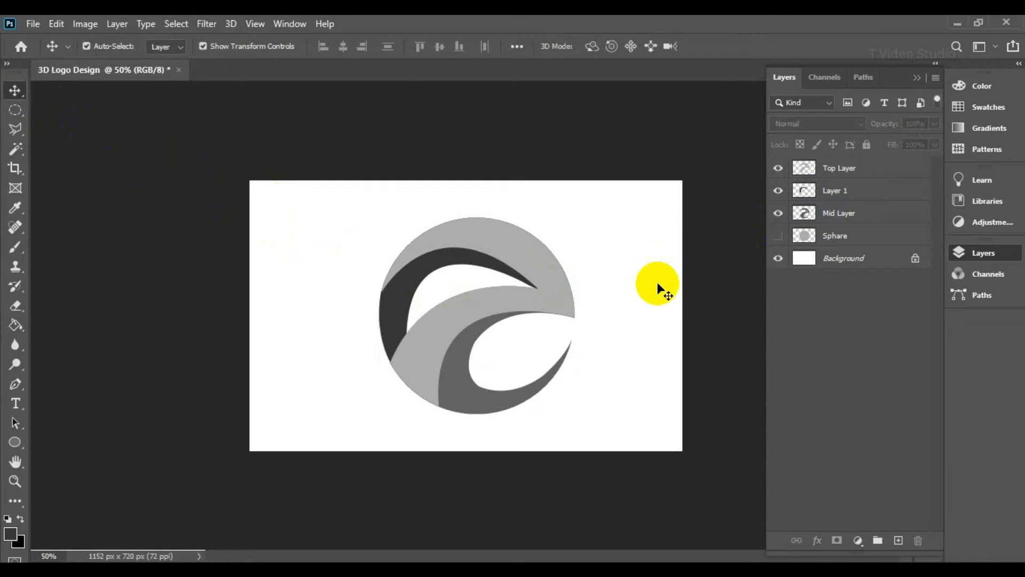
- Start a Pen path at the lower band's tip, curving across the lower white gap to the band's inner edge
click(15, 383)
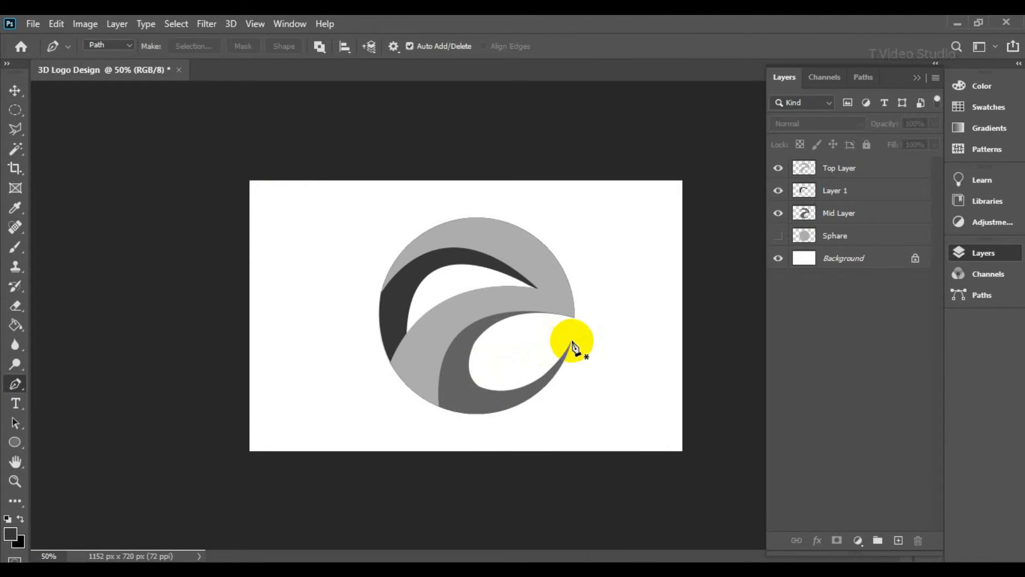
click(572, 342)
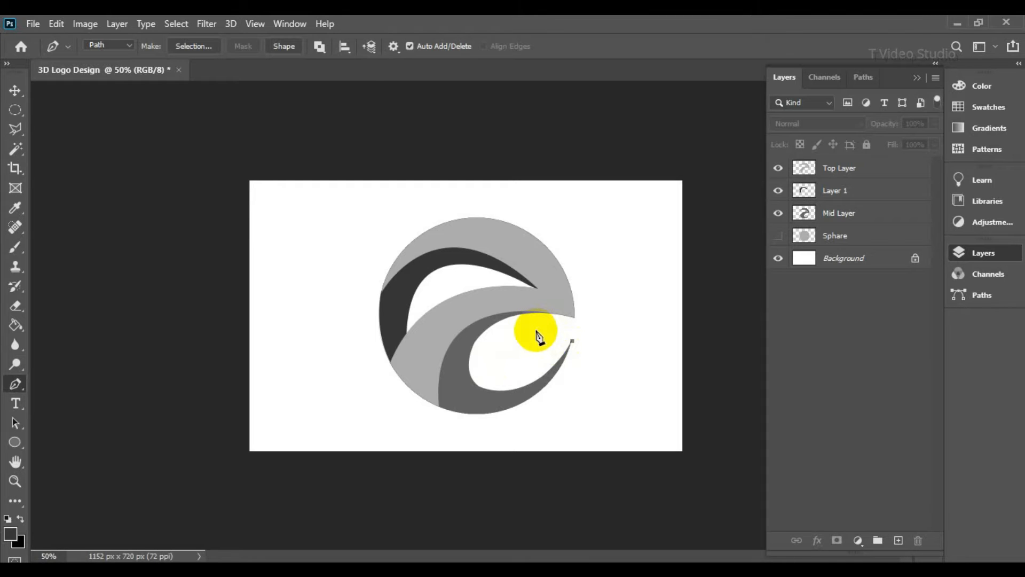
click(512, 333)
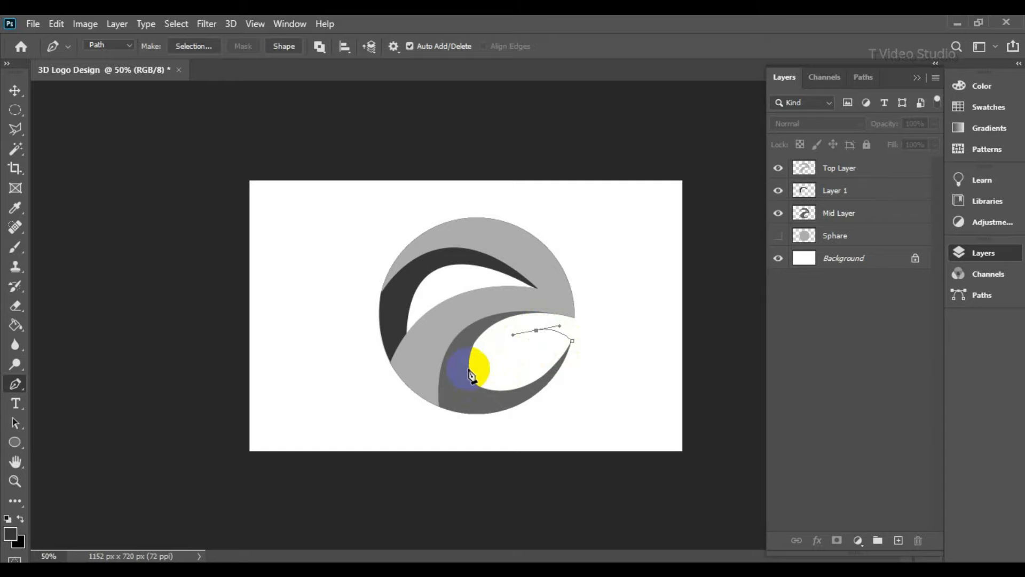
drag(469, 381, 434, 377)
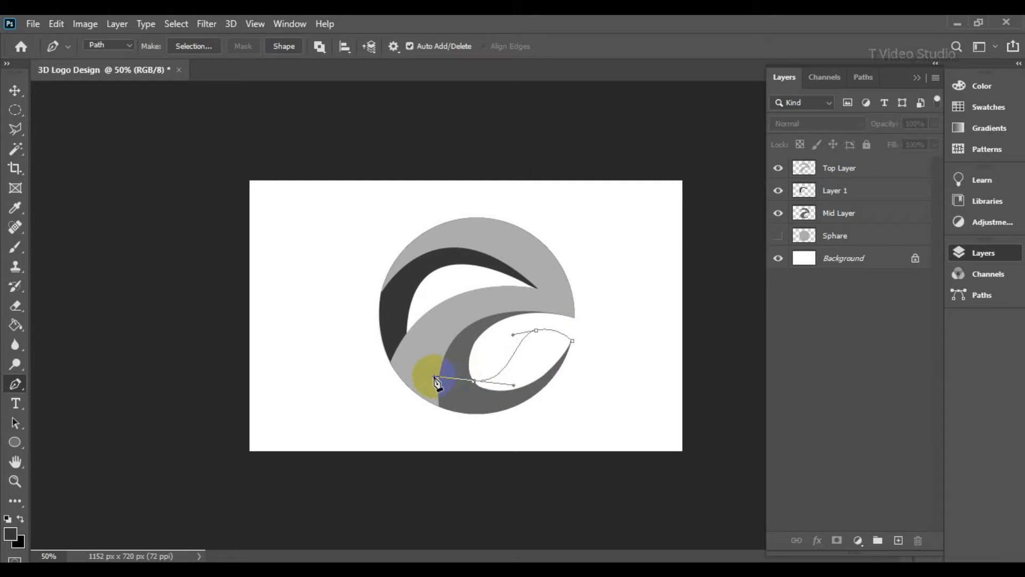
key(ctrl+z)
click(537, 331)
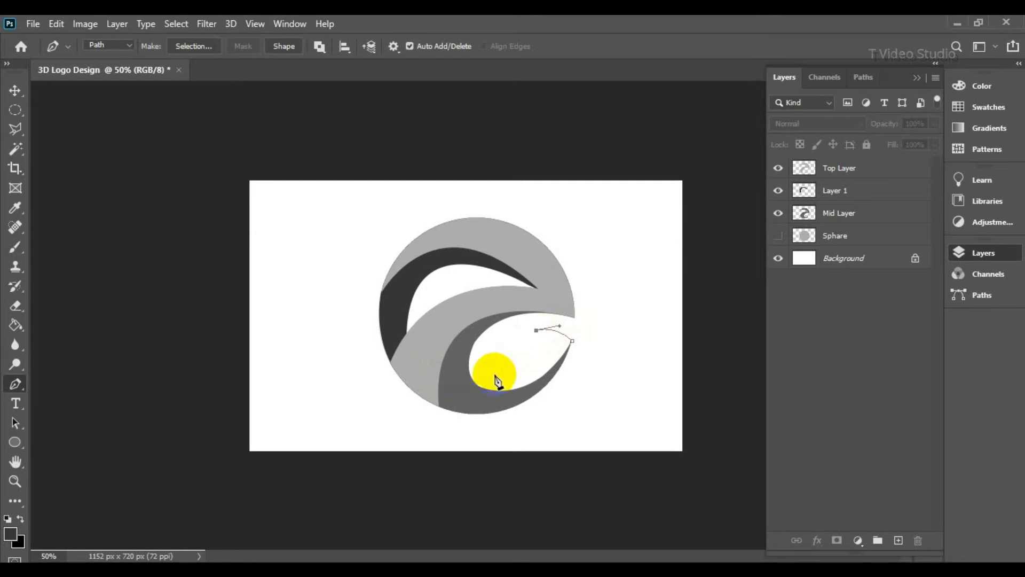
drag(475, 389, 422, 402)
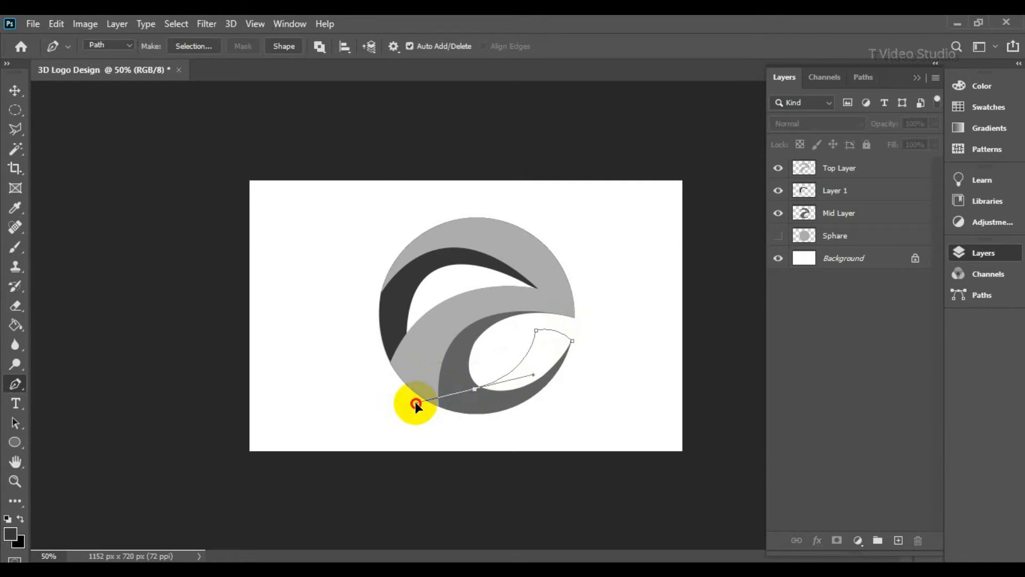
alt+click(475, 389)
- Continue the path with a curve just inside the lower band's upper edge and close it at the band's tip
ctrl+click(530, 402)
ctrl+click(530, 402)
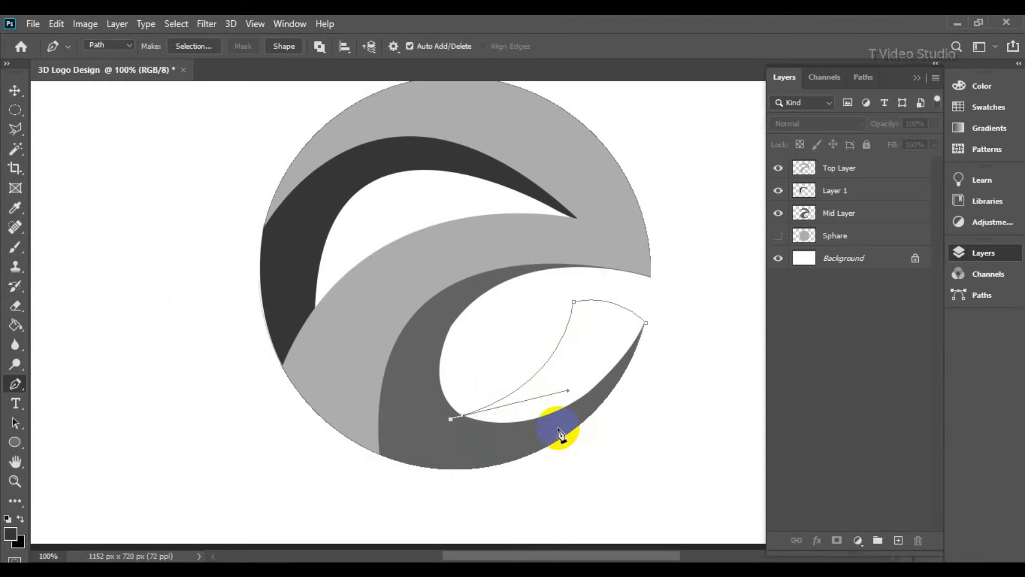
drag(552, 419, 599, 394)
alt+click(553, 419)
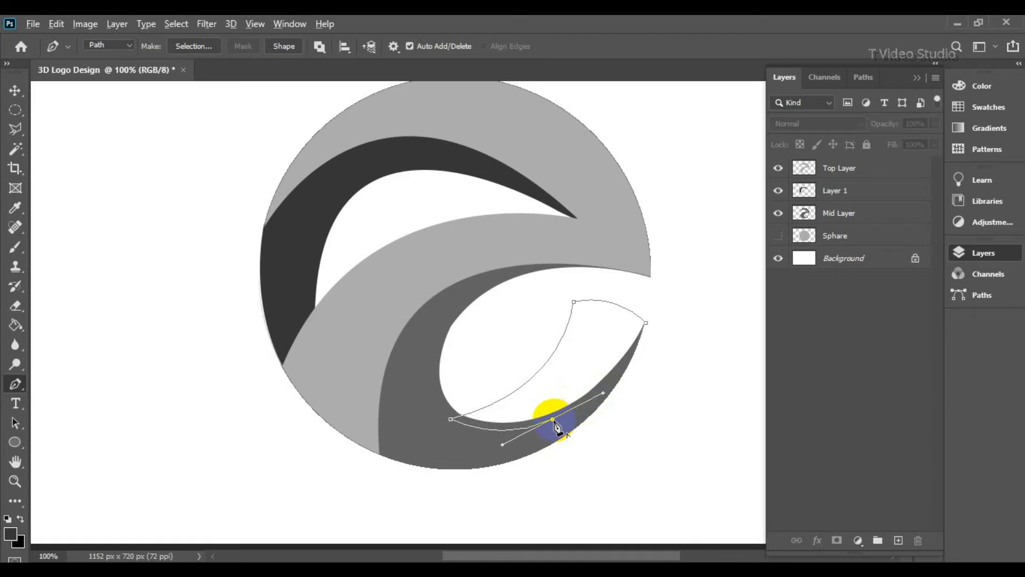
click(646, 324)
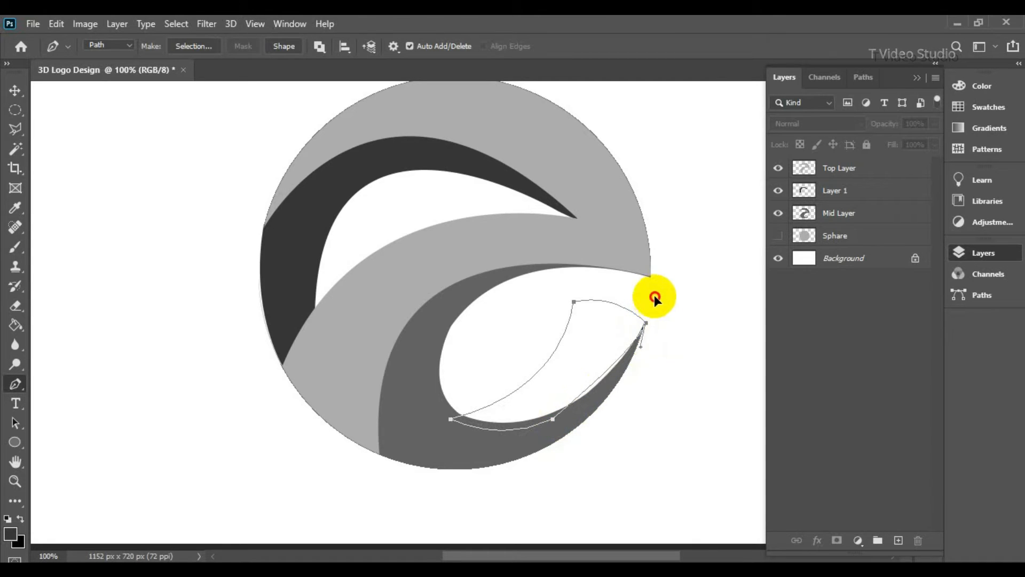
- Convert the closed path in the lower gap to a new anti-aliased selection with a feather radius of 0 pixels
right_click(617, 328)
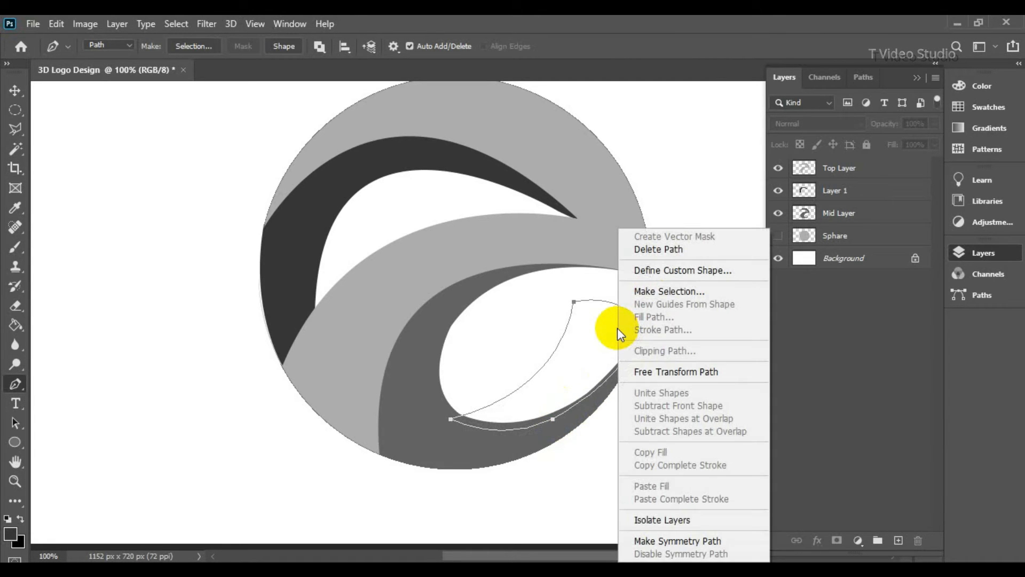
click(661, 293)
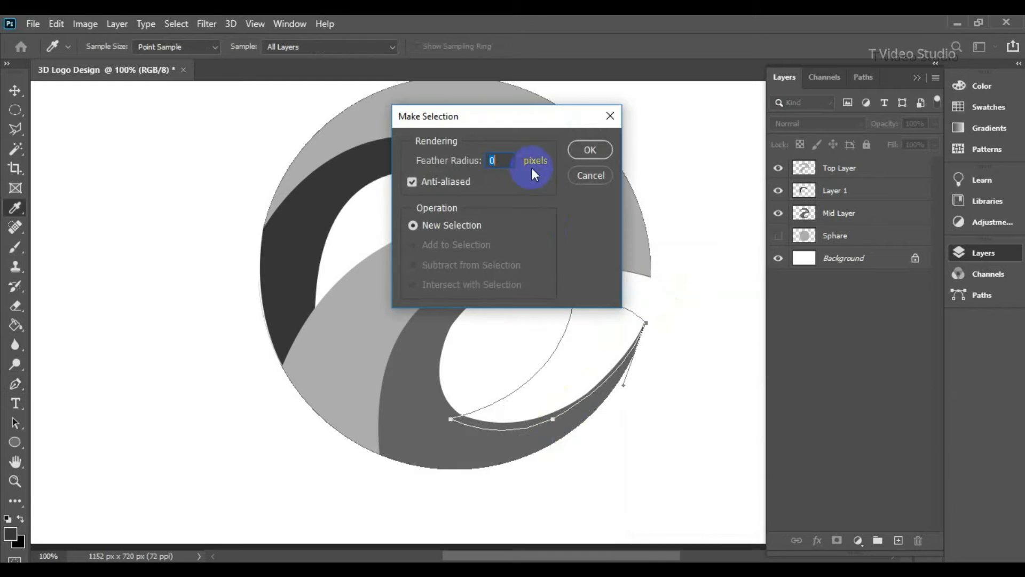
click(584, 151)
- Fill the lower gap selection with the dark gray foreground color on a new layer and deselect
click(898, 539)
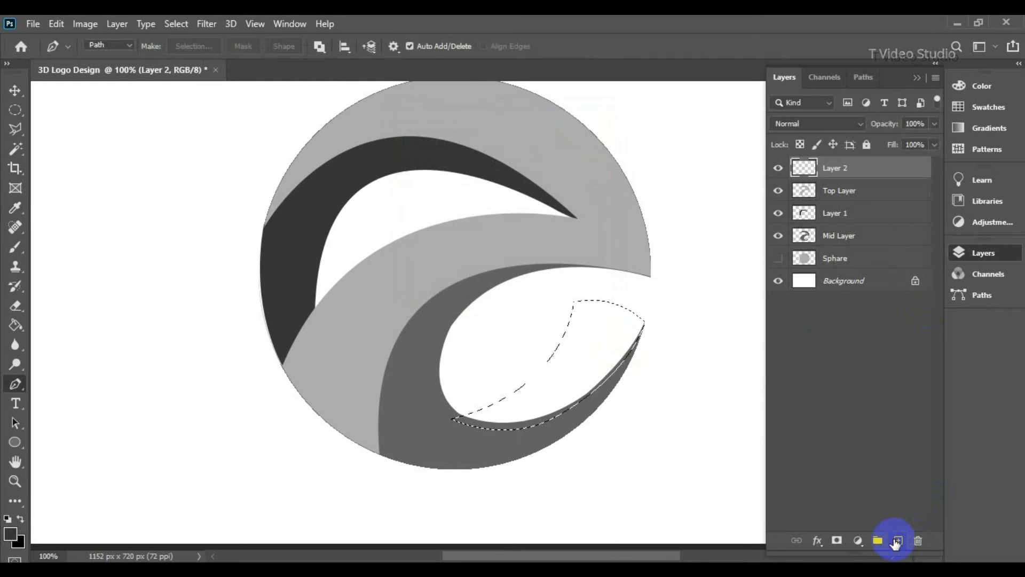
click(15, 324)
click(553, 389)
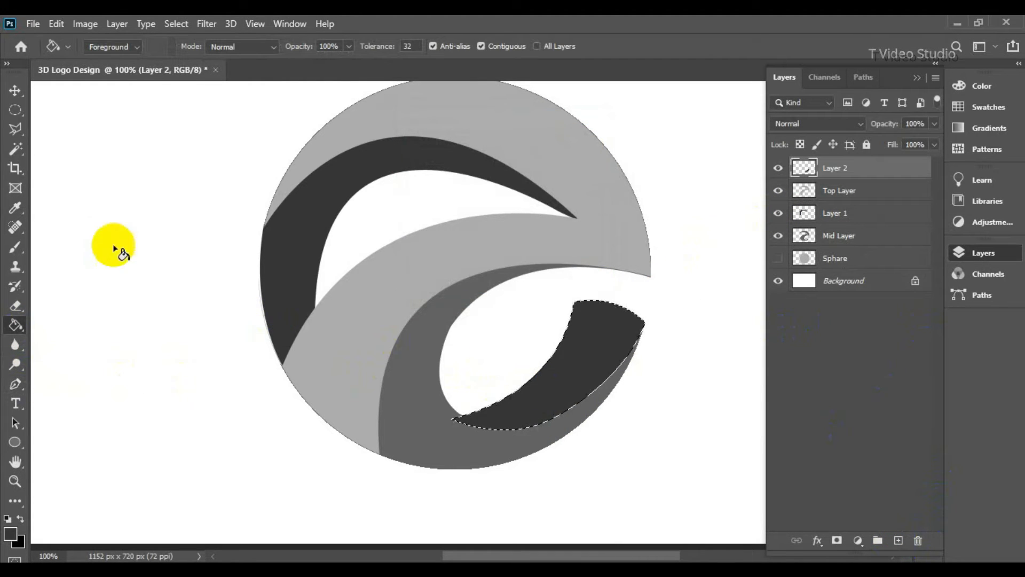
click(15, 109)
key(ctrl+d)
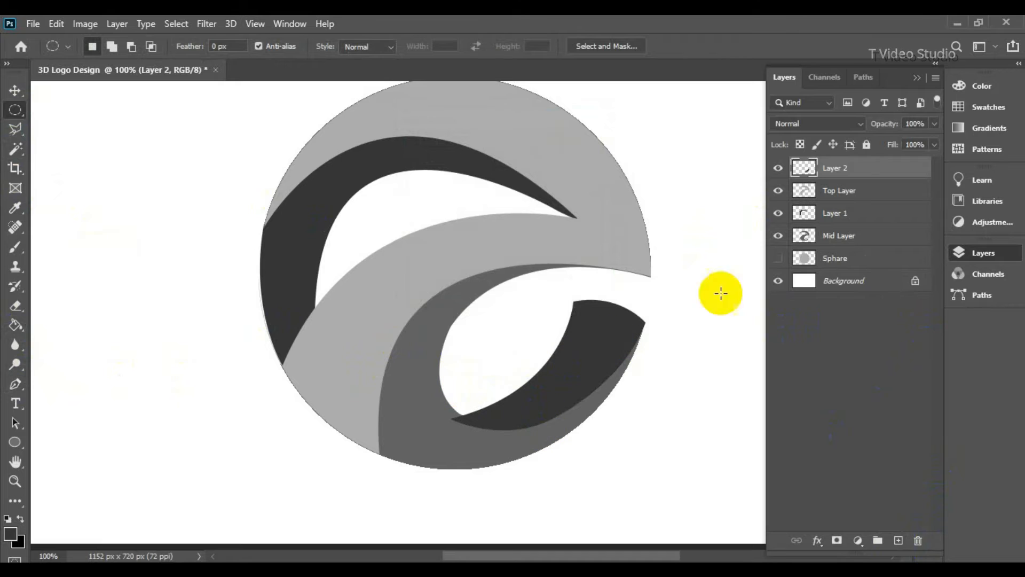
- Move Layer 2 below Mid Layer in the layer stack and deselect the layers
drag(847, 169, 865, 245)
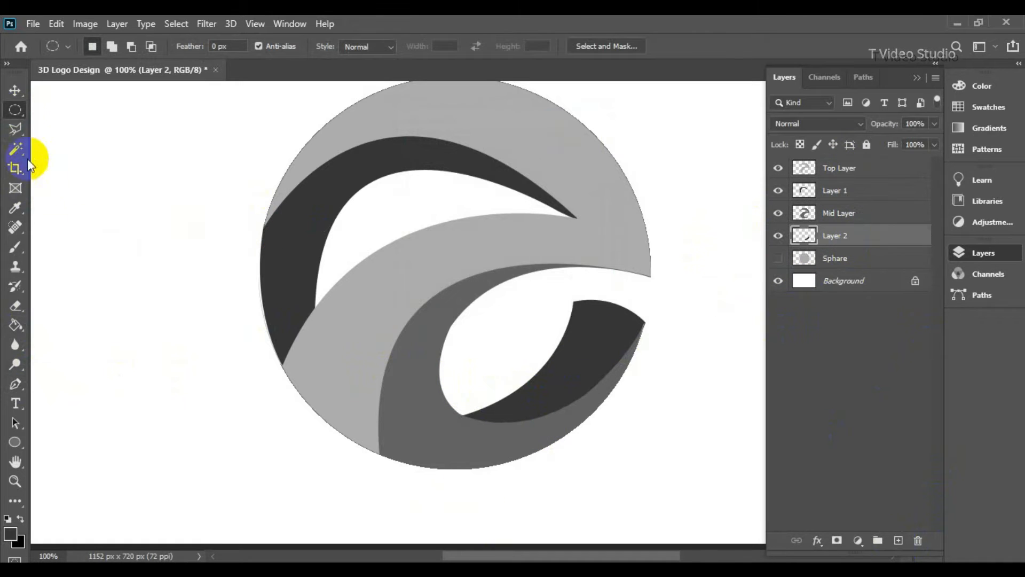
key(v)
click(216, 207)
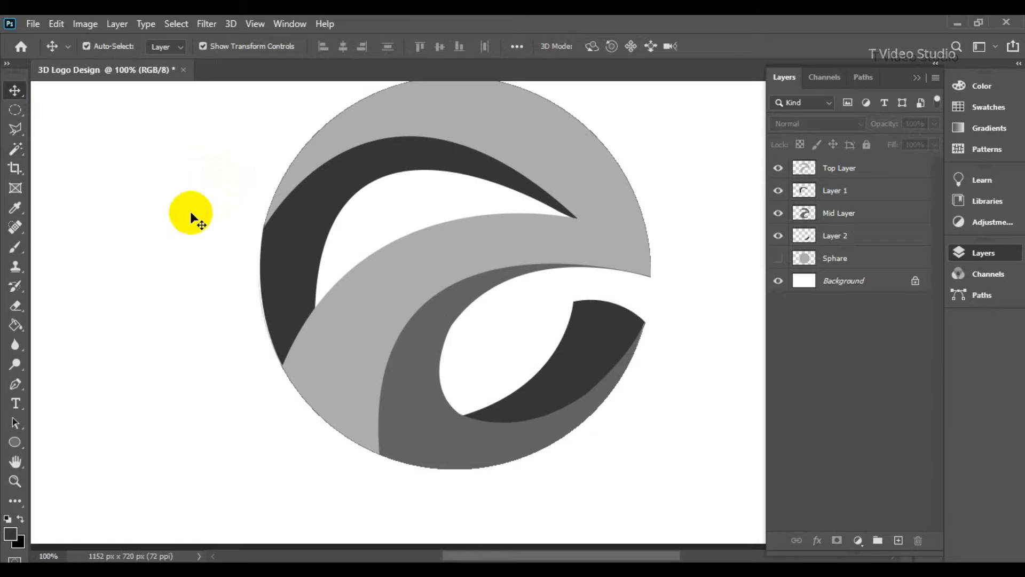
click(780, 258)
click(780, 258)
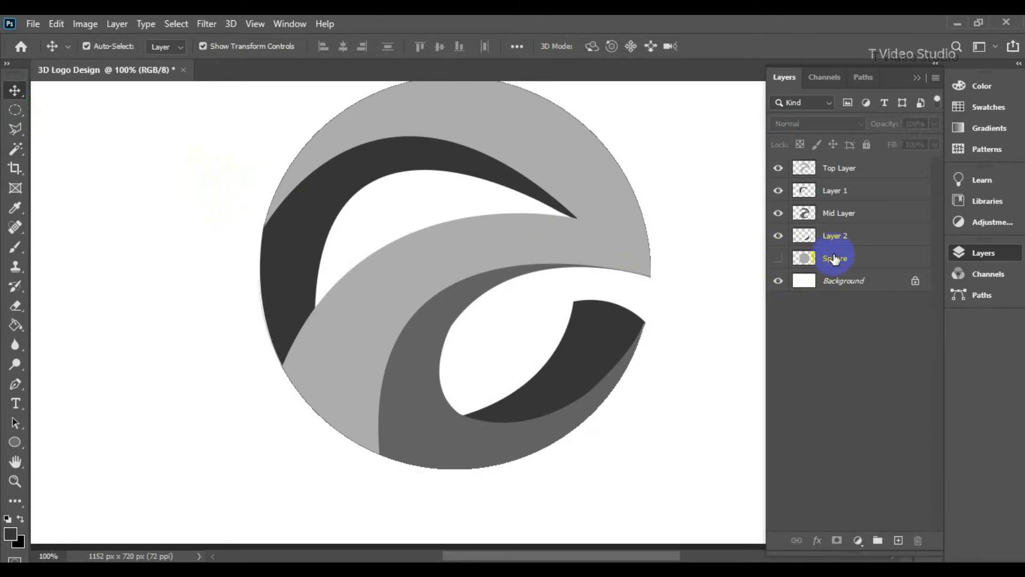
drag(587, 198, 570, 207)
key(ctrl+z)
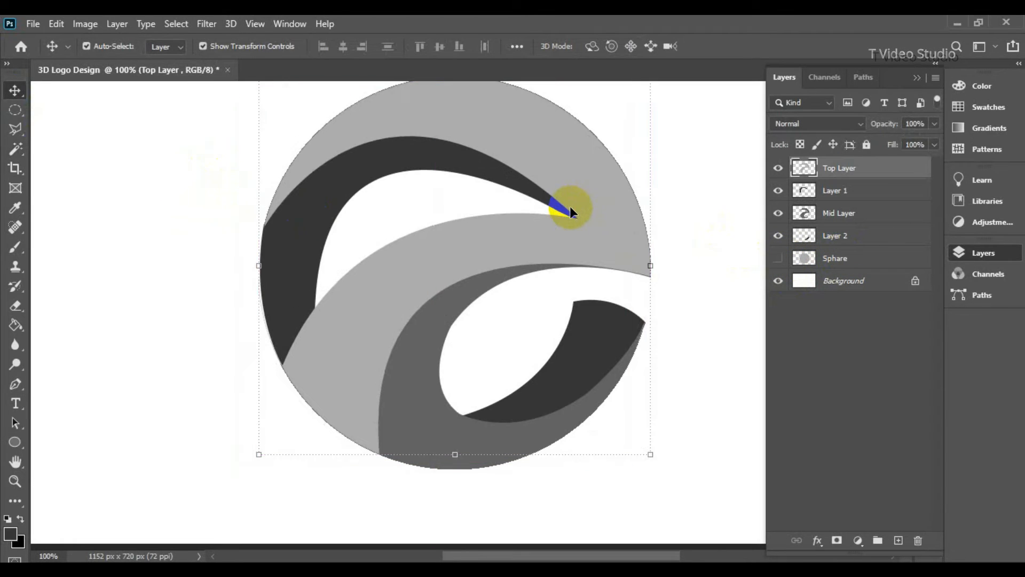
click(112, 26)
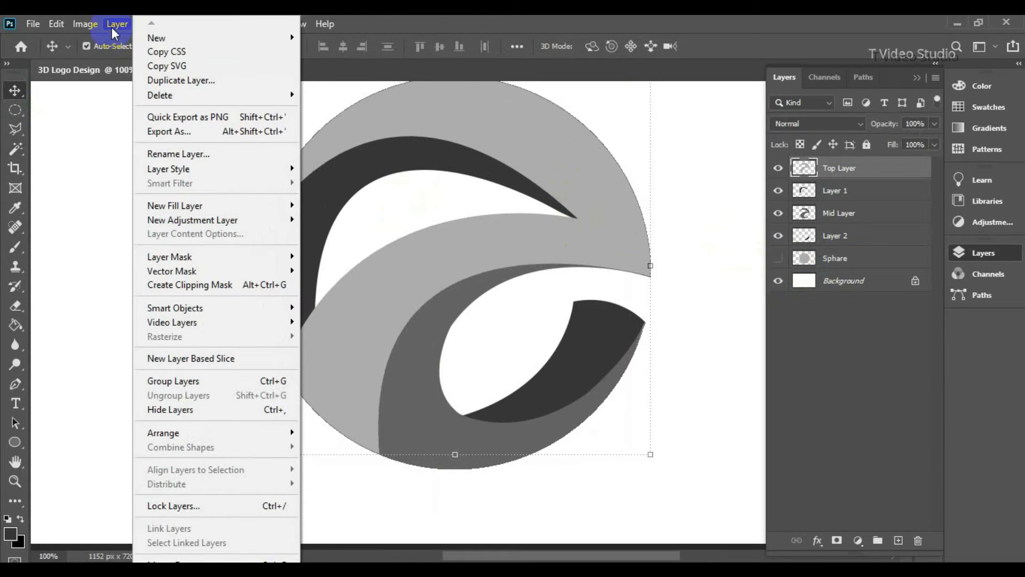
- Add a Gradient Overlay layer style to Top Layer
click(886, 173)
double_click(886, 174)
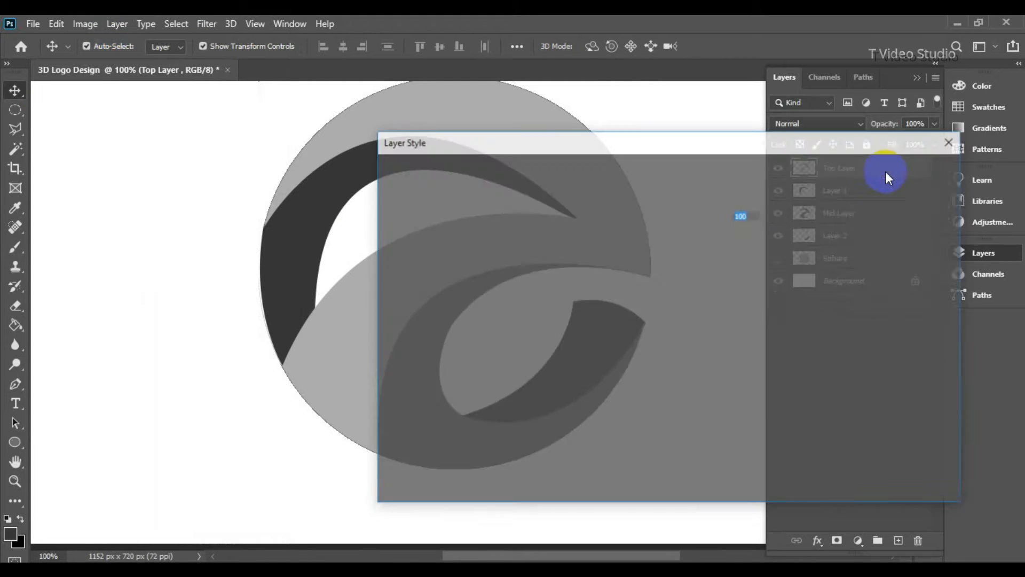
click(467, 368)
drag(649, 140, 738, 153)
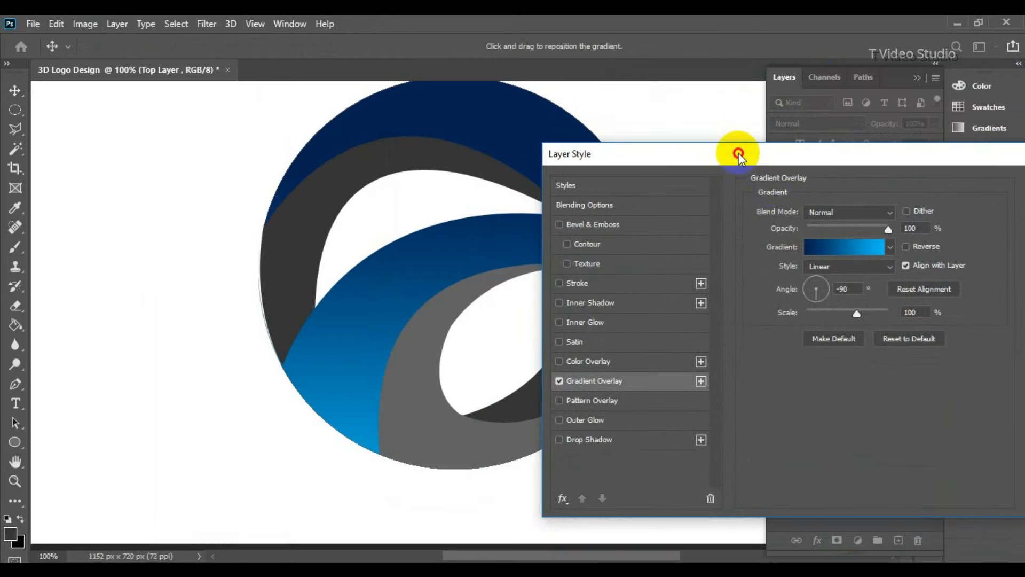
- Set Top Layer's linear gradient overlay to an angle of 6° and reposition the gradient on the artwork
click(822, 290)
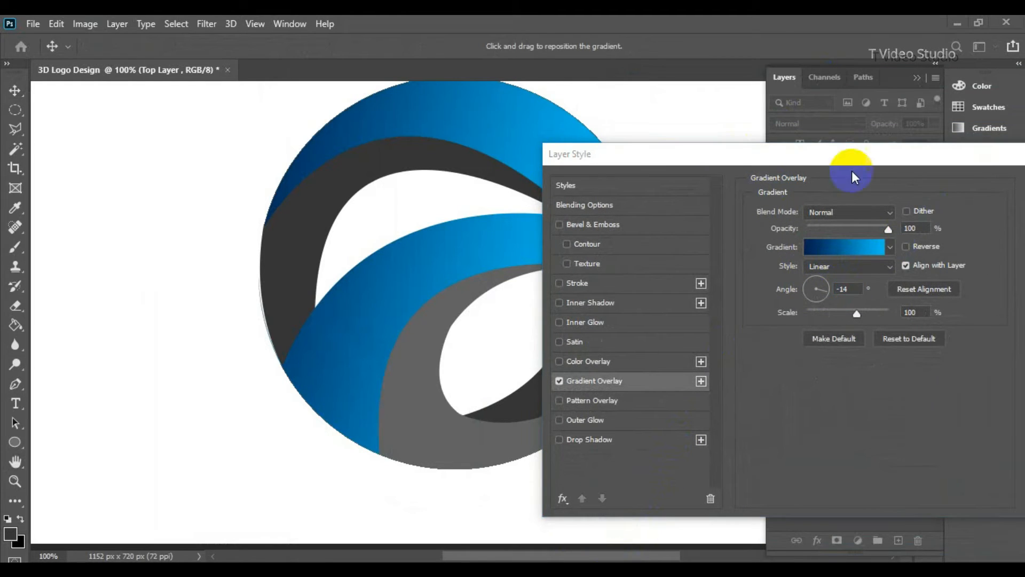
drag(851, 170, 880, 62)
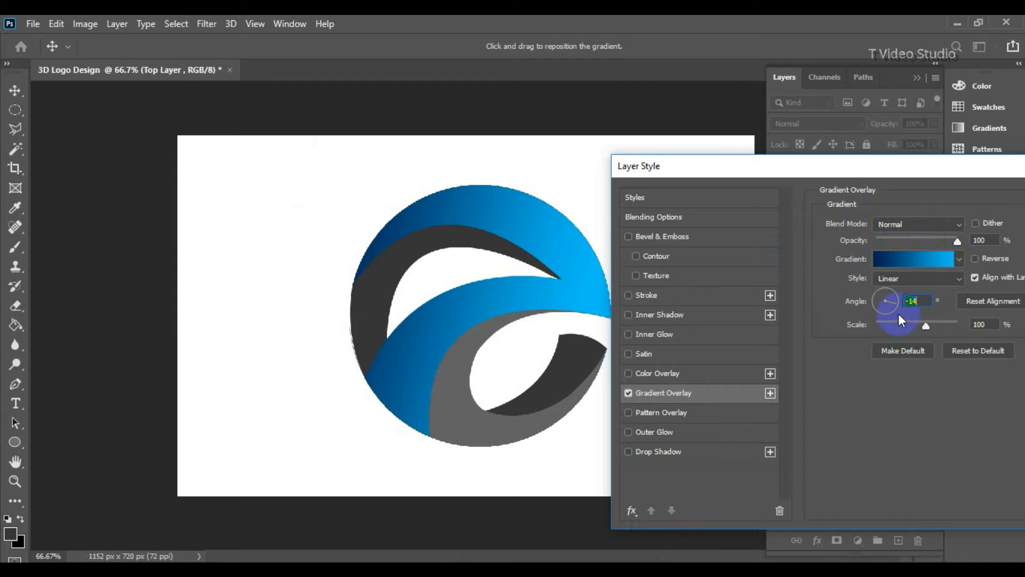
click(892, 296)
click(893, 303)
click(895, 300)
drag(533, 290, 509, 293)
- Change the gradient's light blue end stop to turquoise #08f0c7 and shift the gradient across the bands
click(886, 258)
click(507, 372)
click(286, 435)
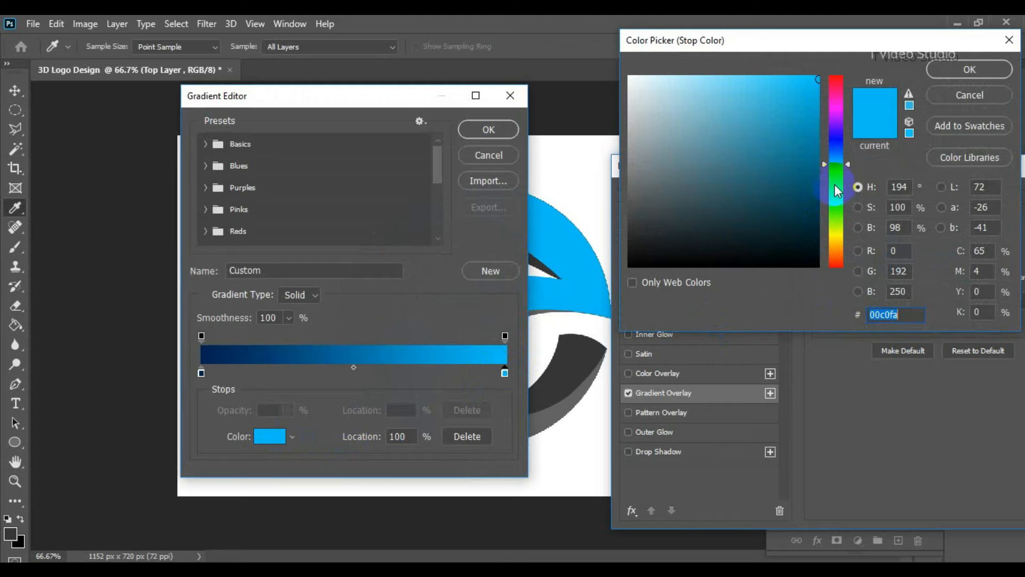
drag(837, 191, 837, 183)
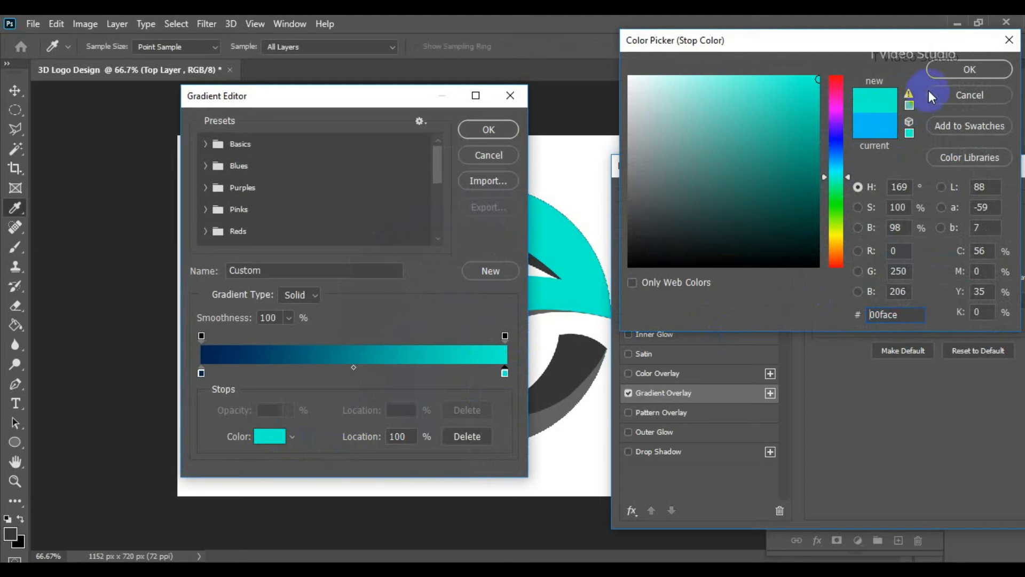
drag(814, 154, 823, 96)
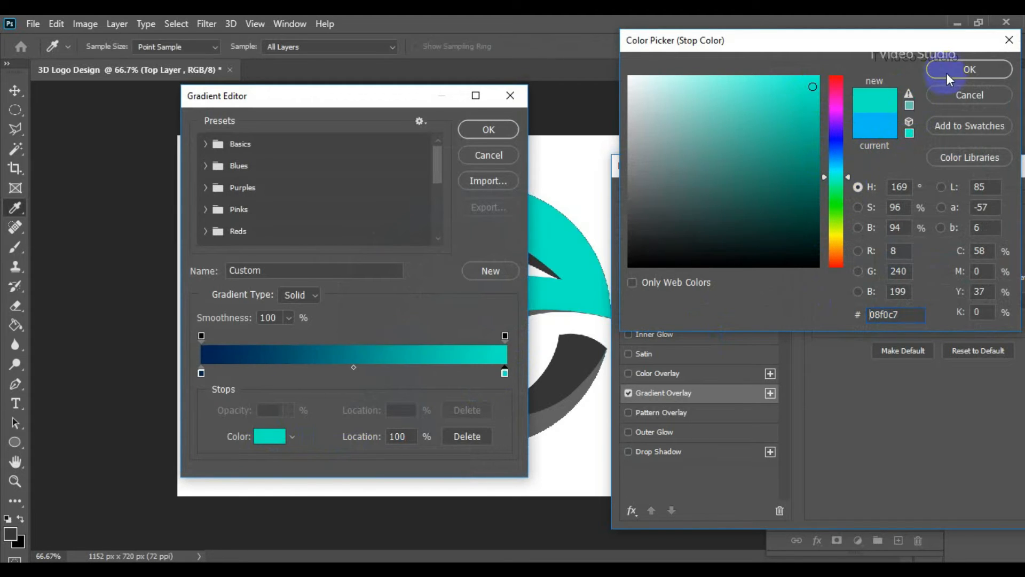
click(969, 69)
click(488, 130)
mouse_move(516, 267)
mouse_down()
mouse_move(527, 264)
mouse_move(508, 265)
mouse_move(519, 252)
mouse_up()
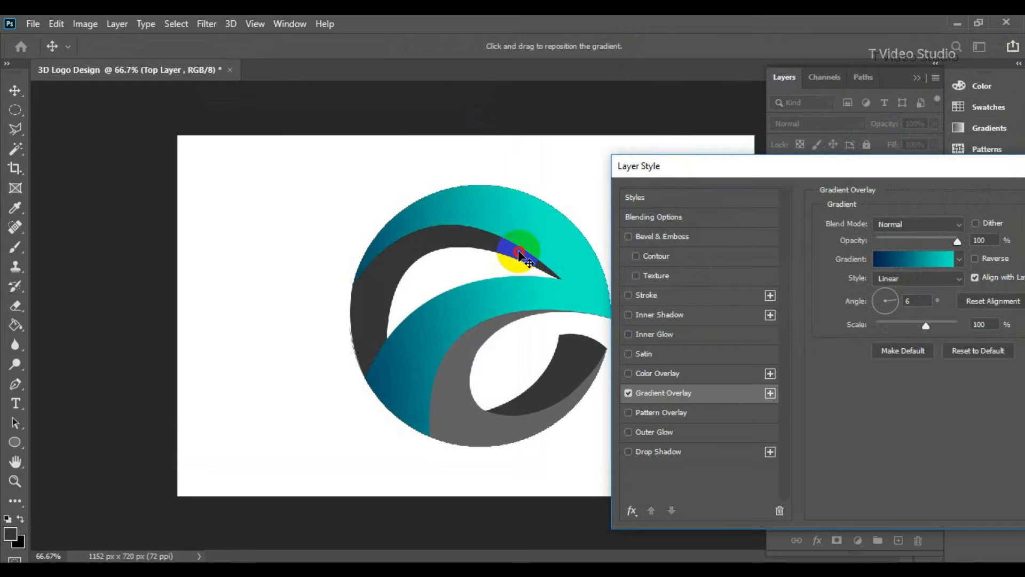
- Make the gradient's turquoise end stop slightly brighter and apply the layer style to Top Layer
click(902, 254)
click(506, 370)
click(256, 437)
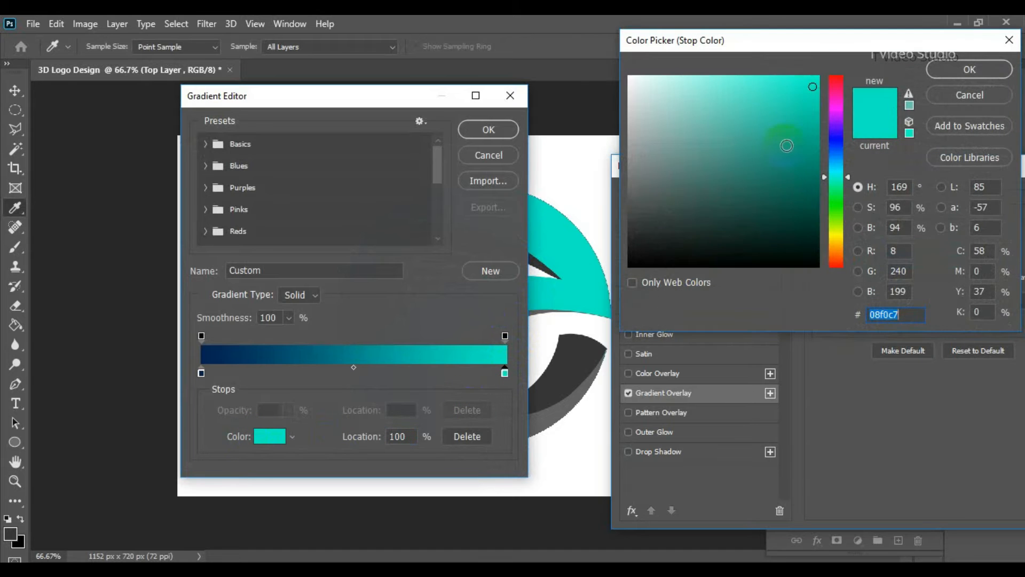
click(956, 69)
click(486, 134)
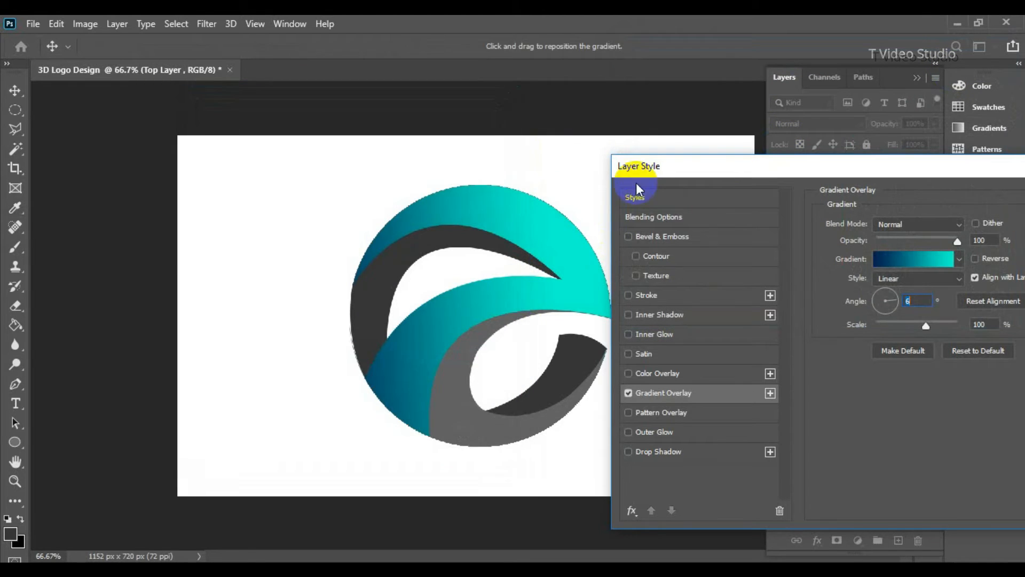
drag(773, 163, 666, 136)
click(999, 172)
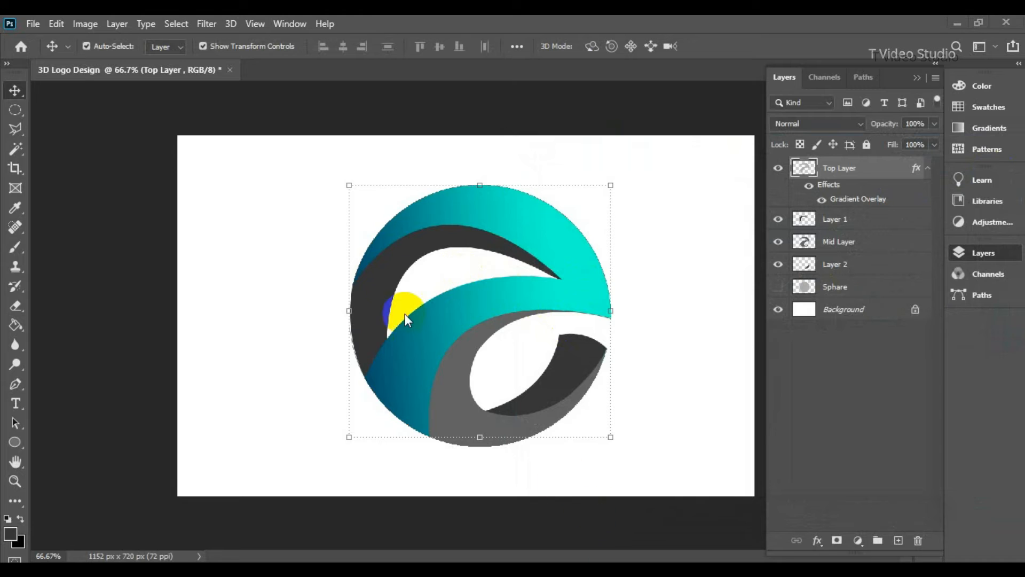
click(854, 220)
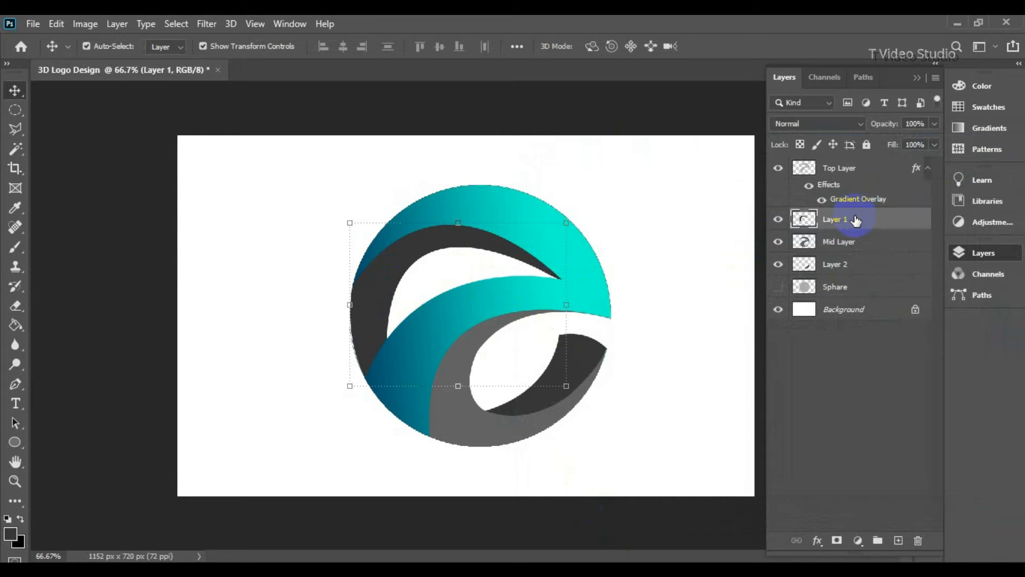
drag(393, 270, 426, 281)
key(ctrl+z)
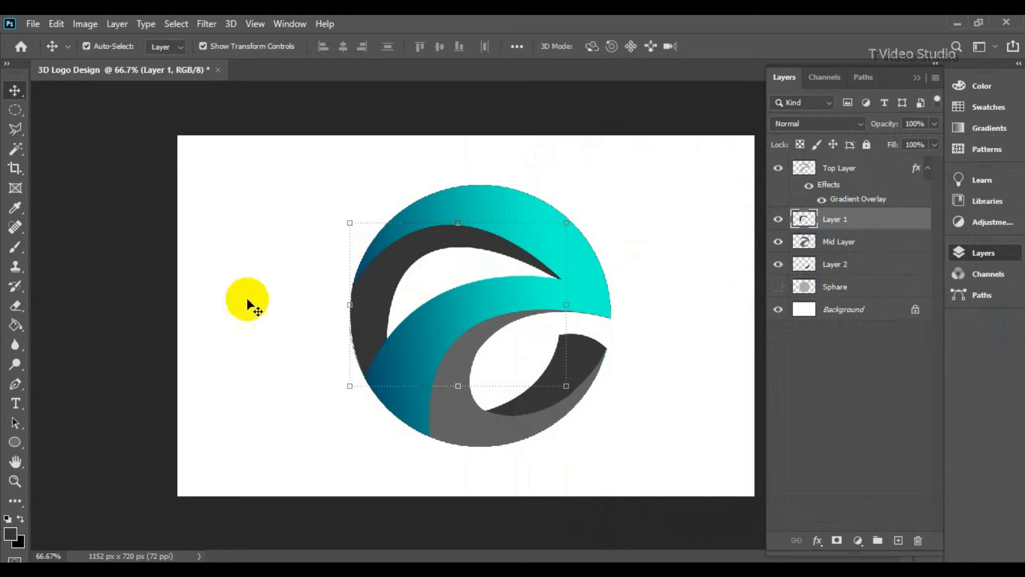
- Add a linear Gradient Overlay to Layer 1 at an angle of -123°, reposition the gradient on the shape, and apply the style
double_click(869, 225)
drag(668, 142, 812, 73)
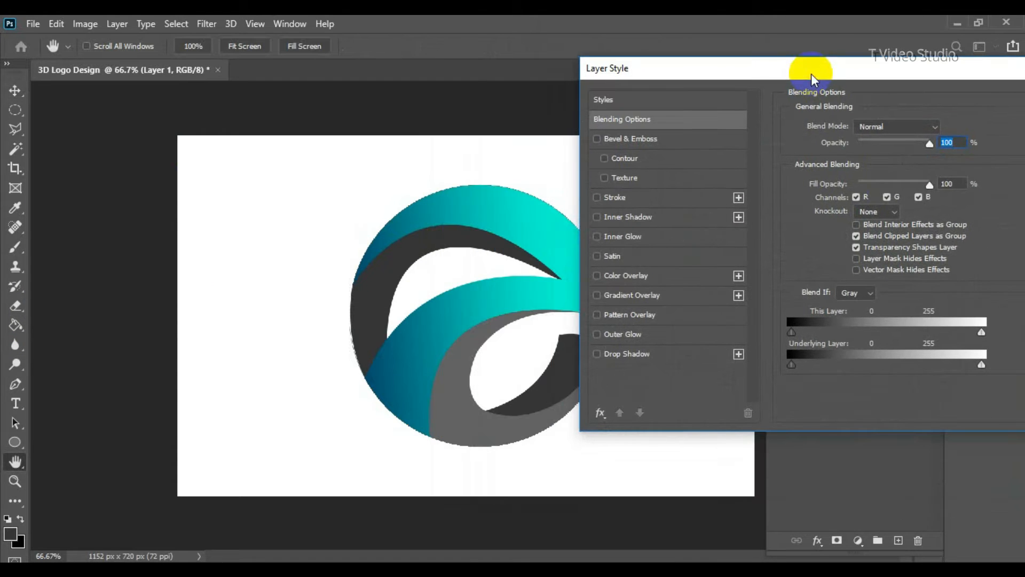
click(671, 294)
click(844, 203)
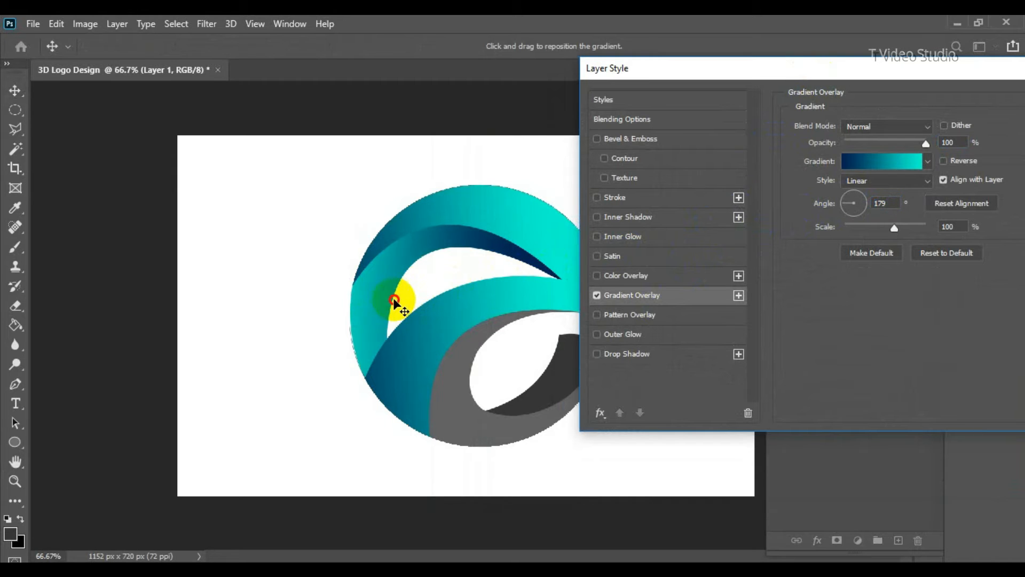
click(849, 211)
drag(469, 302, 435, 277)
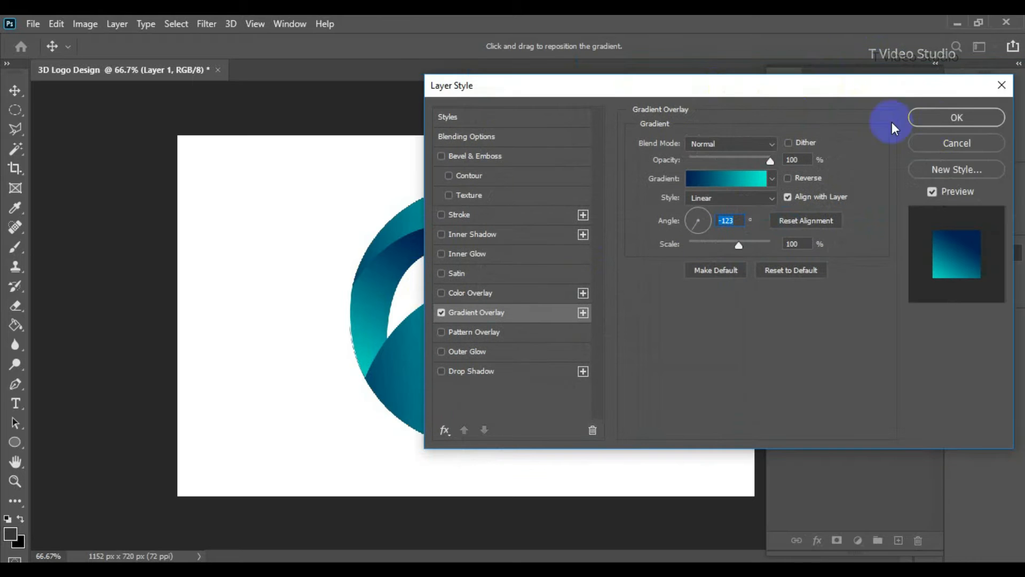
click(941, 119)
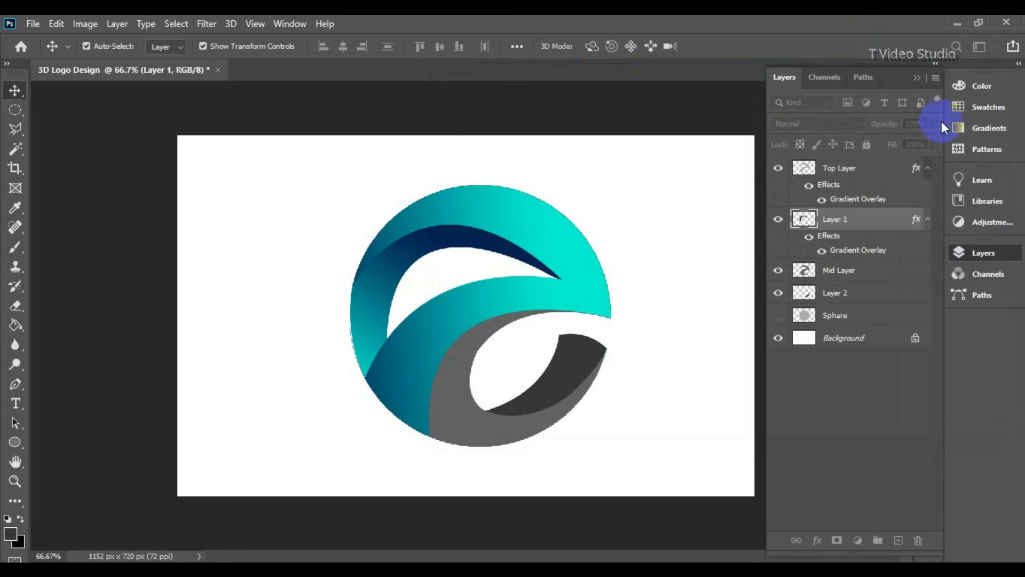
- Move the dark blue stop of Top Layer's gradient overlay slightly inward to darken the bands' edges, and apply the style
click(597, 293)
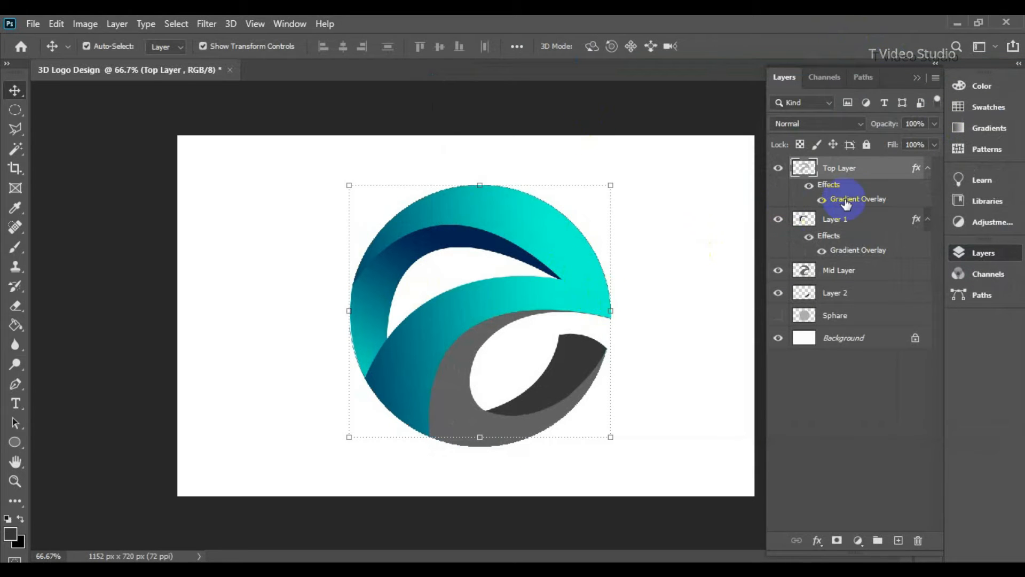
double_click(857, 185)
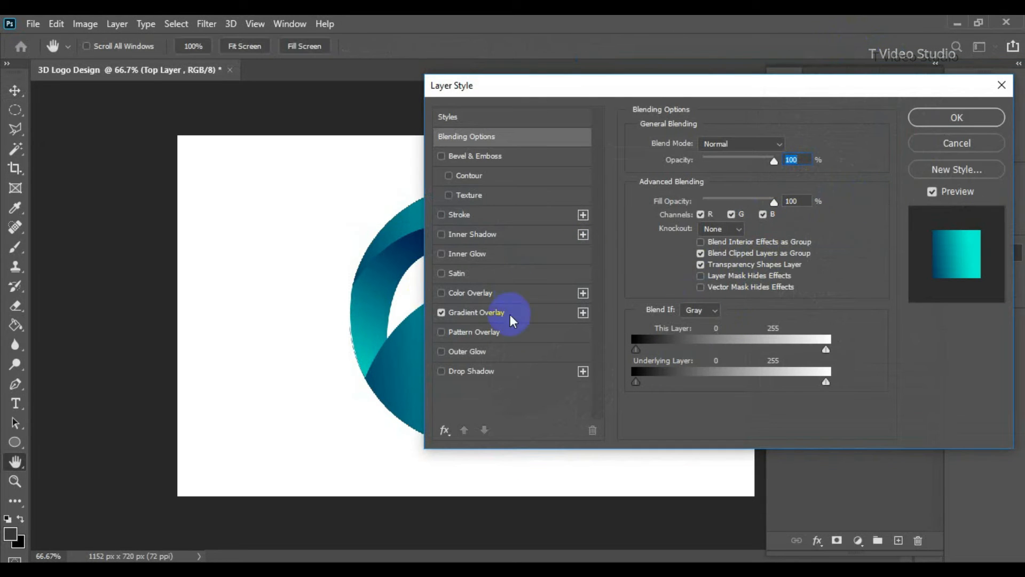
click(510, 315)
click(745, 181)
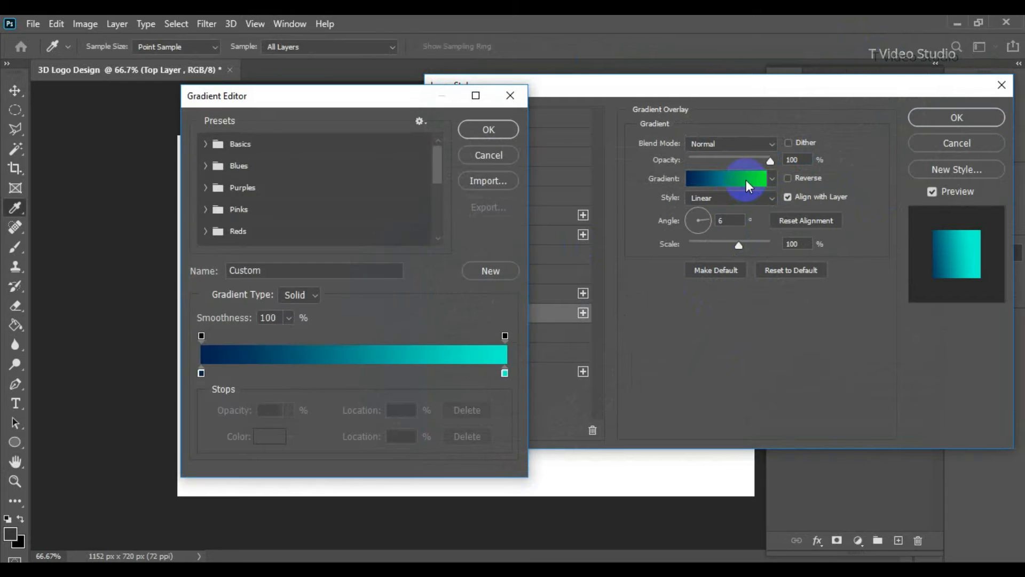
click(202, 373)
drag(232, 371, 233, 371)
click(496, 130)
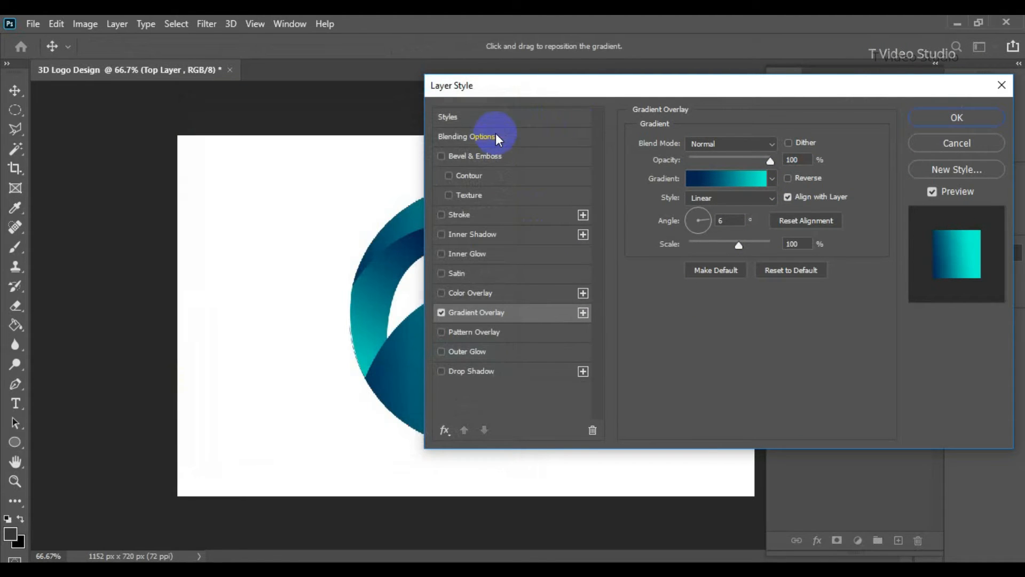
drag(553, 83, 531, 136)
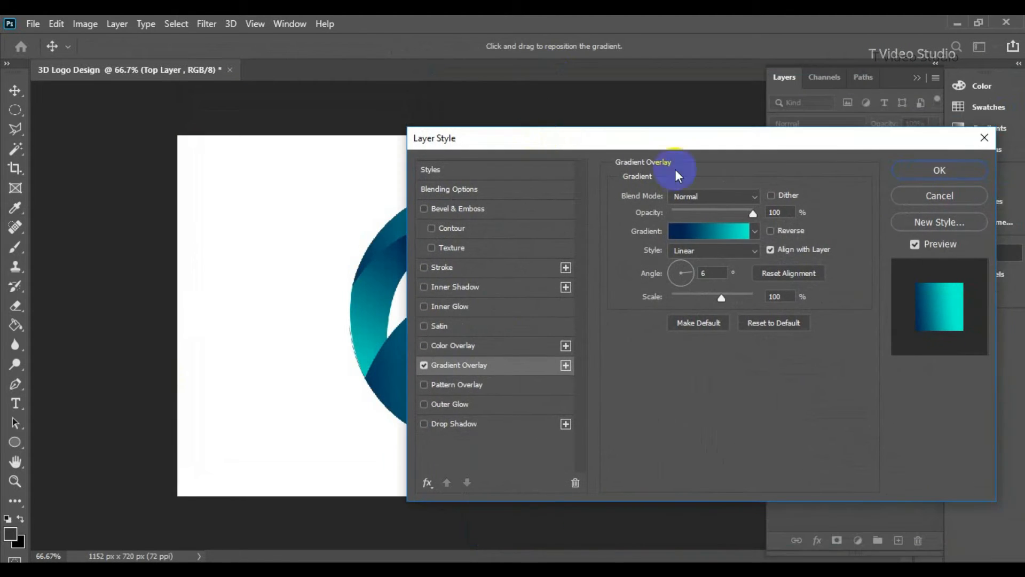
click(935, 168)
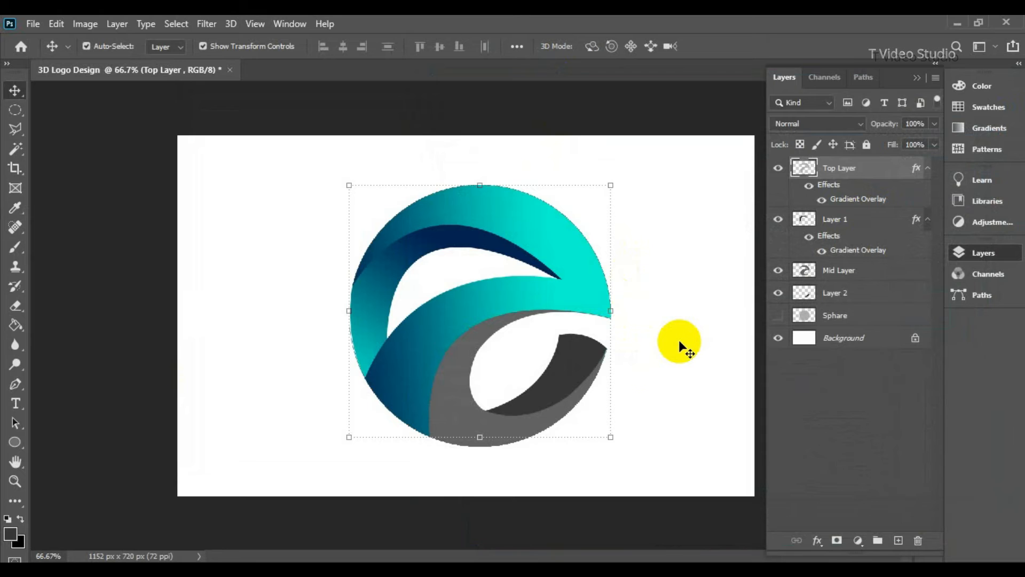
- Add a linear Gradient Overlay to Mid Layer at an angle of -82°, reposition the gradient on the shape, and apply the style
click(452, 407)
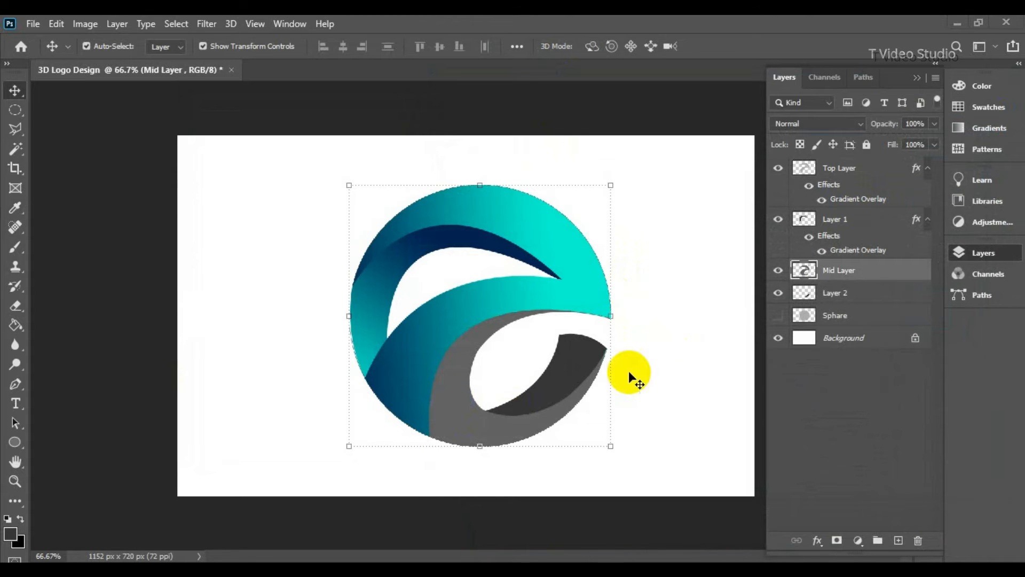
double_click(869, 277)
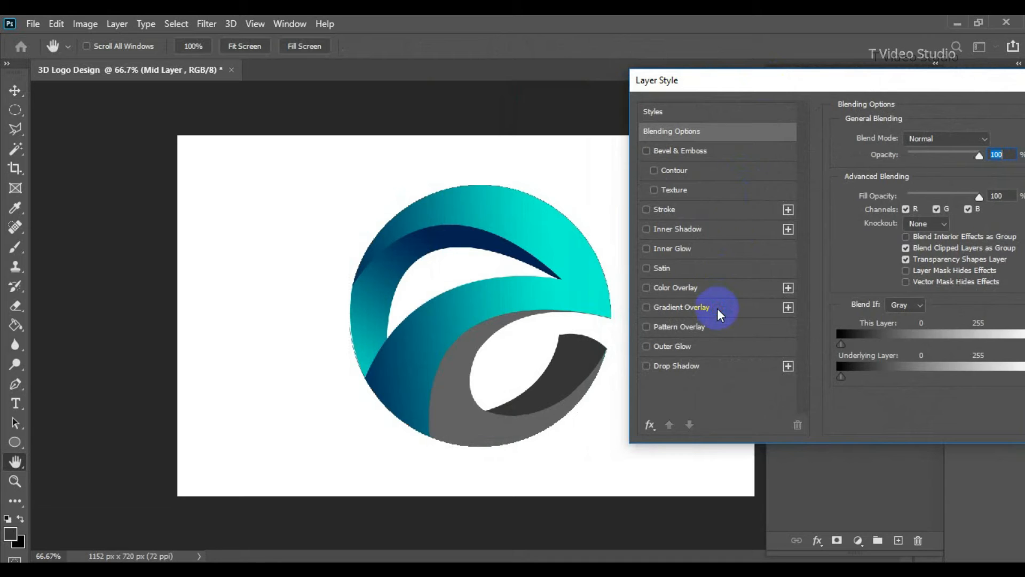
click(716, 309)
click(898, 220)
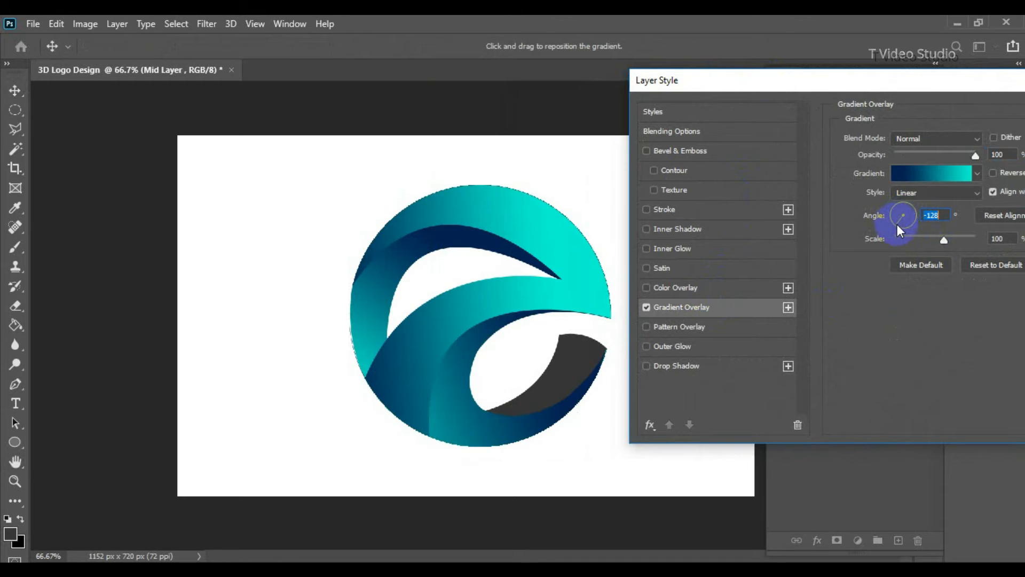
mouse_move(539, 373)
mouse_down()
mouse_move(514, 377)
mouse_move(514, 367)
mouse_move(476, 350)
mouse_move(460, 372)
mouse_move(503, 385)
mouse_move(510, 404)
mouse_up()
drag(894, 219, 905, 226)
click(546, 380)
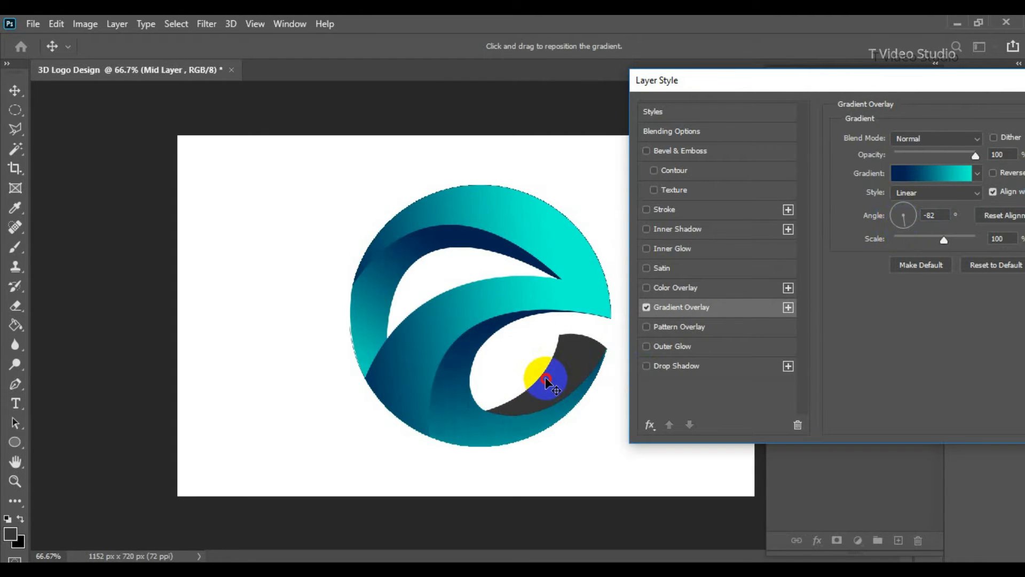
drag(901, 73, 721, 93)
click(952, 134)
- Add a Gradient Overlay layer style to Layer 2
click(586, 362)
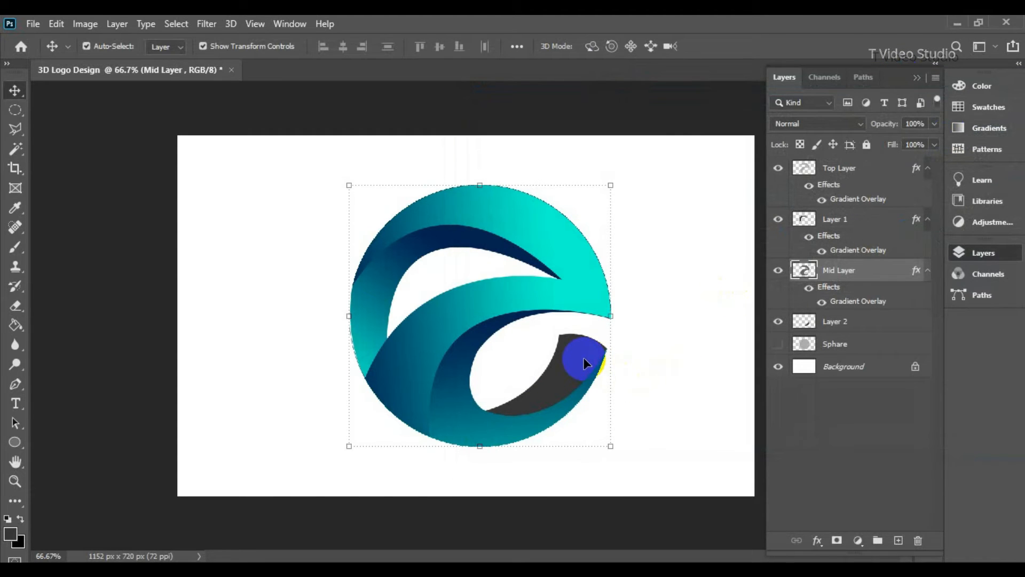
click(843, 323)
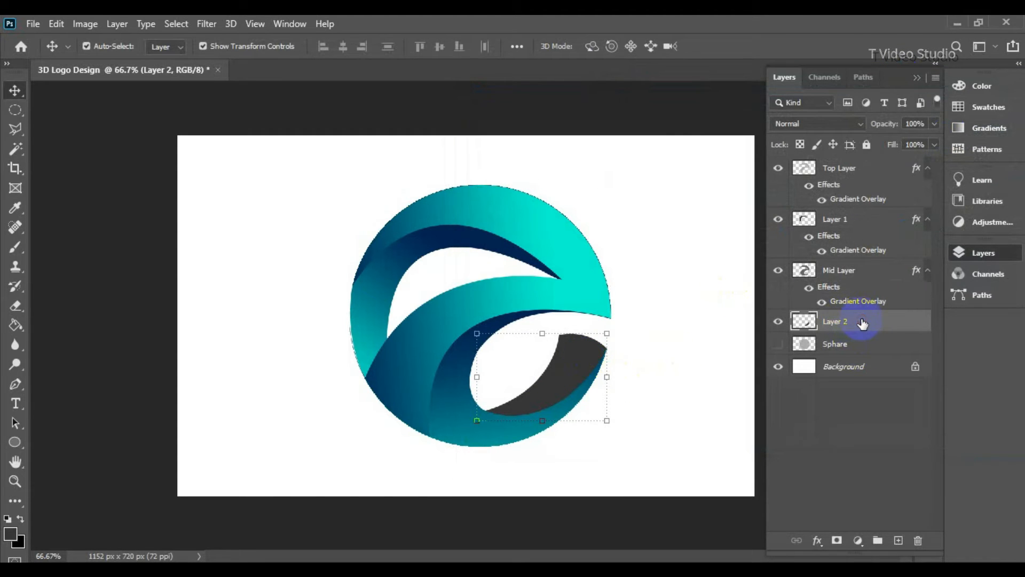
double_click(862, 322)
drag(542, 96, 714, 47)
drag(799, 48, 788, 47)
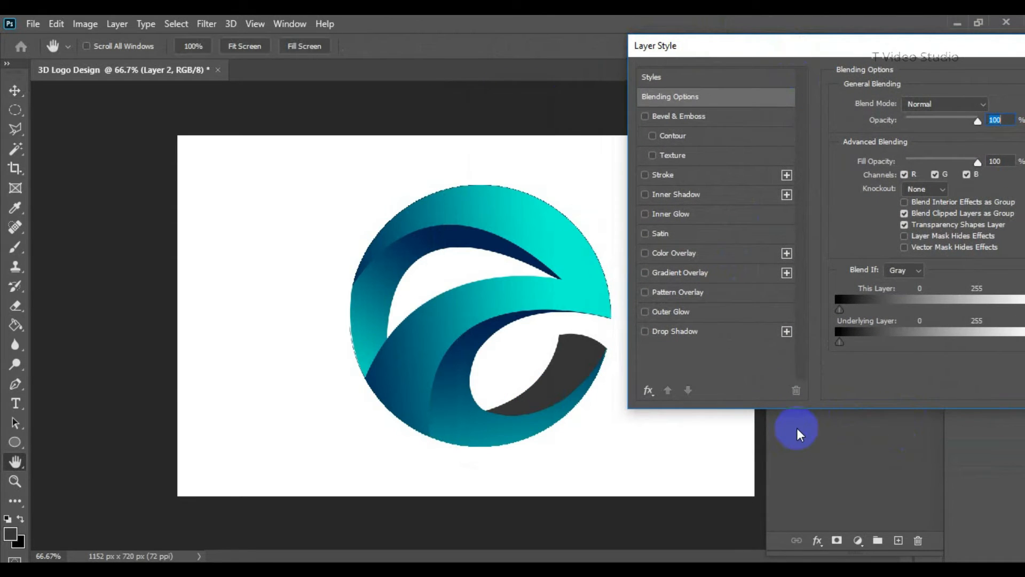
click(694, 272)
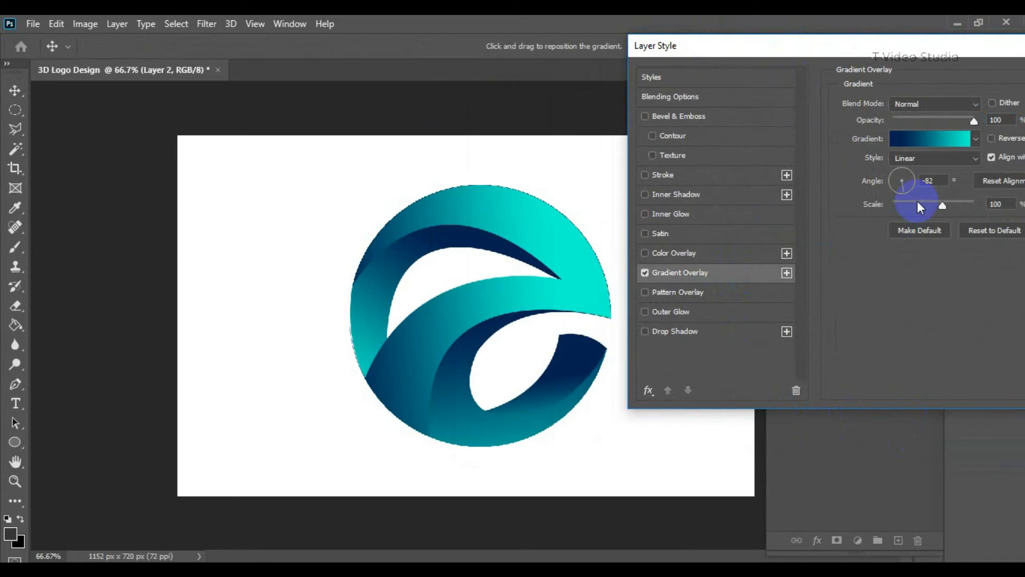
- Move the turquoise stop of Layer 2's gradient inward, add a dark blue stop at 100%, and add another dark blue stop at 82%
click(938, 140)
drag(385, 103, 262, 106)
drag(379, 380, 274, 375)
click(379, 376)
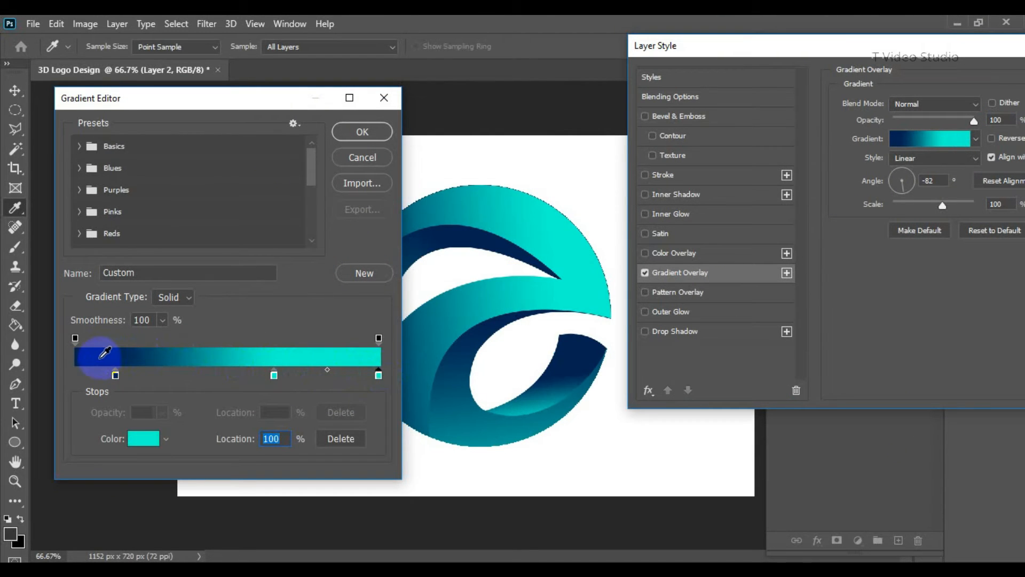
click(101, 356)
click(325, 372)
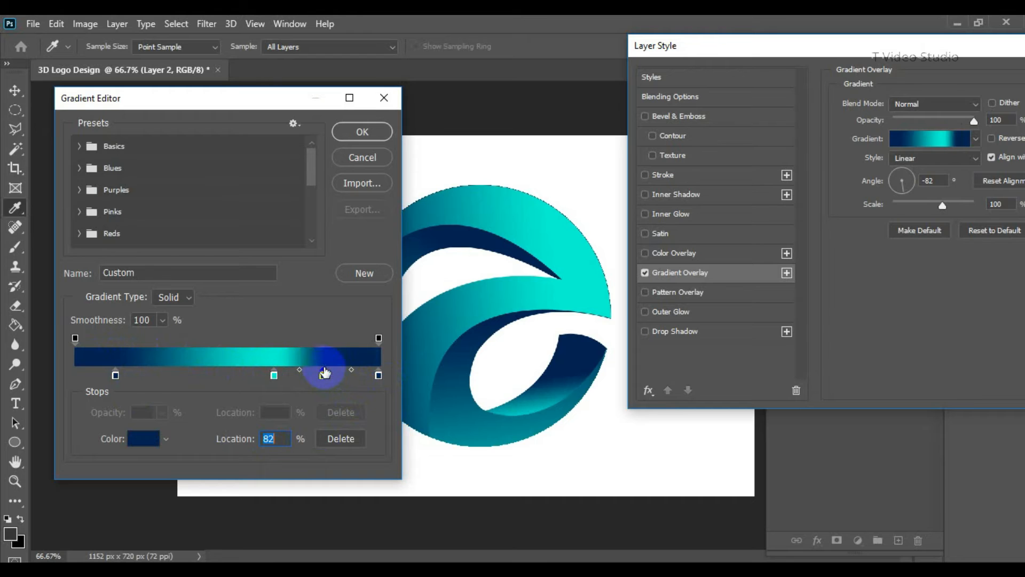
- Recolor the gradient's end stop at 100% turquoise and shift the inner turquoise and dark blue stops toward the start
drag(330, 383, 234, 375)
click(380, 374)
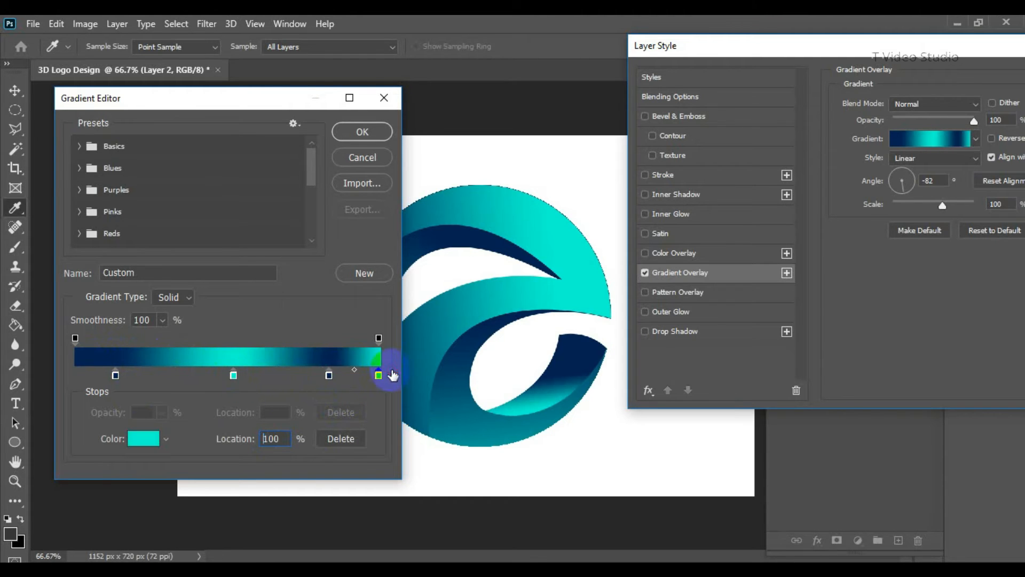
drag(330, 380, 301, 374)
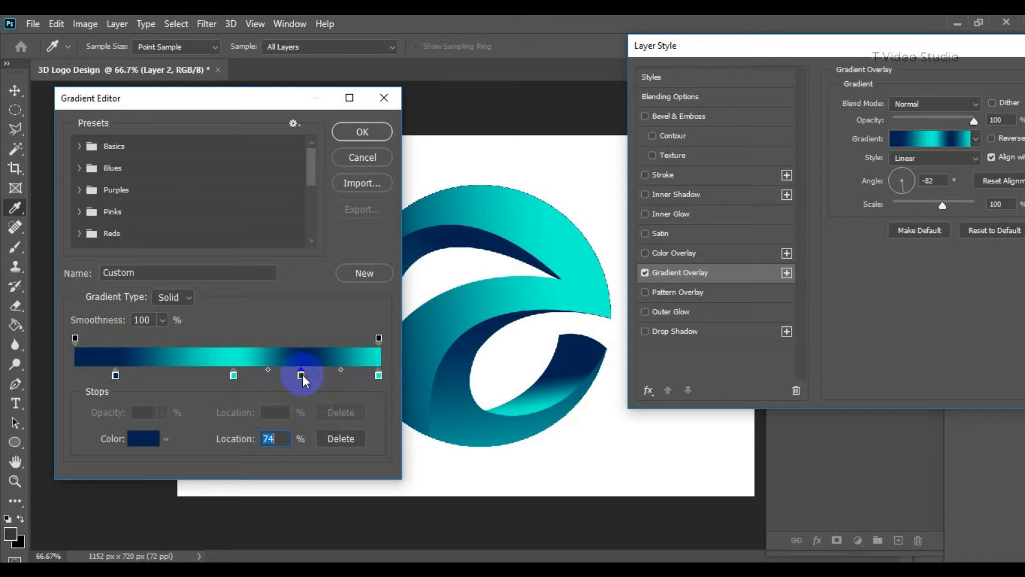
drag(234, 376, 206, 376)
drag(299, 374, 271, 375)
- Add a turquoise stop at 0% and rearrange the inner stops, with turquoise at 63% and the first dark blue at 25%
click(74, 375)
click(194, 347)
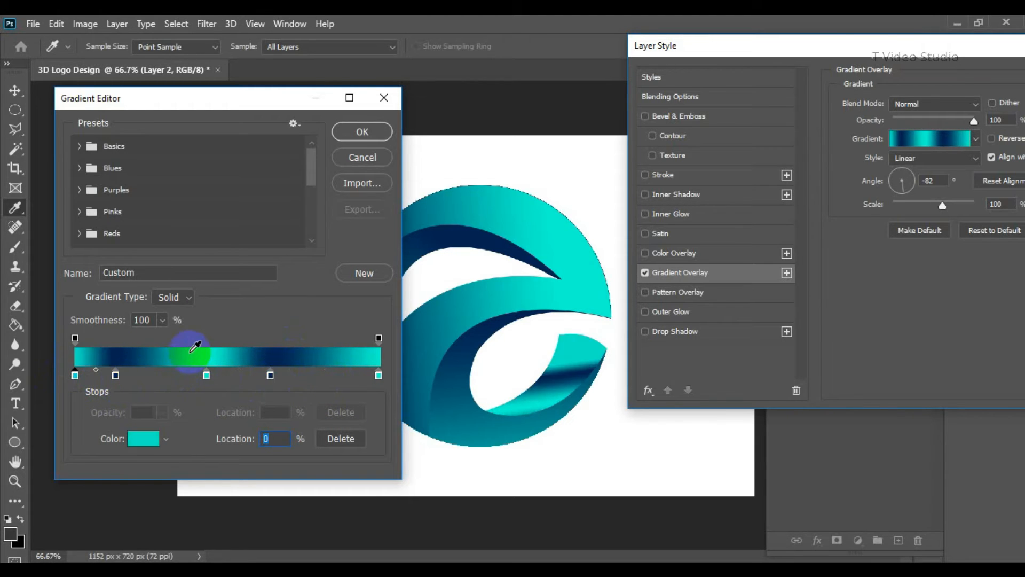
drag(118, 378, 334, 376)
drag(245, 374, 267, 375)
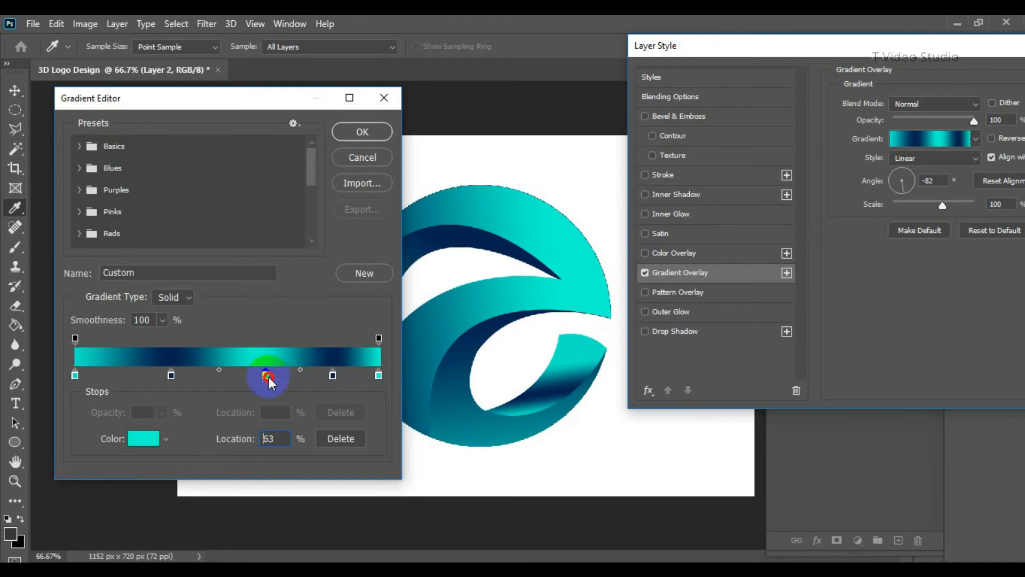
drag(171, 375, 150, 375)
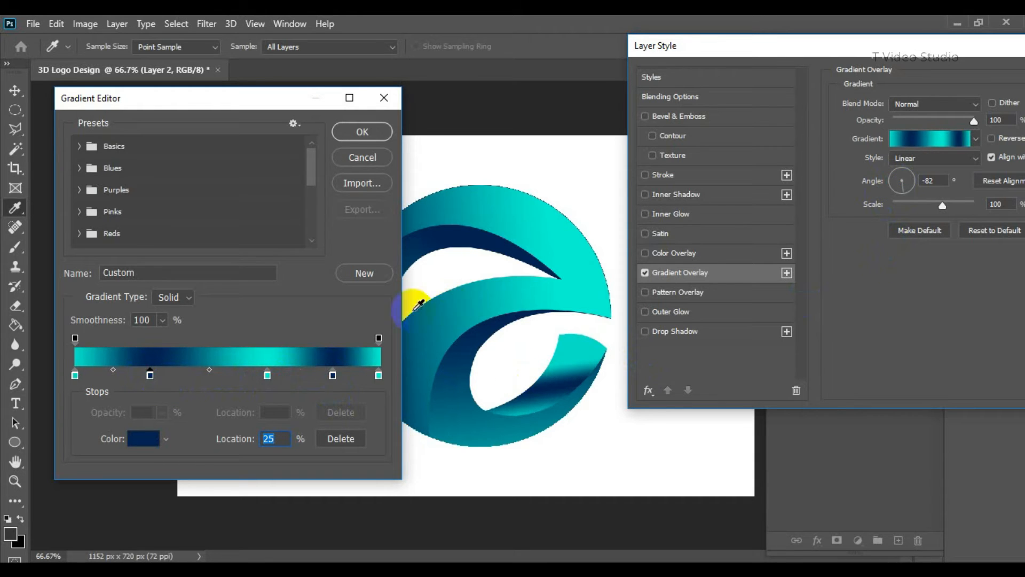
- Accept the edited gradient, set Layer 2's overlay angle to -100°, and reposition the gradient on the shape
click(362, 131)
drag(901, 185, 898, 183)
drag(593, 345, 575, 347)
- Remove the second dark blue stop and the inner turquoise stop, set the remaining dark blue stop to 50%, and accept the gradient
click(921, 140)
drag(332, 375, 304, 405)
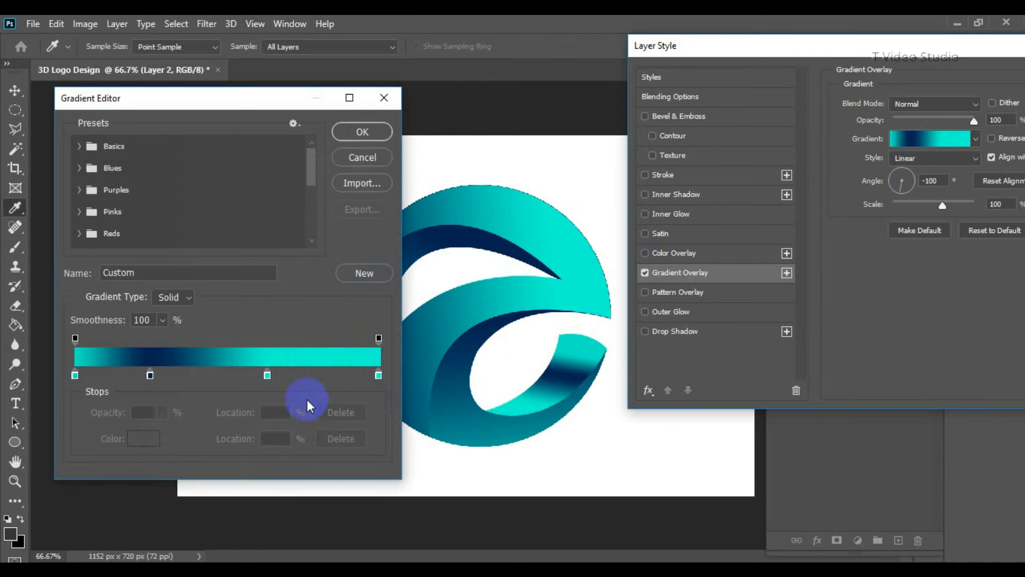
drag(267, 374, 316, 380)
drag(150, 376, 226, 378)
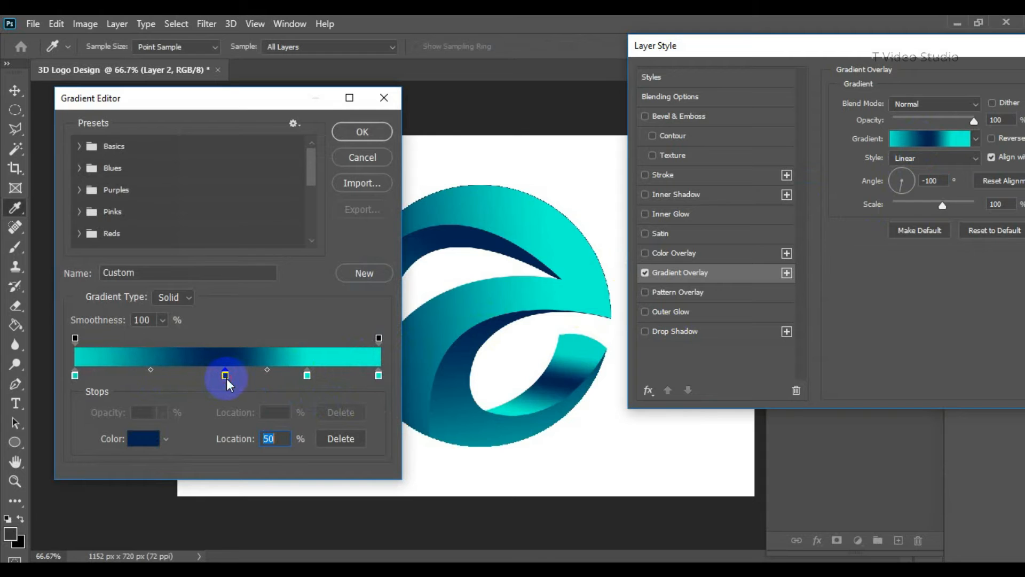
drag(308, 379, 366, 404)
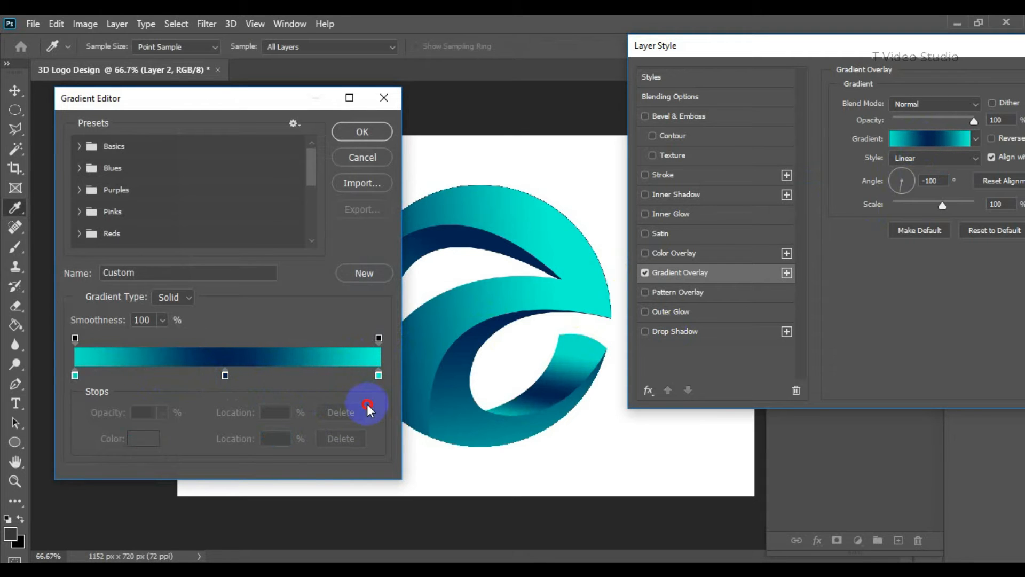
click(362, 157)
- Reposition the turquoise and dark blue gradient on Layer 2's shape and apply the layer style
drag(572, 327, 577, 361)
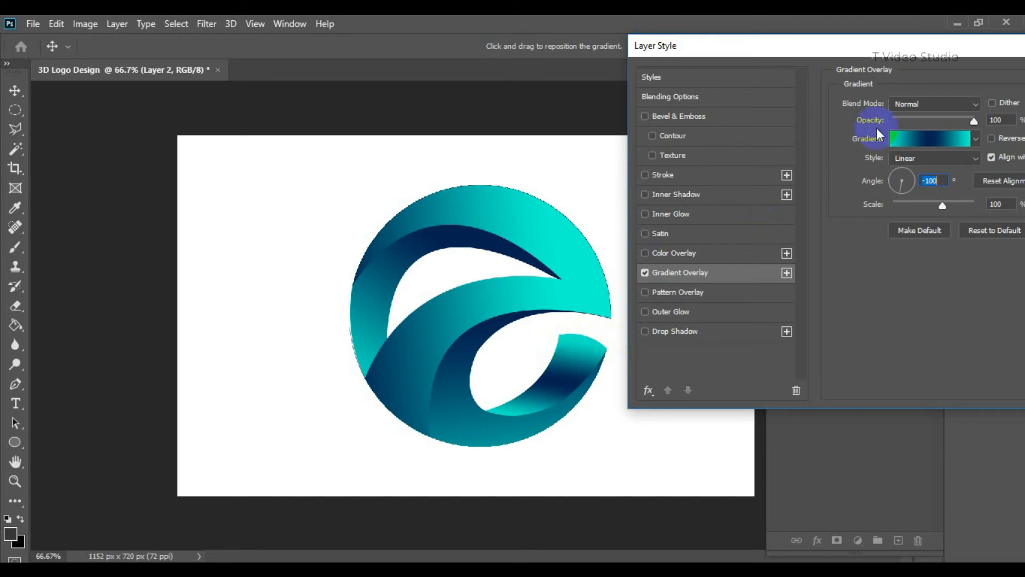
drag(940, 51, 731, 99)
click(937, 127)
- Save the document as 3D Logo Design.psd
ctrl+click(590, 327)
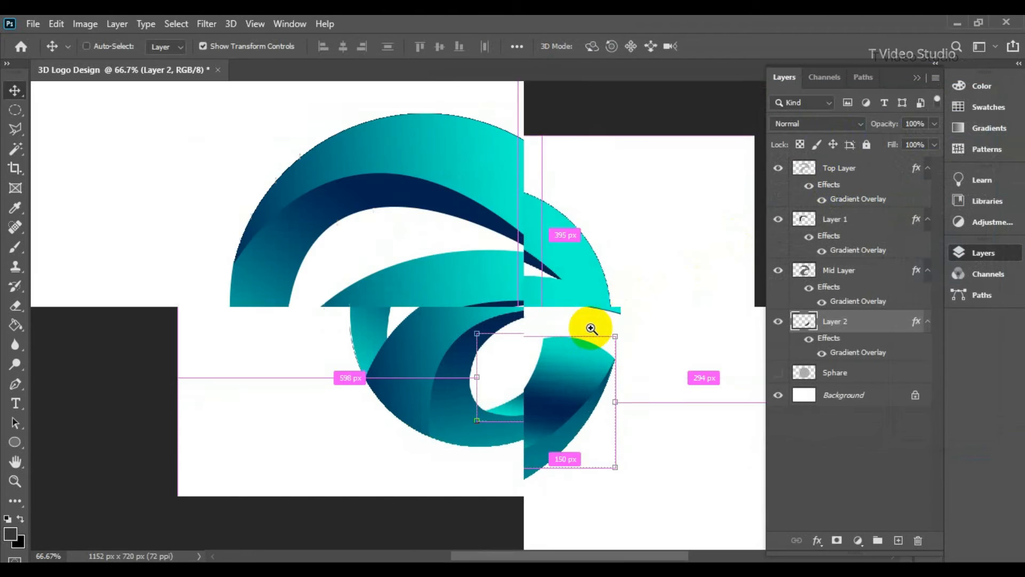
ctrl+click(590, 328)
ctrl+alt+click(543, 302)
ctrl+alt+click(543, 302)
ctrl+click(608, 298)
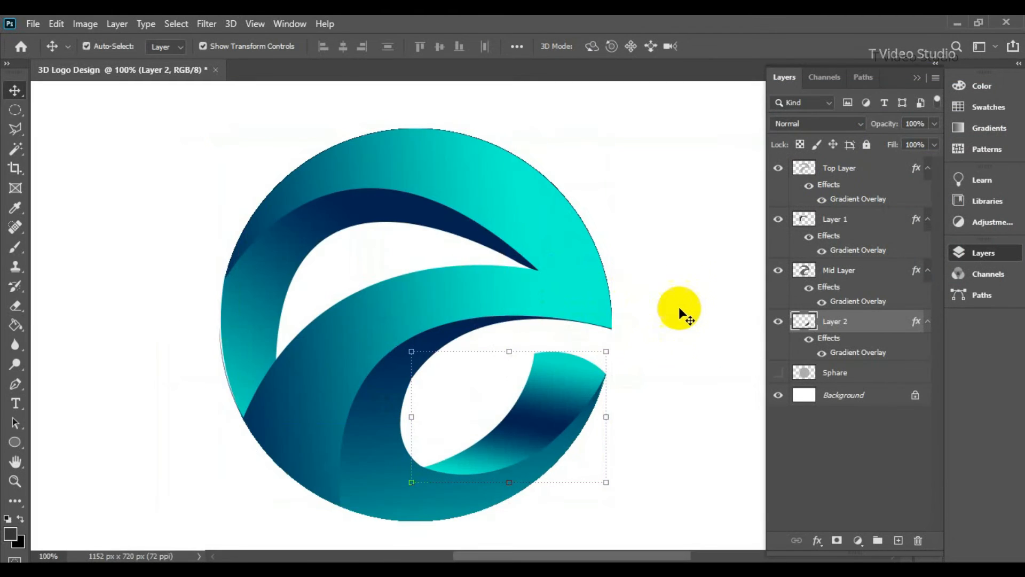
click(678, 306)
key(ctrl+s)
- Show the Sphare layer and scale its gray circle down about its center to 76.05%
click(778, 372)
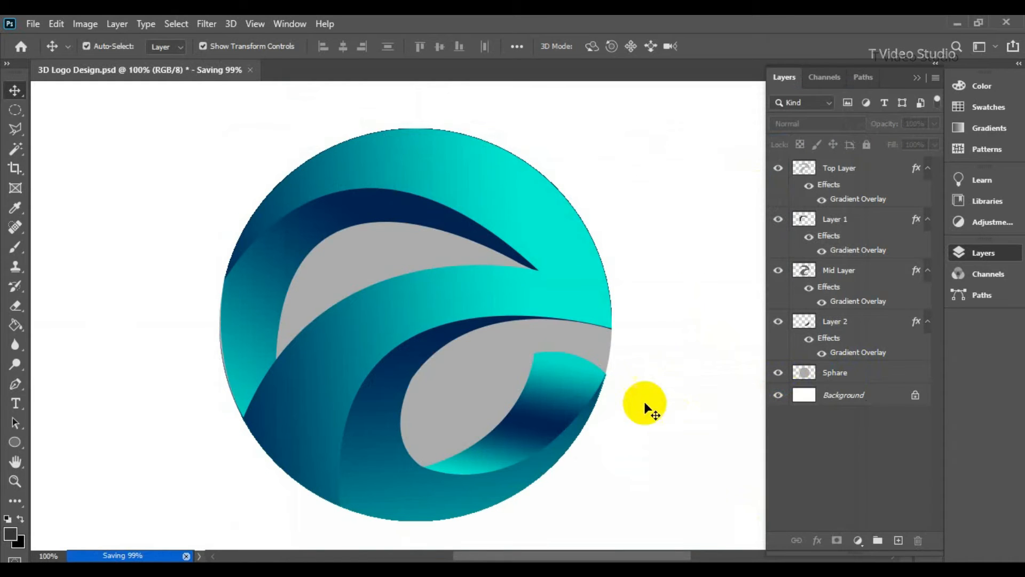
click(504, 358)
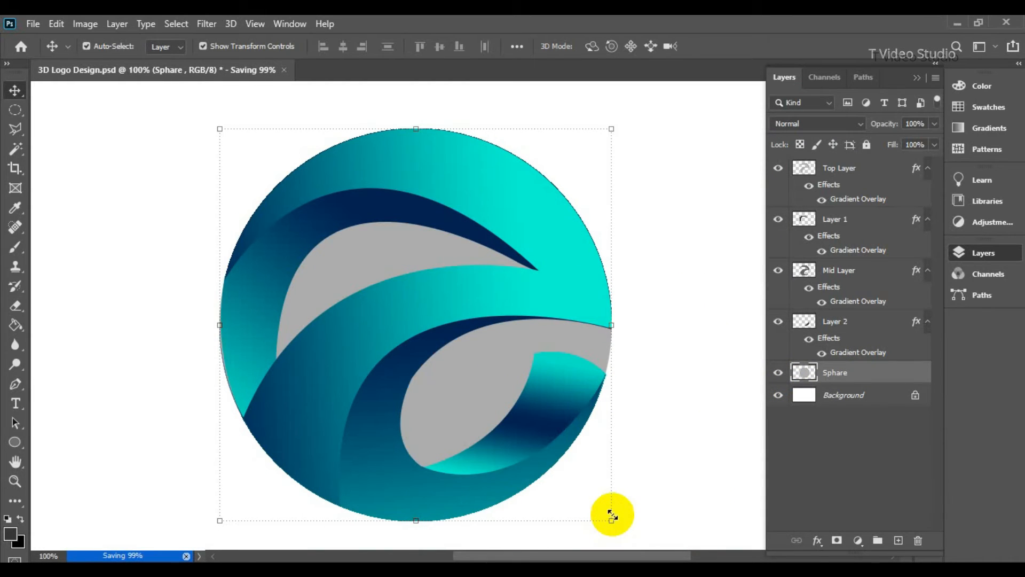
drag(612, 518, 547, 490)
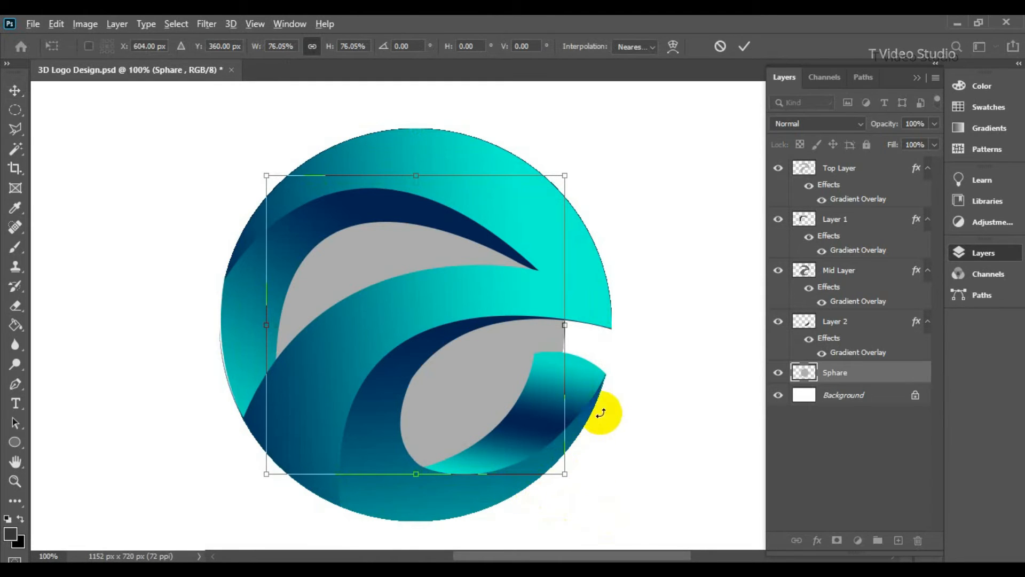
key(Return)
- Commit the circle's scaling and move Layer 2 beneath the Sphare layer in the stack
click(591, 383)
click(833, 327)
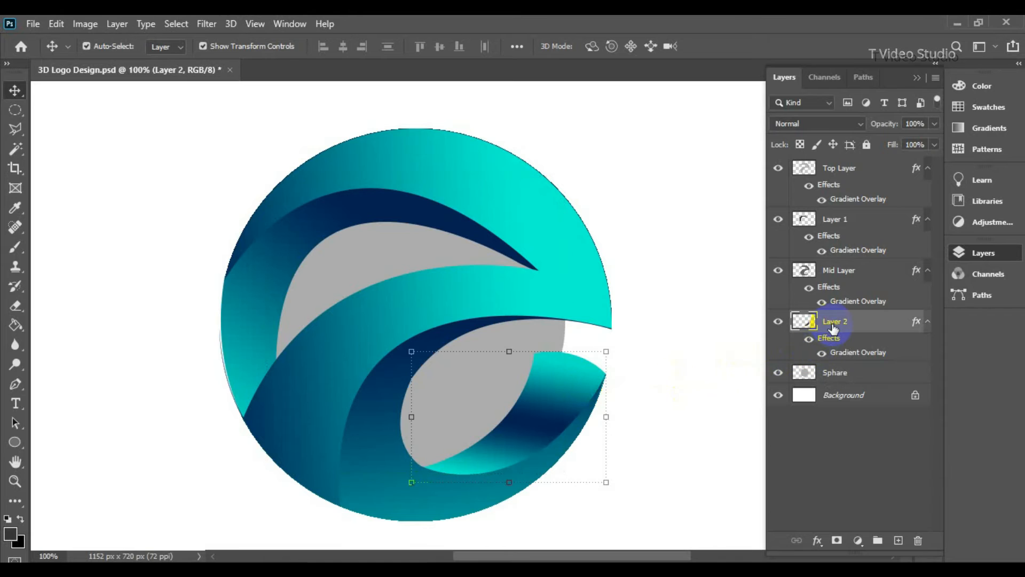
drag(833, 327, 838, 382)
- Add a Gradient Overlay to the Sphare layer and load the Gray_14 preset from the Grays group
click(889, 323)
key(g)
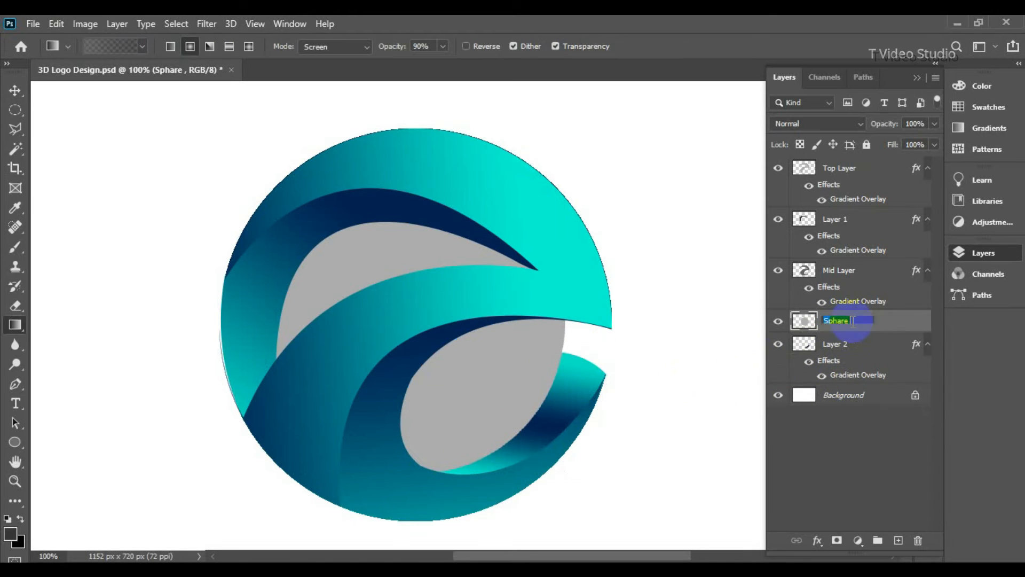
double_click(892, 323)
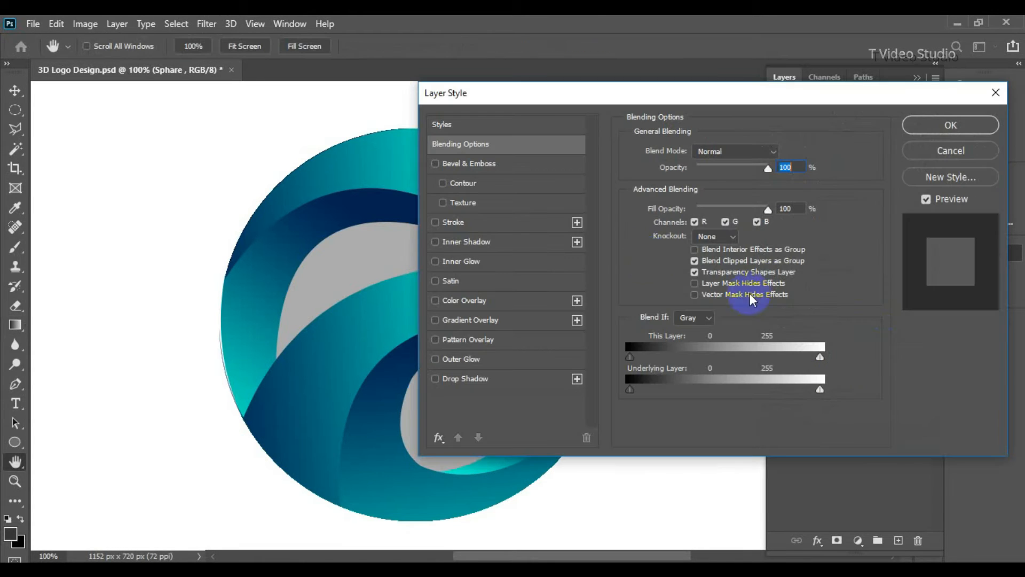
click(461, 320)
click(719, 187)
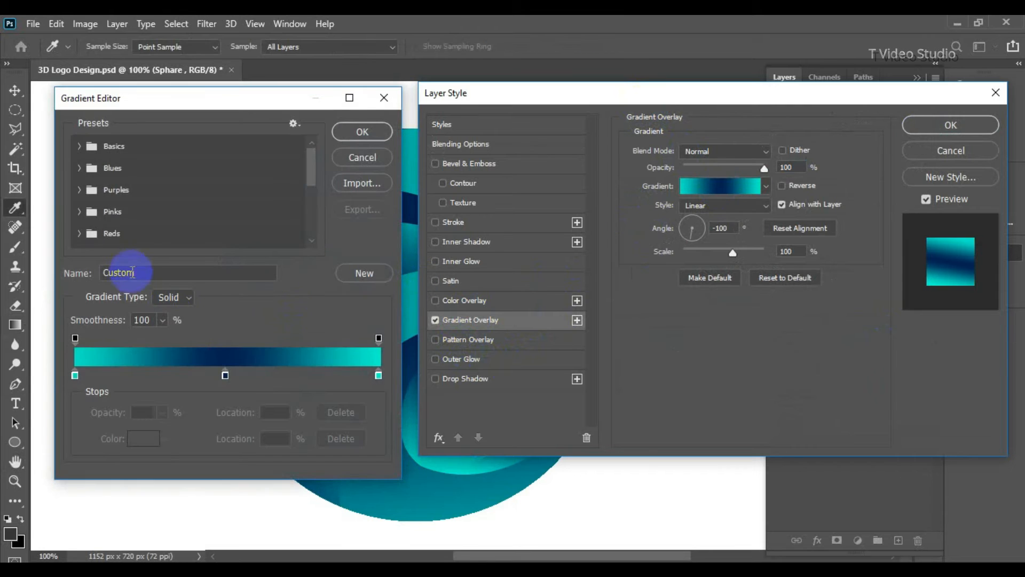
scroll(152, 190, down, 4)
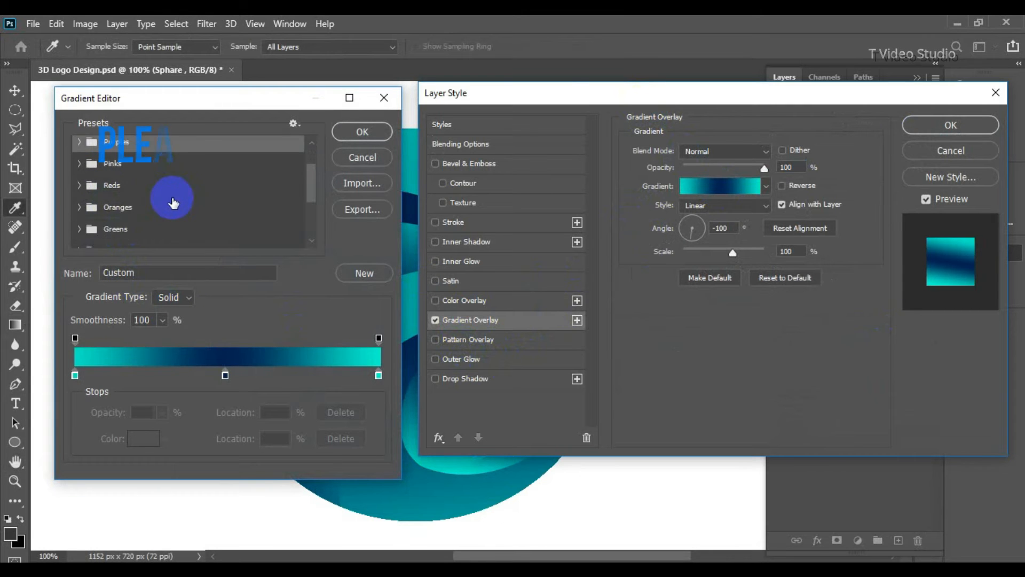
click(79, 218)
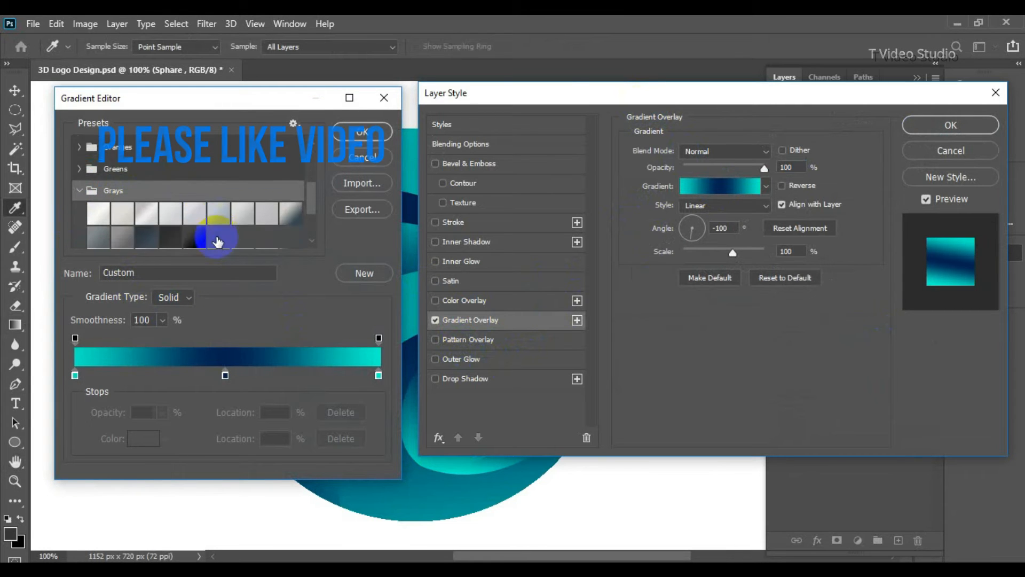
click(194, 214)
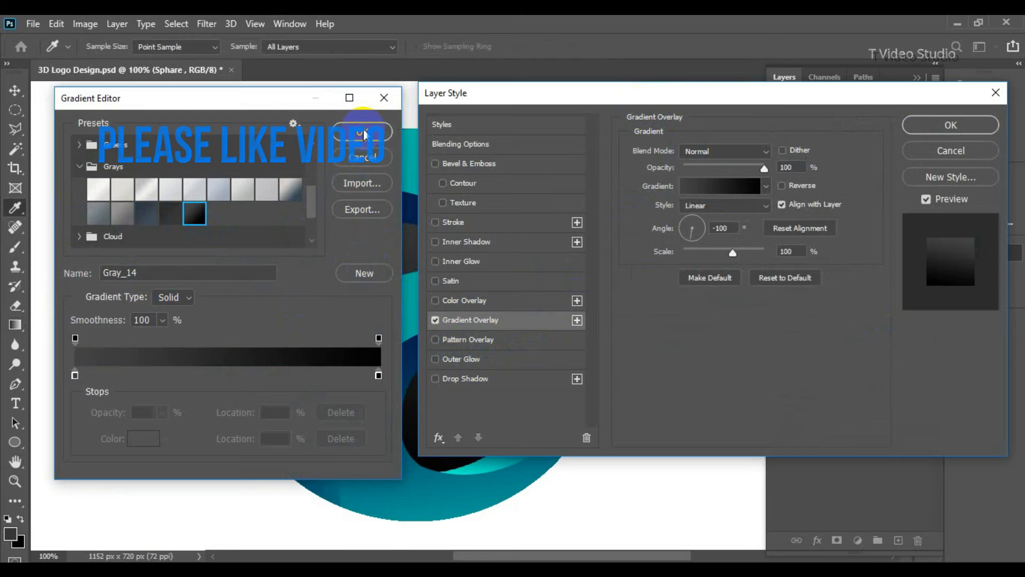
- Recolor the overlay gradient's starting stop black
drag(258, 101, 730, 123)
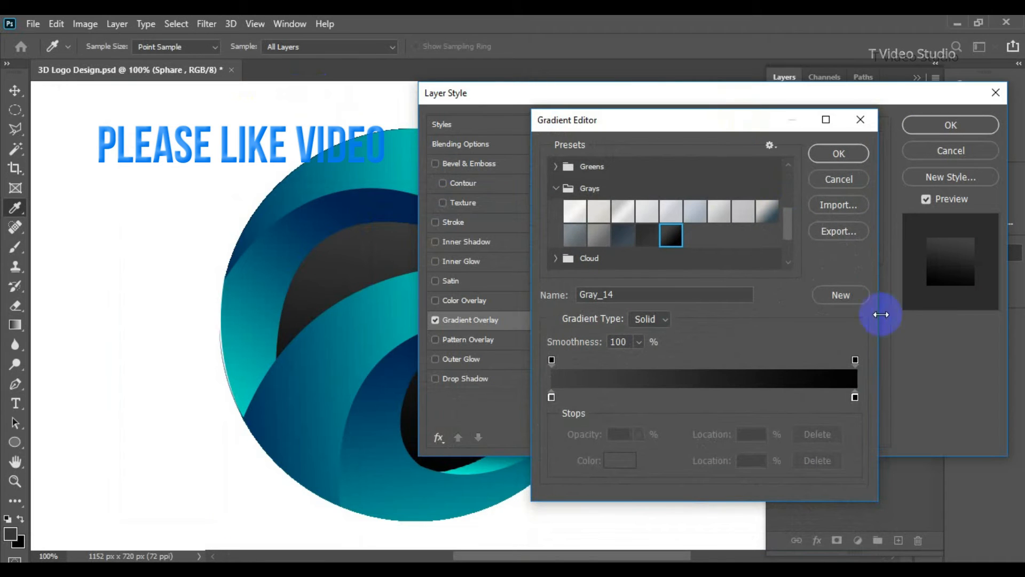
click(551, 396)
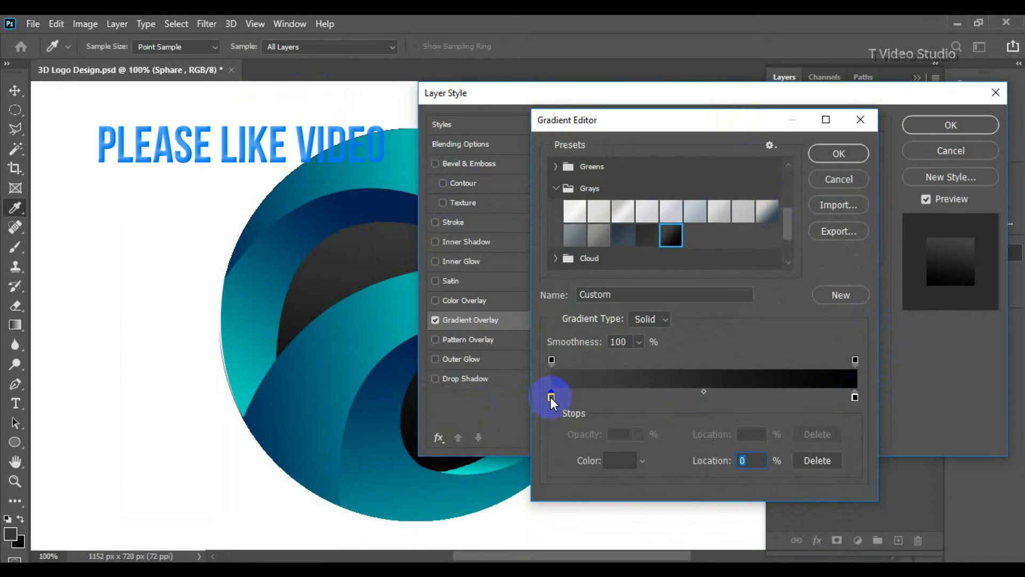
double_click(550, 396)
drag(710, 188, 629, 77)
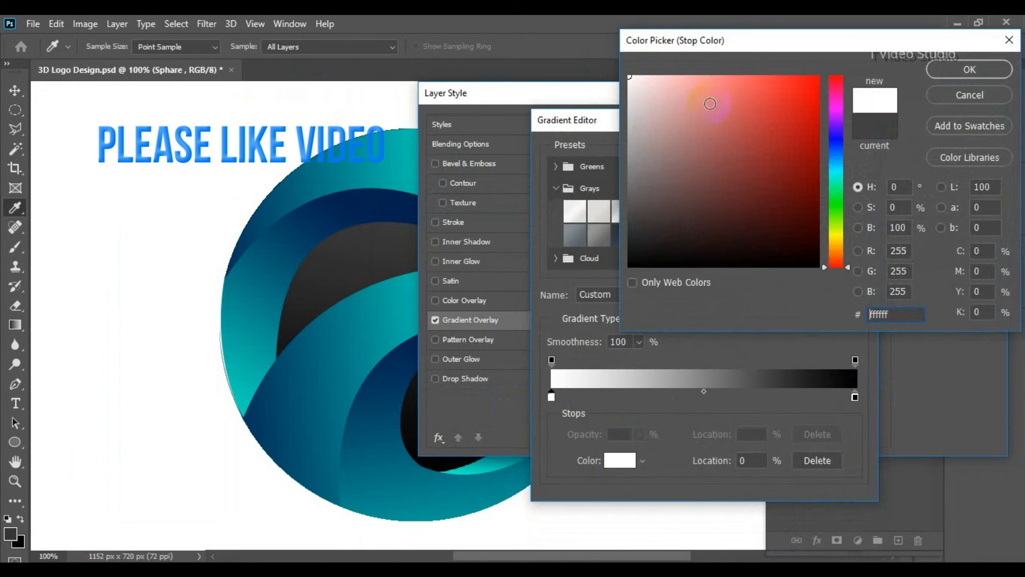
click(706, 267)
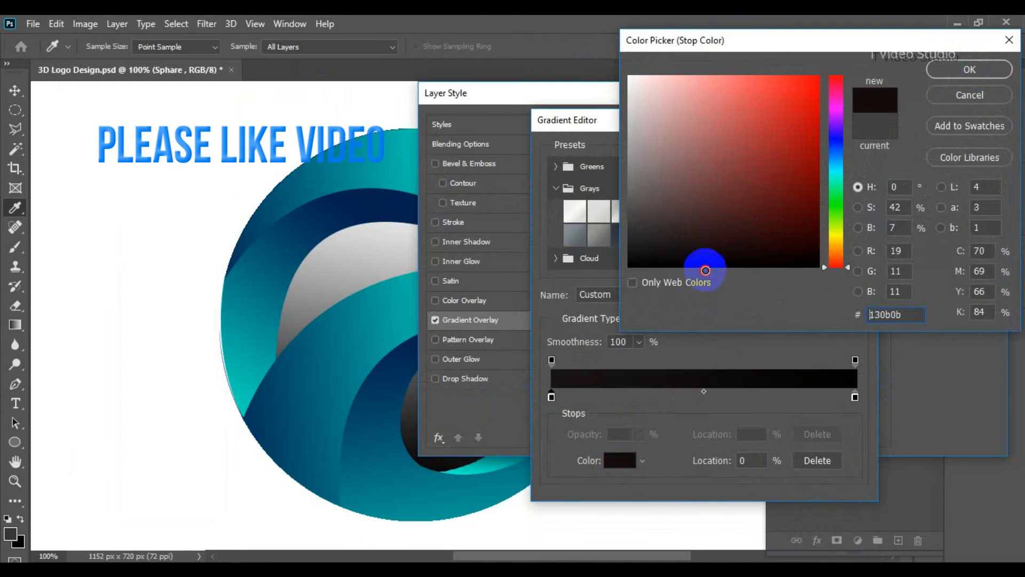
click(961, 65)
- Recolor the gradient's end stop white, move it to 76%, and accept the gradient
click(856, 398)
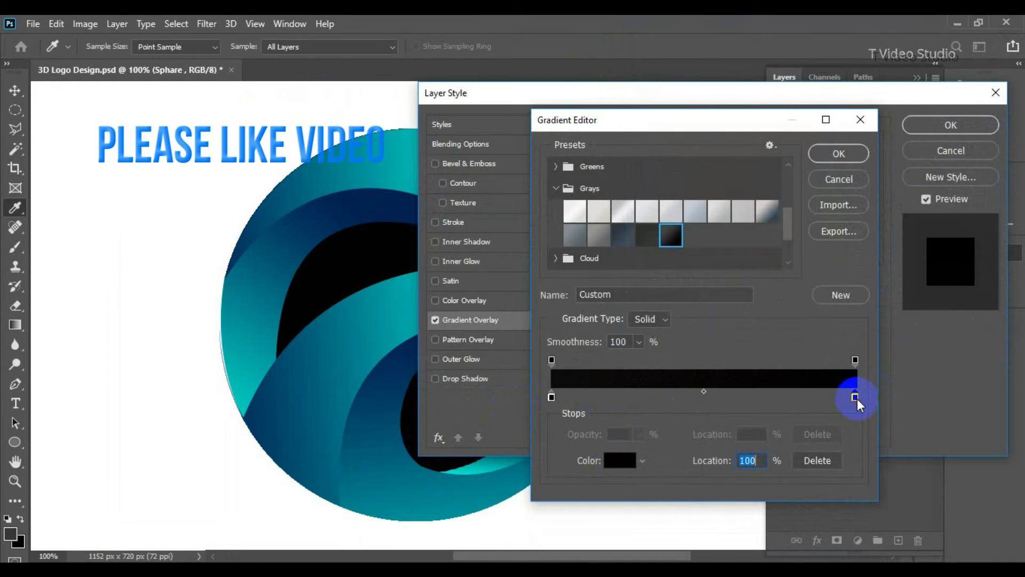
click(619, 460)
click(630, 77)
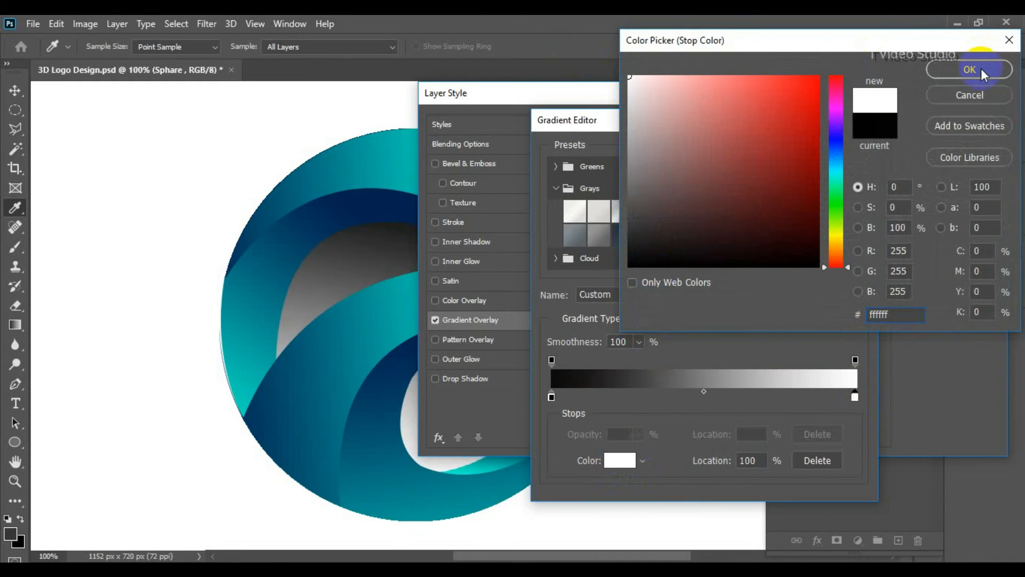
click(969, 68)
click(842, 395)
drag(832, 403, 783, 400)
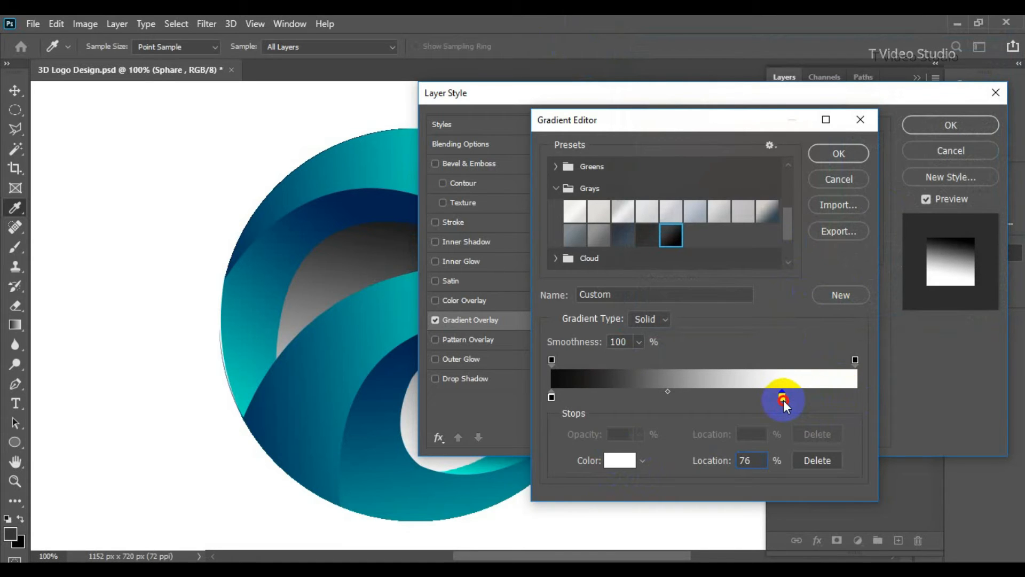
click(848, 152)
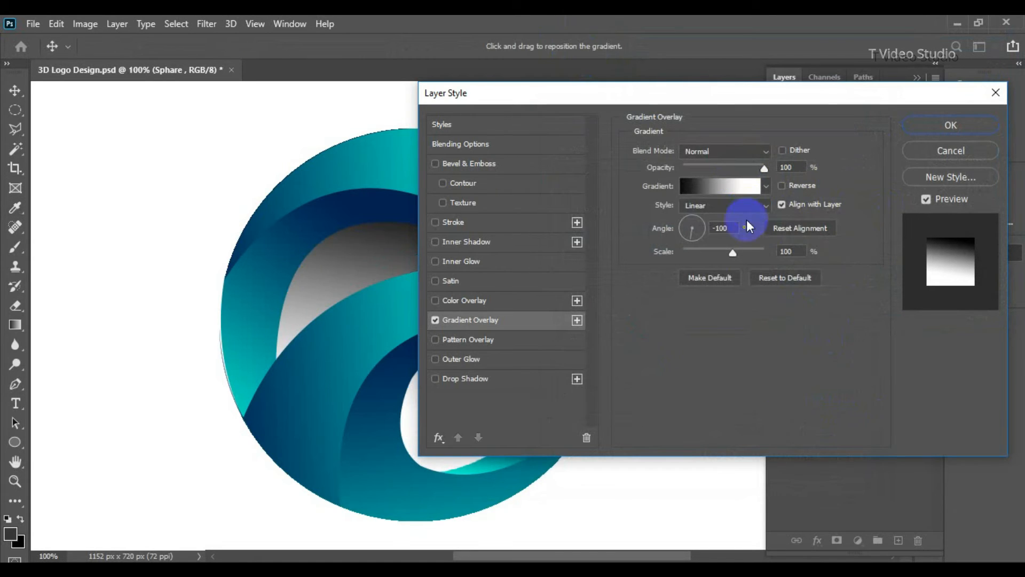
- Switch the Gradient Overlay style to Radial and move the gradient's white stop to 100%
click(726, 205)
click(710, 232)
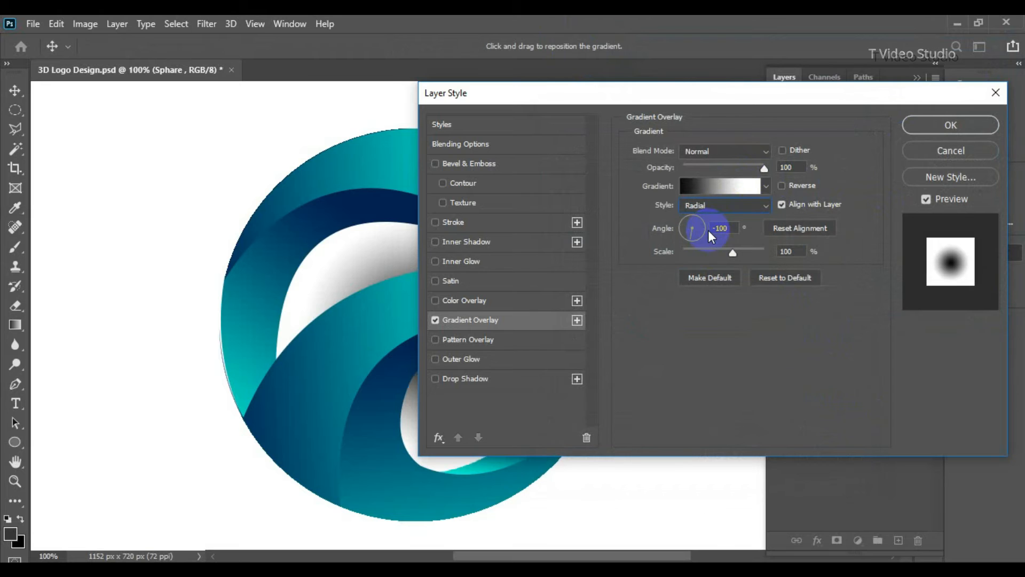
click(710, 186)
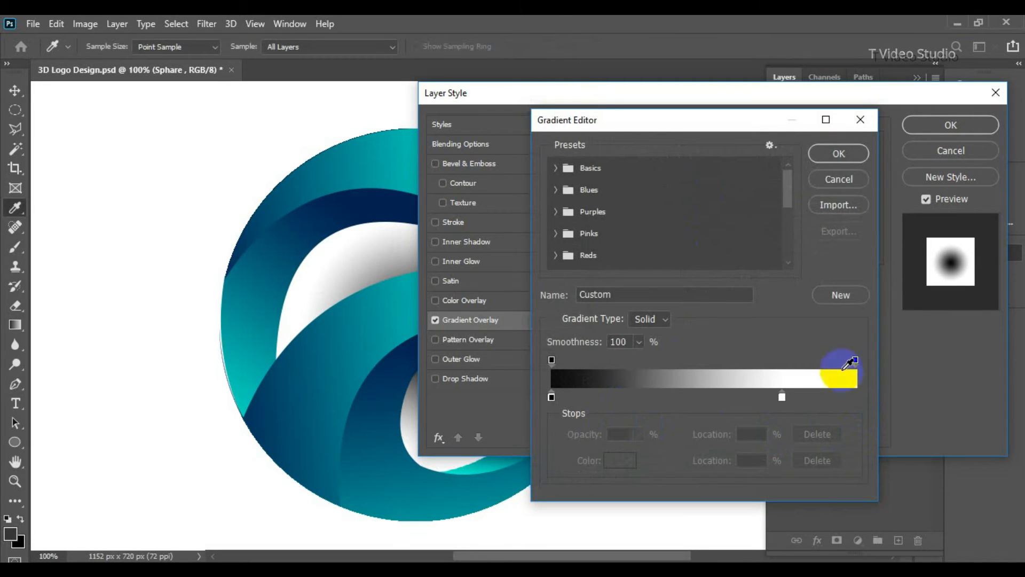
drag(782, 395, 855, 398)
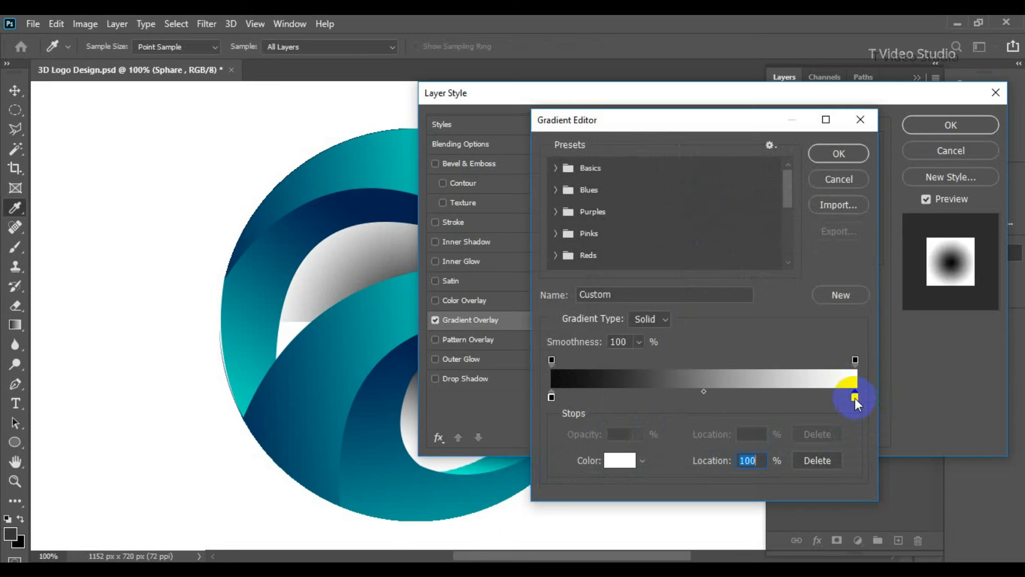
- Recolor the gradient's end stop black and its starting stop white (ffffff)
click(619, 460)
click(640, 260)
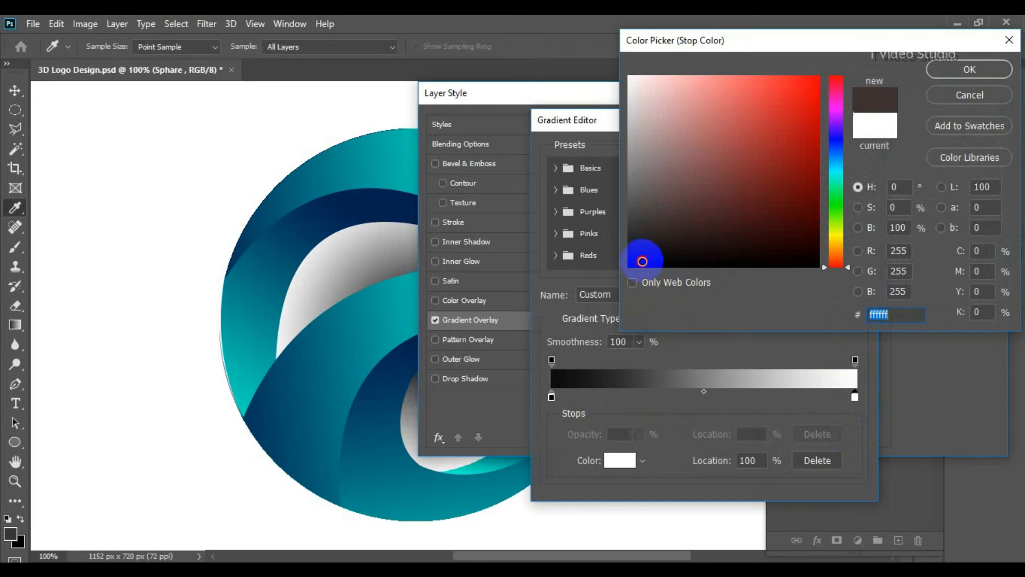
click(969, 70)
click(552, 396)
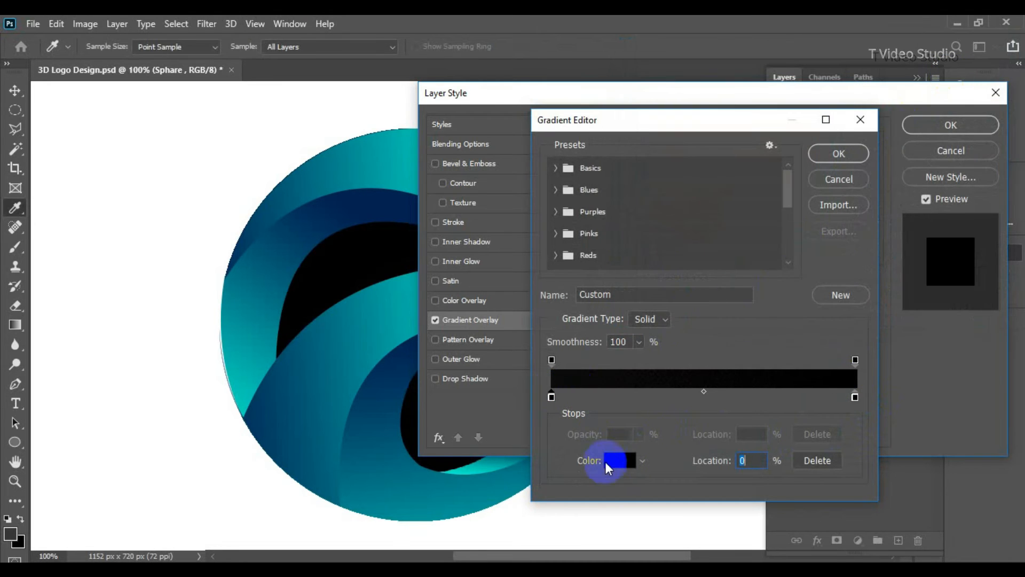
click(614, 461)
click(629, 77)
click(949, 65)
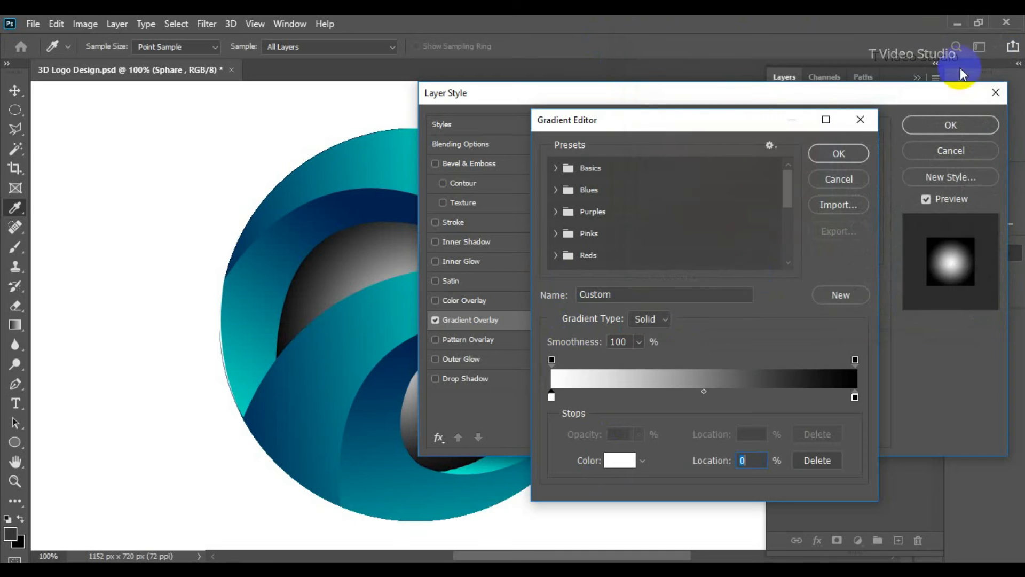
- Move the white stop to 20% and apply the radial gradient overlay to the Sphare layer
drag(552, 397, 613, 399)
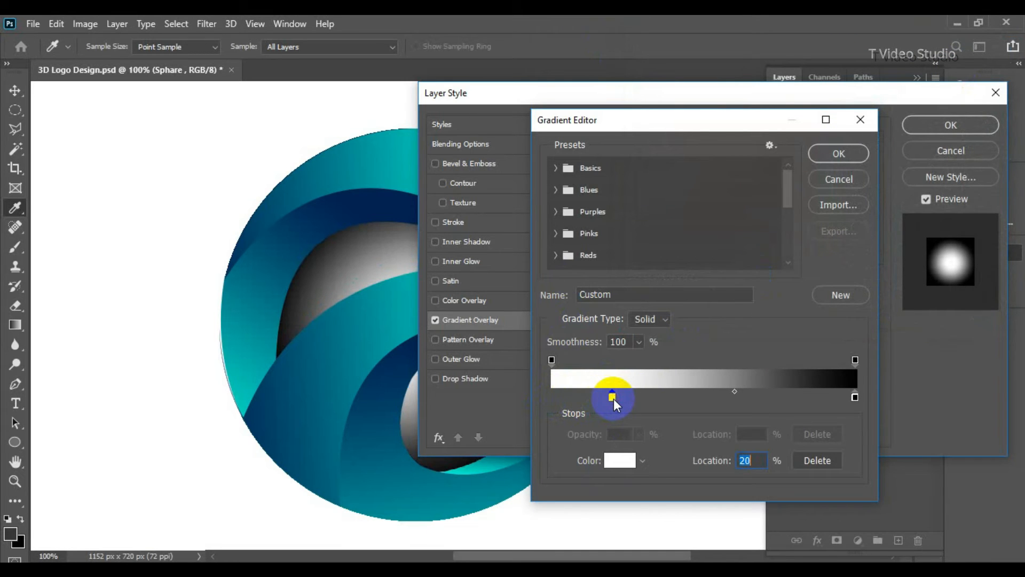
click(853, 159)
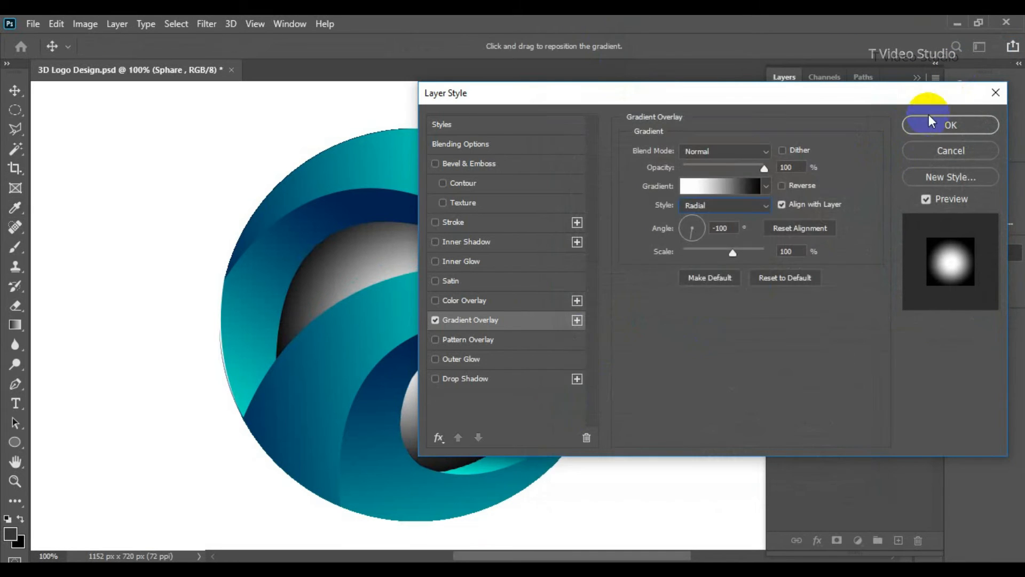
click(941, 121)
- Deselect the Sphare layer and save the document
key(v)
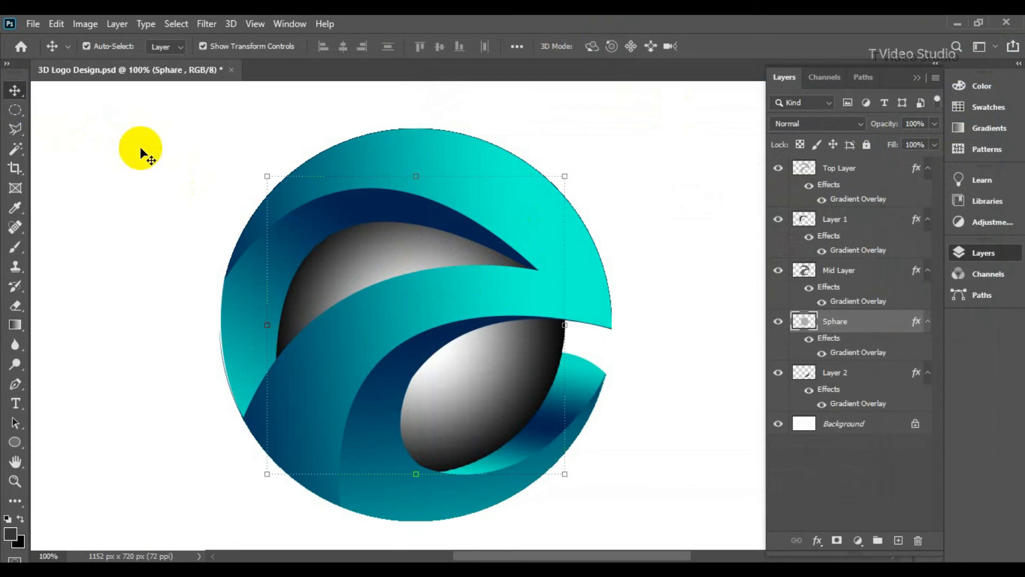
click(151, 183)
key(ctrl)
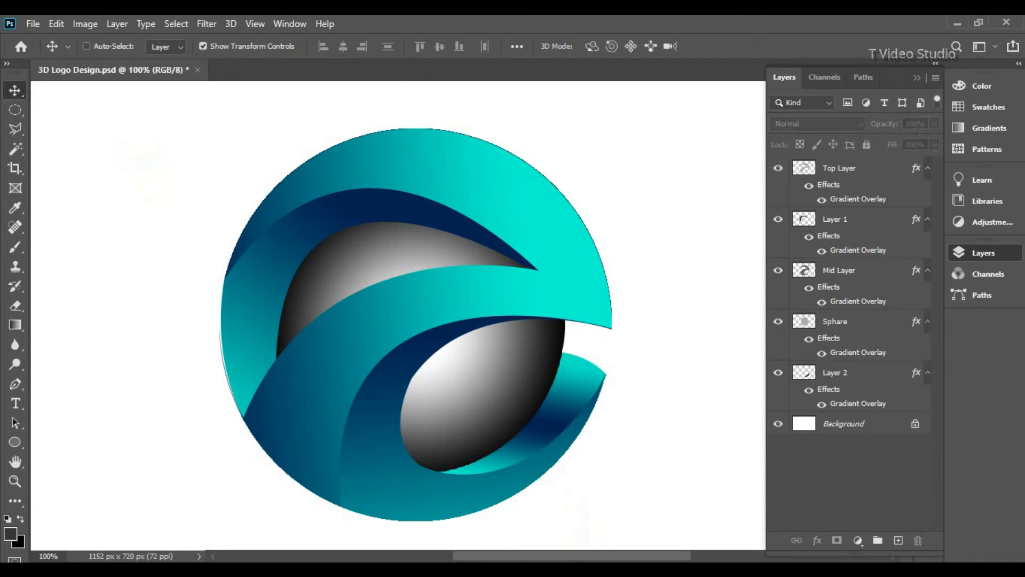
key(ctrl+s)
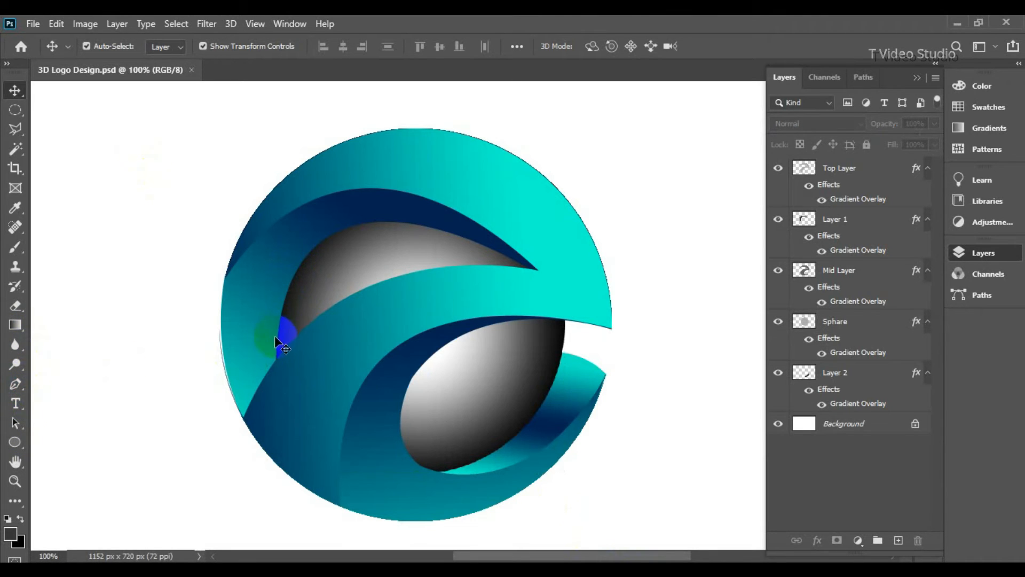
- Start a Pen path along the outer edge of the sphere's upper opening, from its lower end to the pointed tip
click(15, 383)
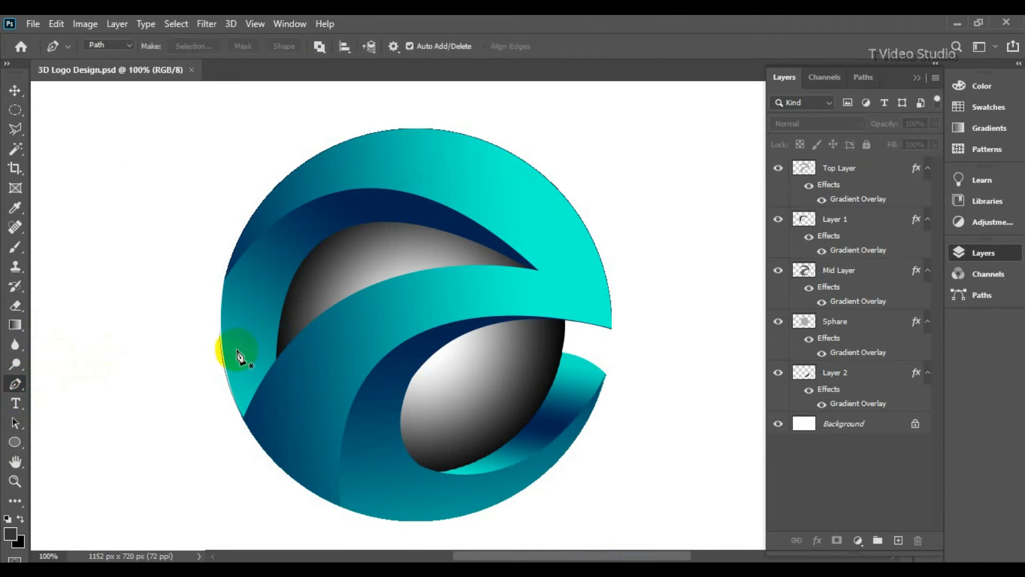
click(273, 326)
drag(401, 219, 518, 239)
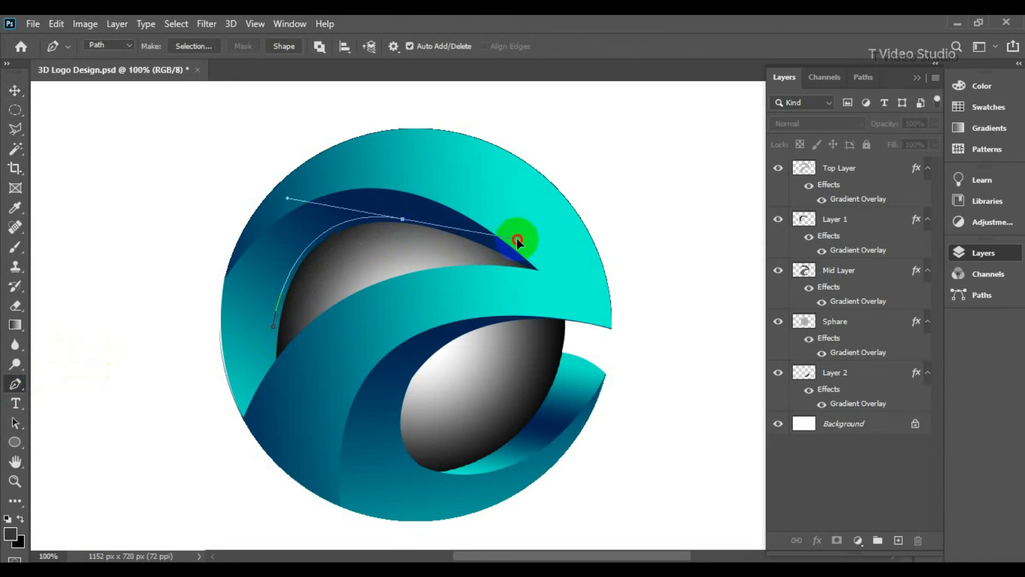
alt+click(404, 220)
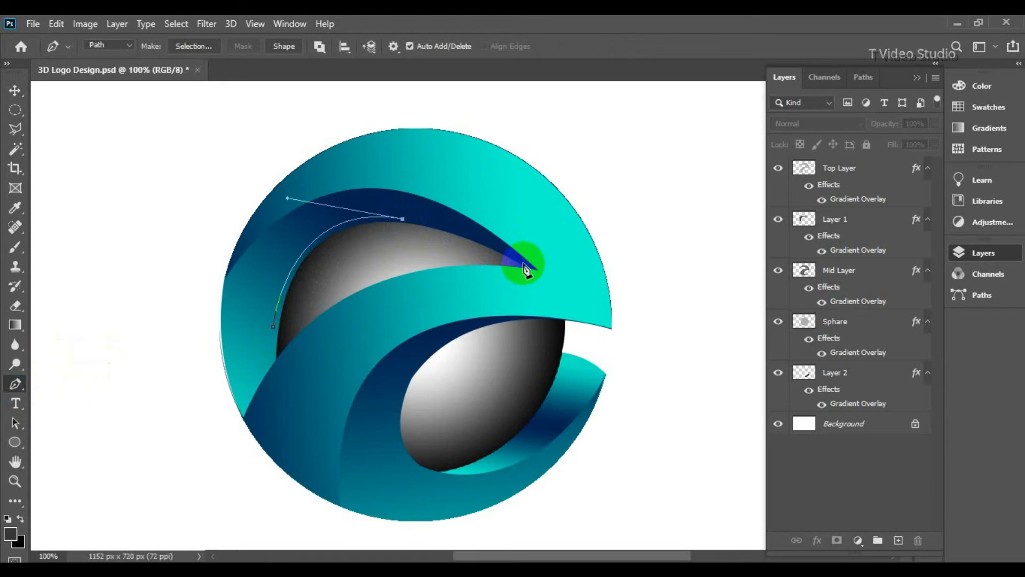
mouse_move(542, 283)
mouse_down()
mouse_move(555, 294)
mouse_move(526, 270)
mouse_up()
click(535, 273)
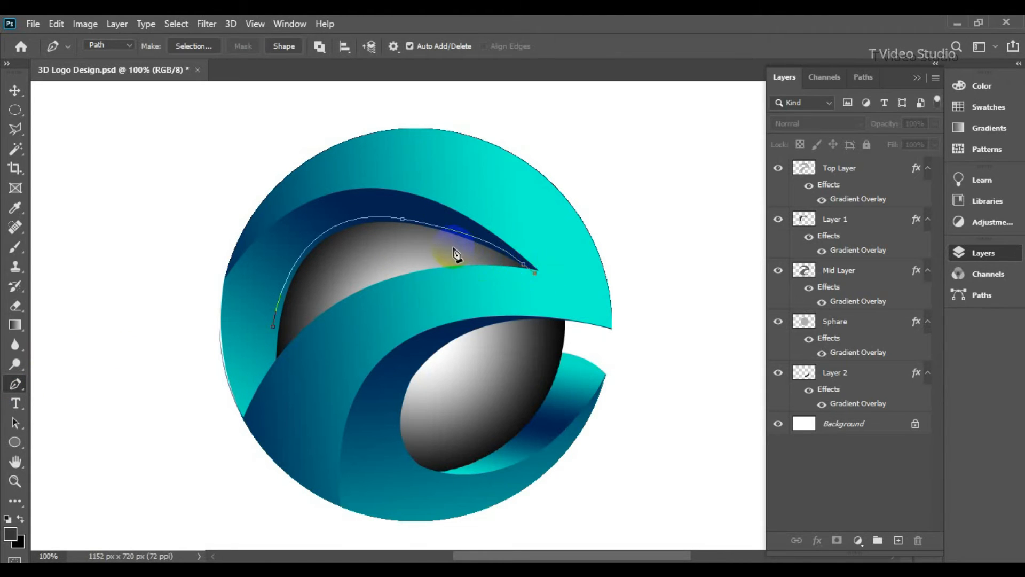
- Curve the path back just inside the sphere's edge and close it into a thin crescent
drag(351, 241, 315, 277)
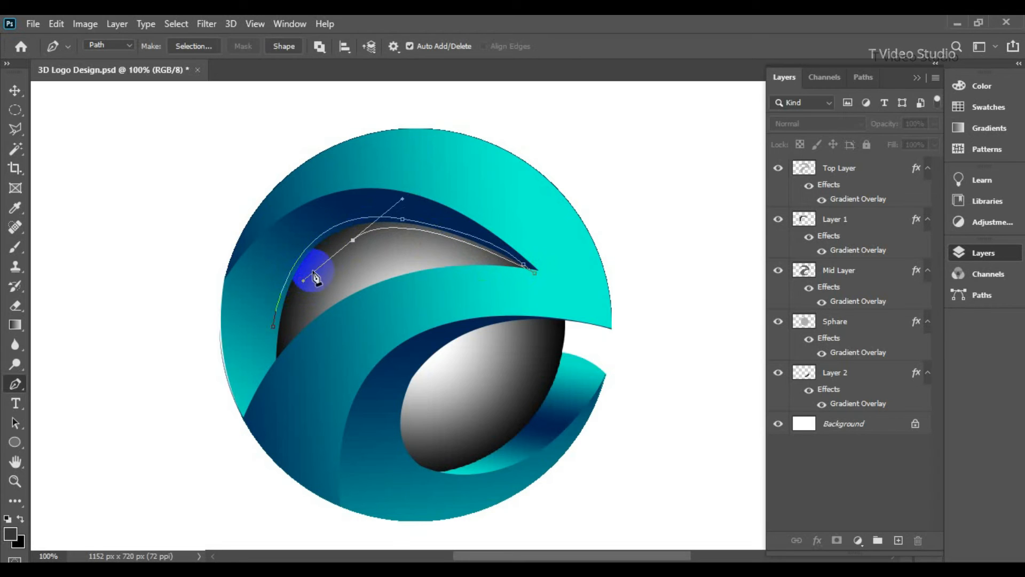
drag(342, 241, 338, 241)
alt+click(339, 241)
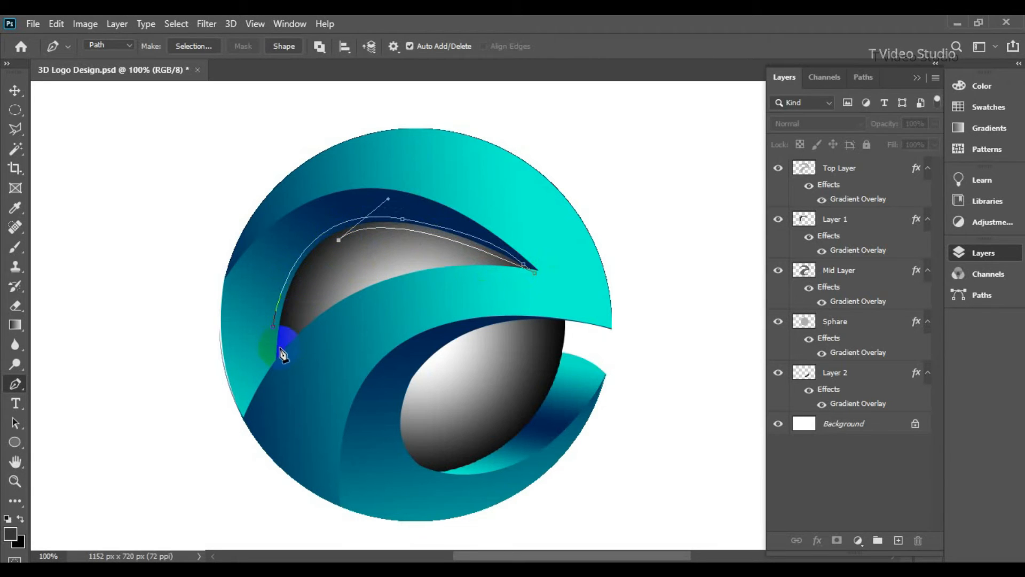
drag(283, 349, 273, 439)
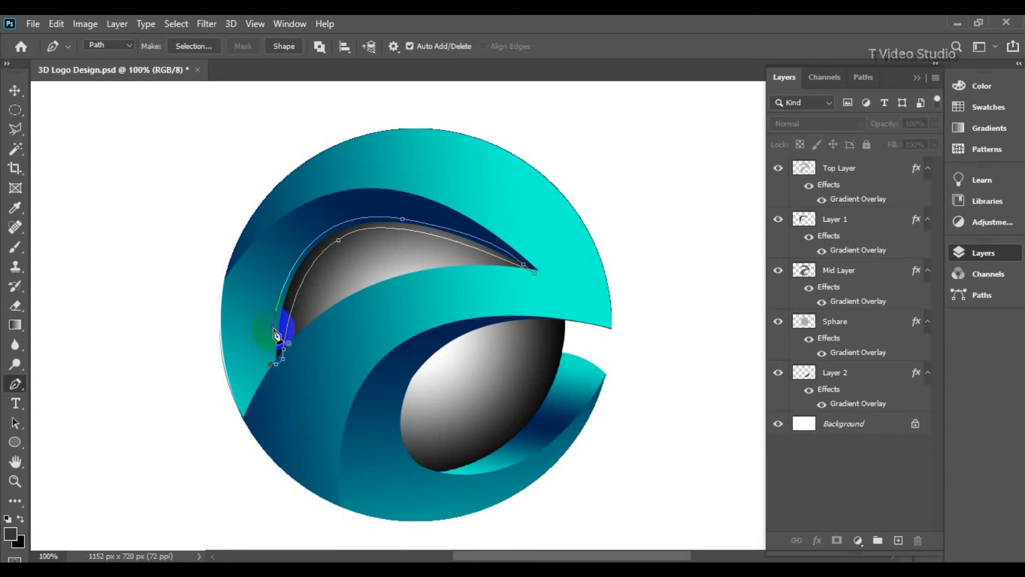
- Try to convert the crescent path along the upper opening into a selection with a 10-pixel feather radius
right_click(321, 252)
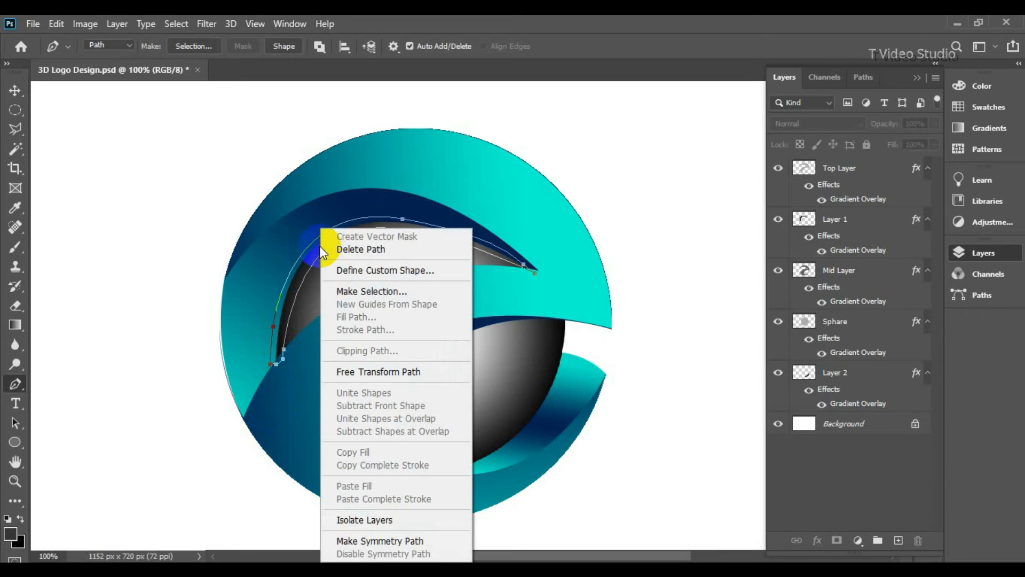
click(363, 289)
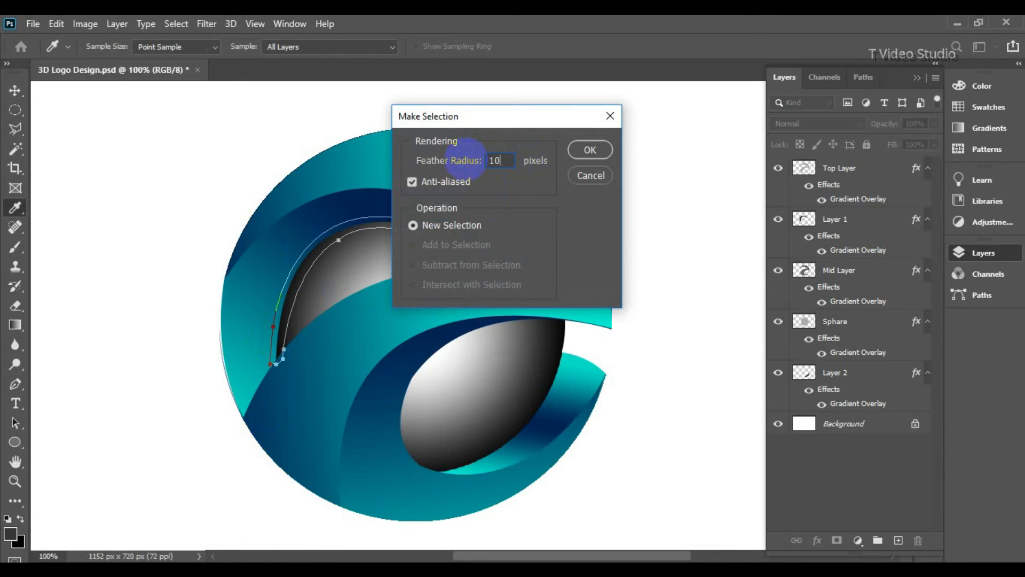
click(590, 150)
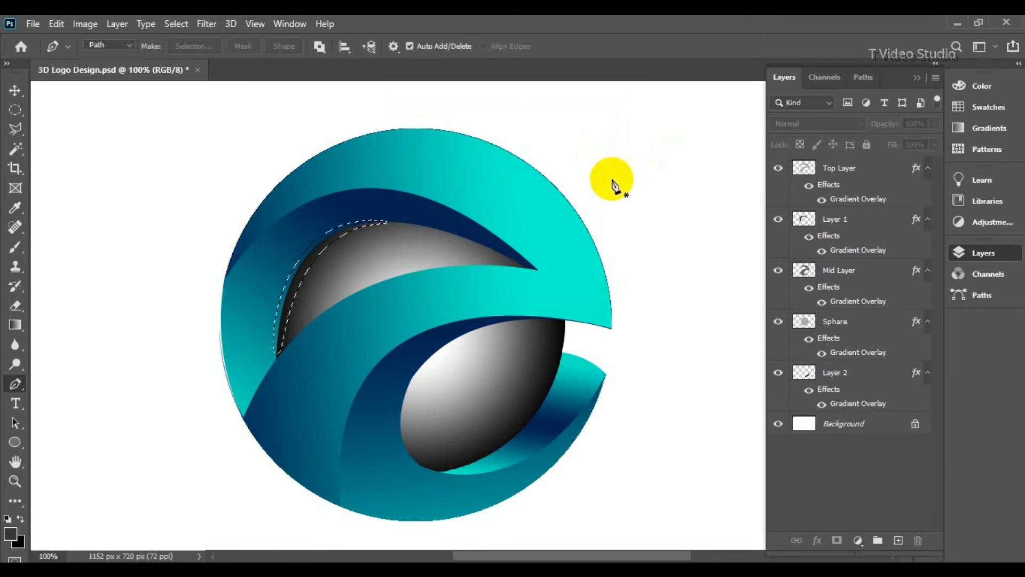
- Convert the crescent path along the upper opening into a selection with a 2-pixel feather radius
right_click(419, 227)
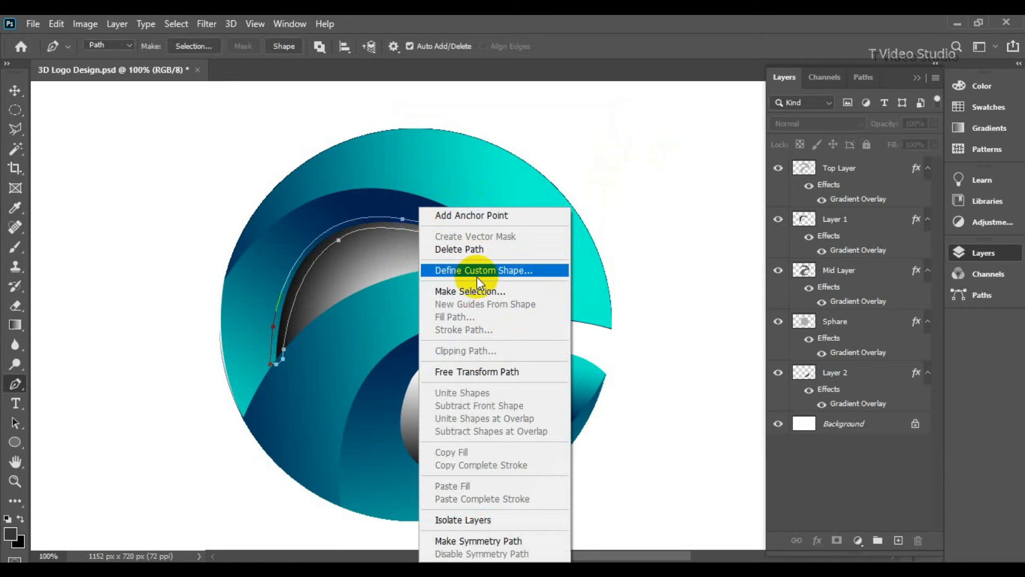
click(479, 293)
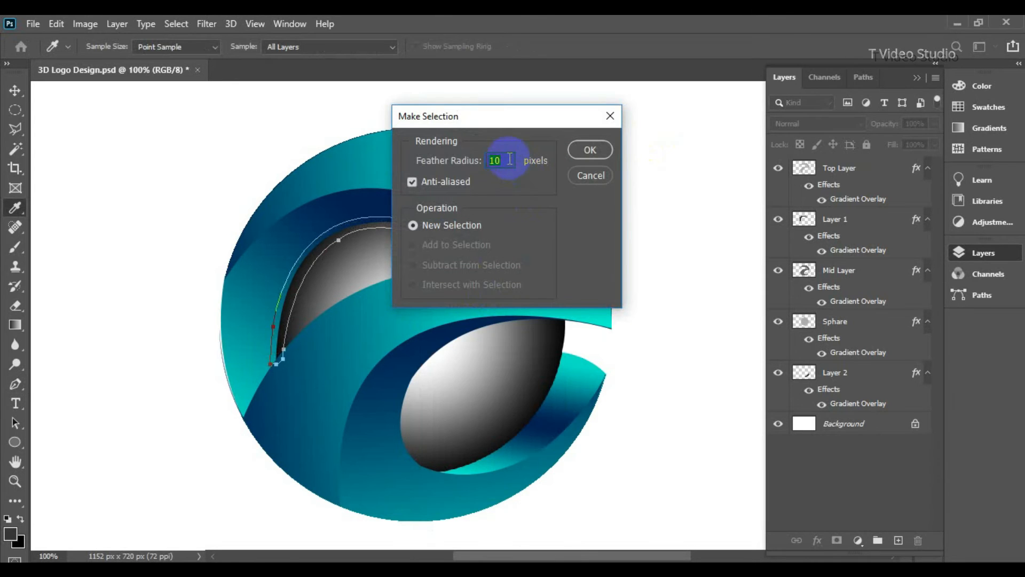
key(Return)
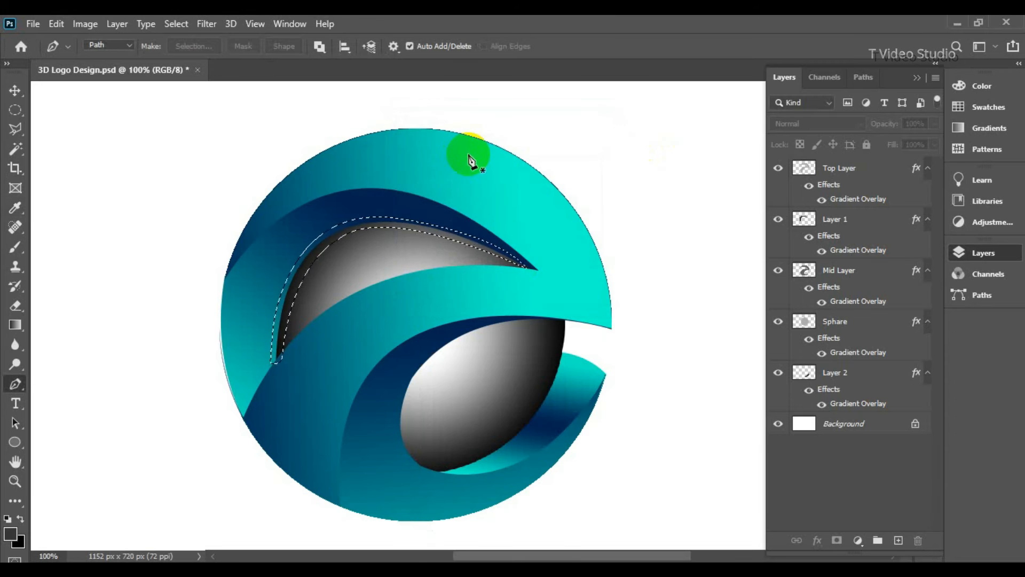
- Add a new layer and fill the crescent selection with a near-black foreground color using the Paint Bucket
drag(14, 337, 16, 337)
click(82, 334)
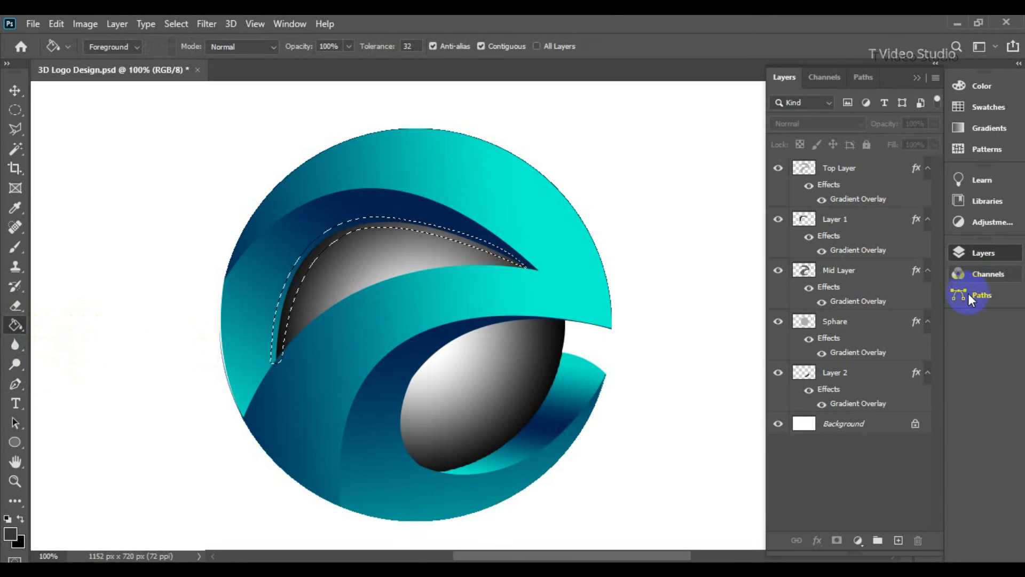
click(898, 540)
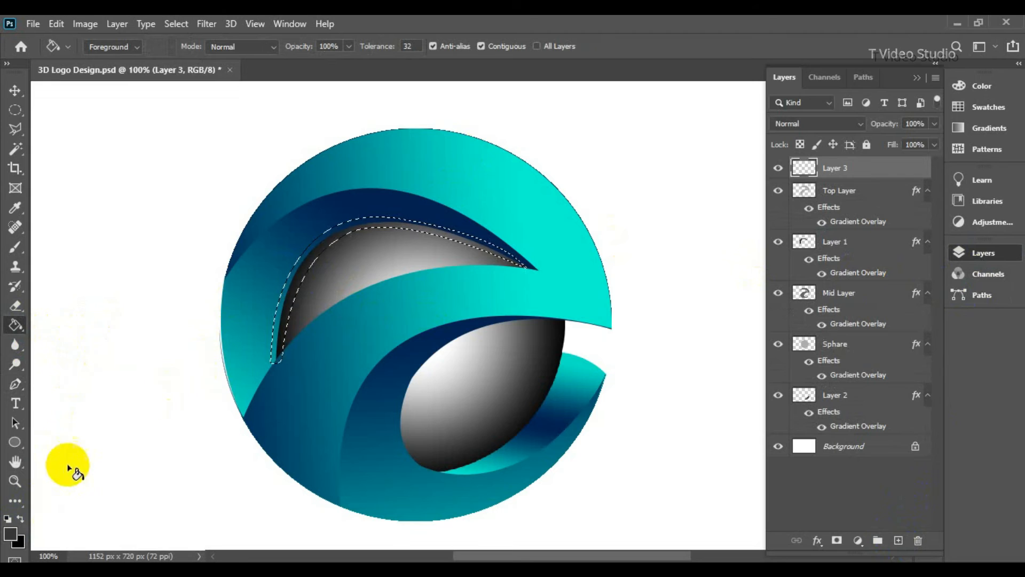
click(9, 532)
click(627, 255)
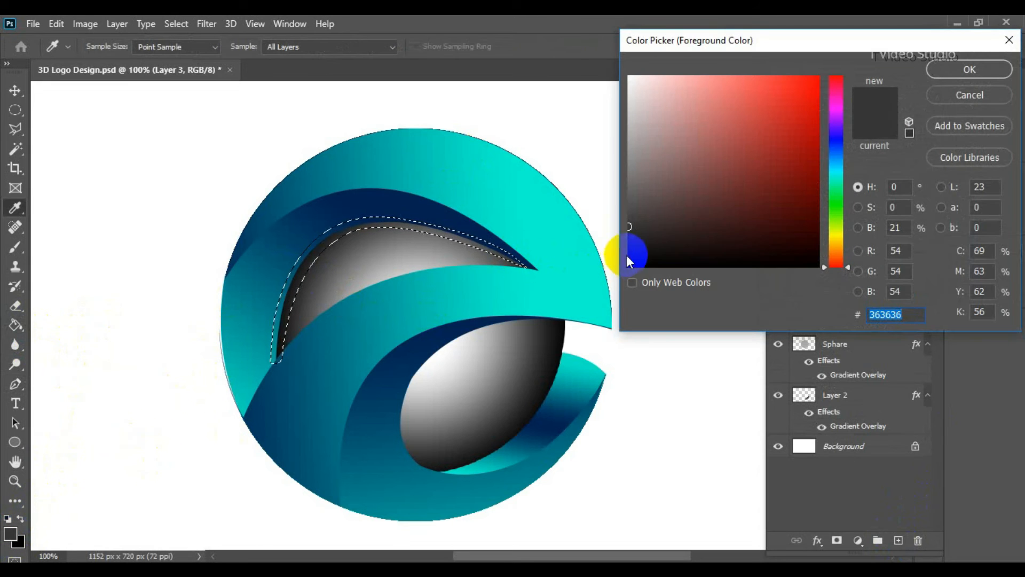
click(969, 70)
click(303, 247)
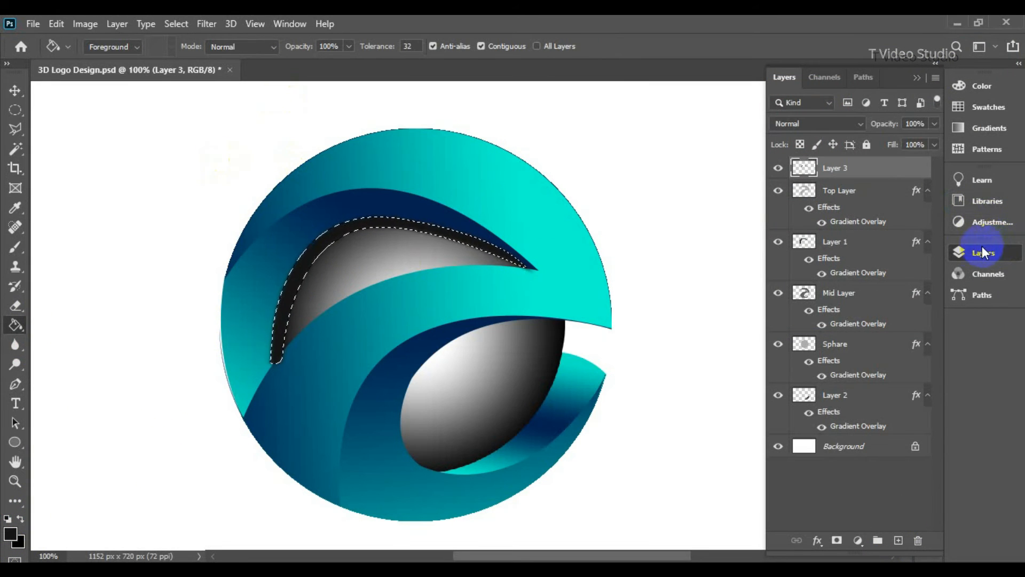
- Set the deselected crescent shadow's layer to 43% opacity and 47% fill, and move it between Mid Layer and Sphare
click(778, 168)
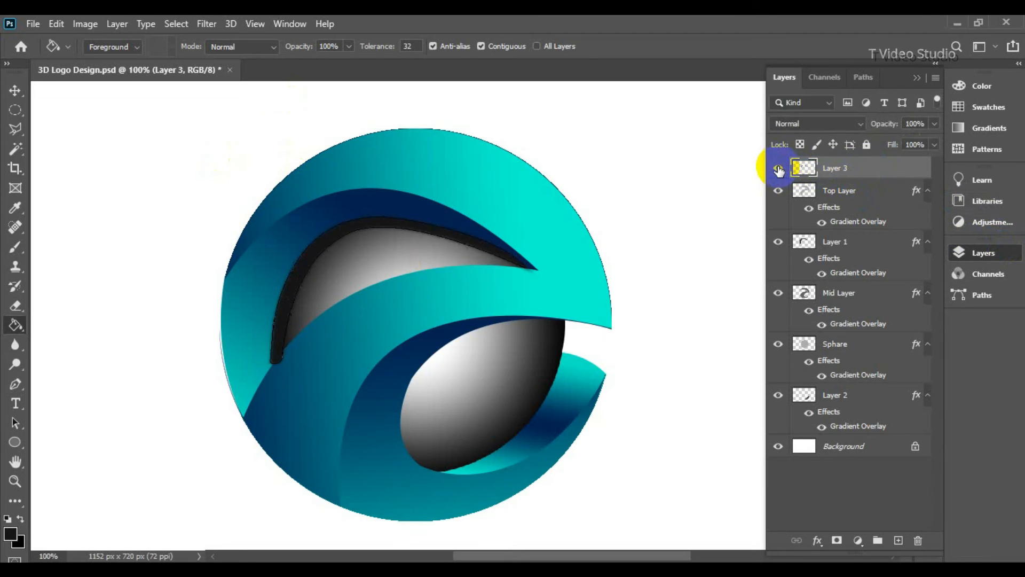
click(15, 109)
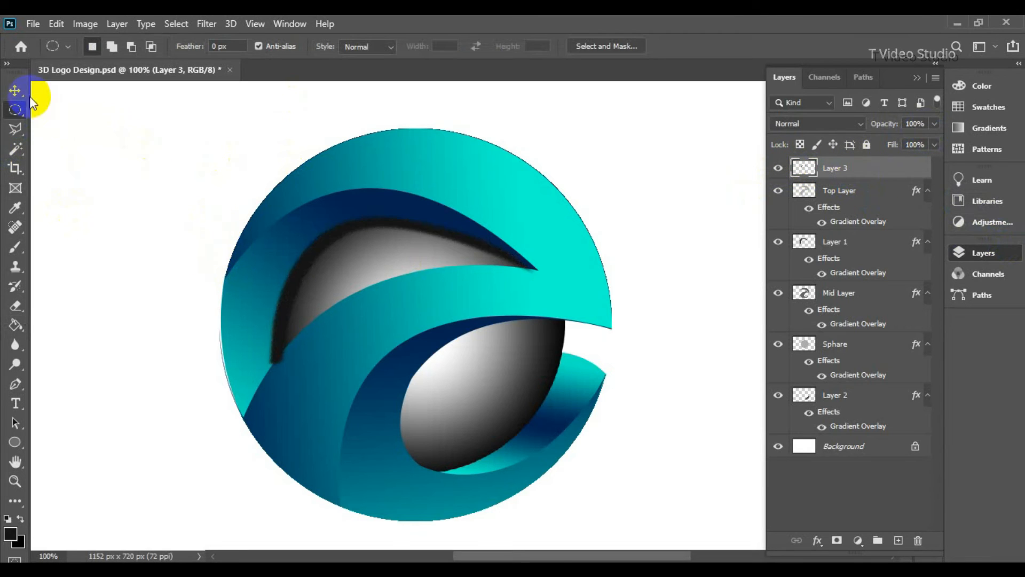
key(v)
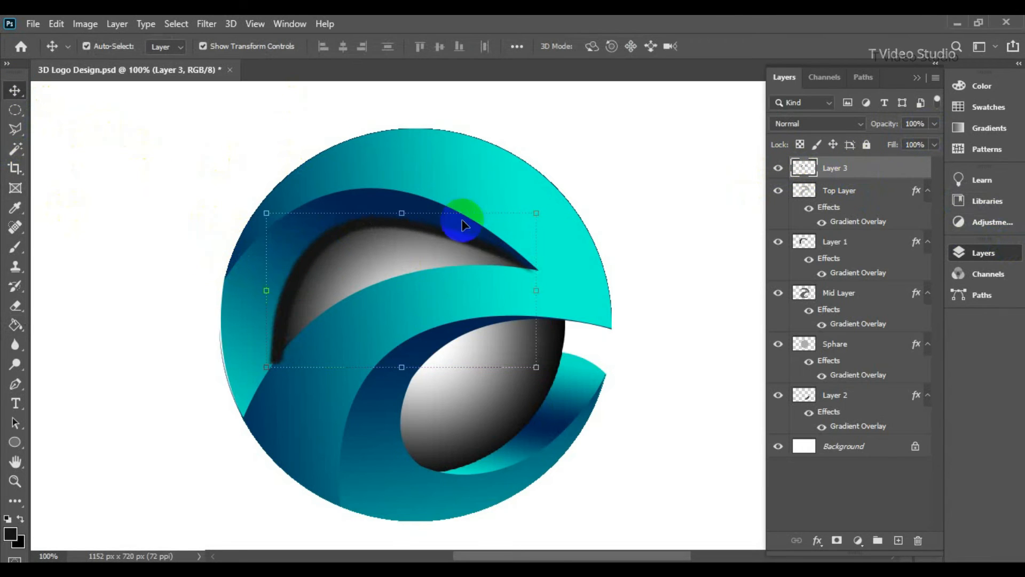
drag(890, 145, 841, 131)
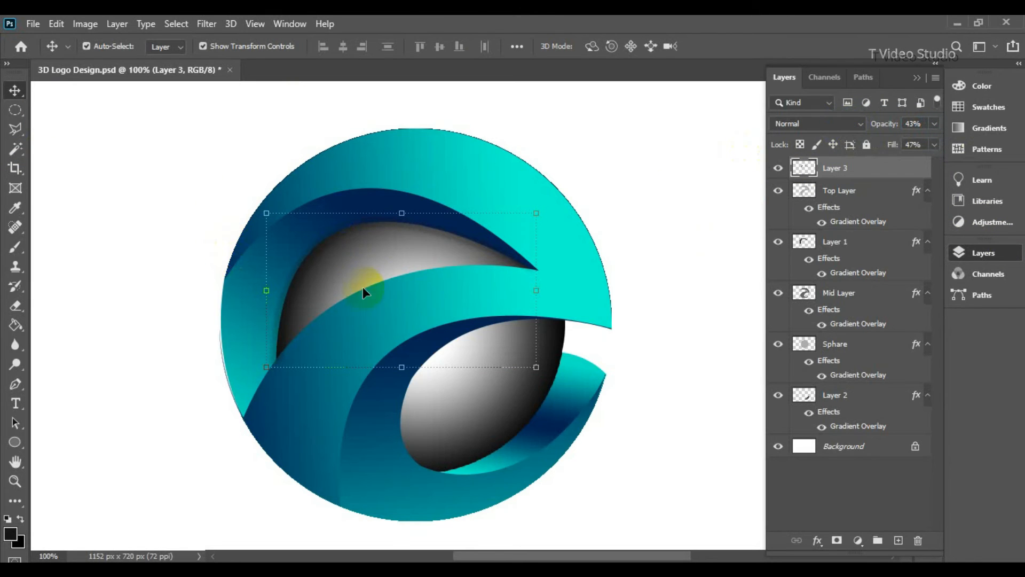
drag(835, 169, 863, 334)
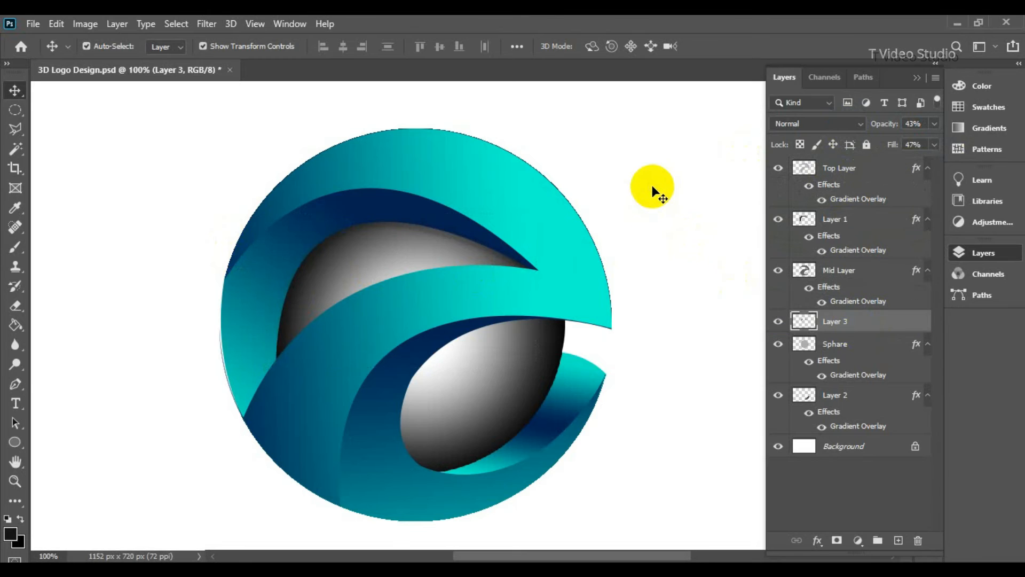
click(652, 188)
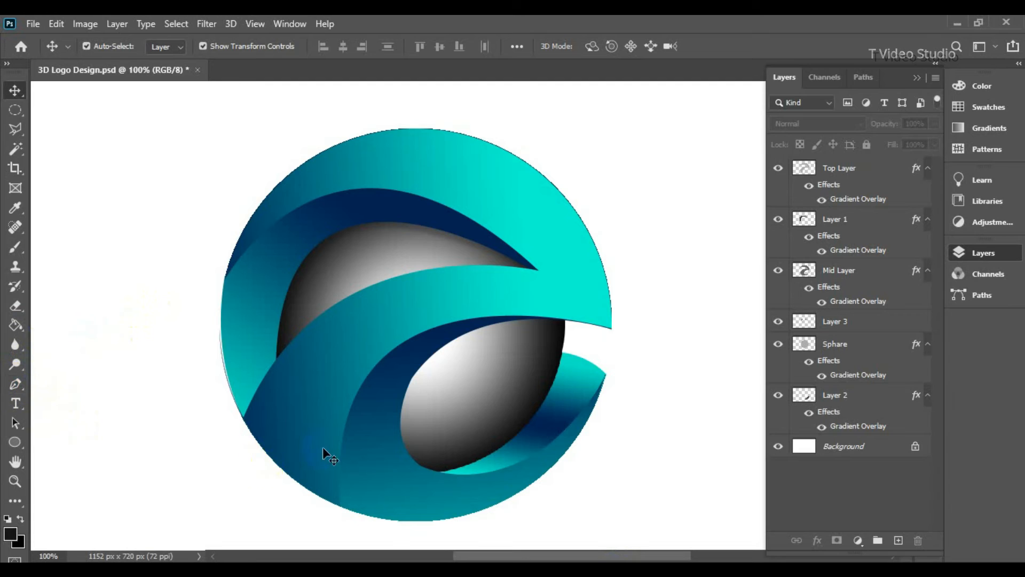
- Start a Pen path along the outer edge of the sphere's lower opening, from its bottom end to the upper corner
click(15, 383)
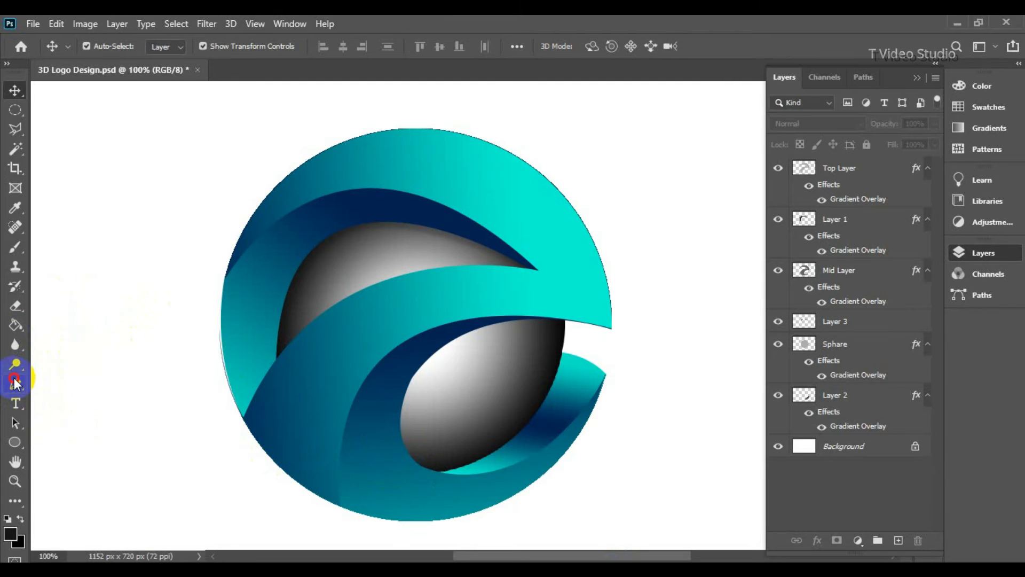
click(420, 473)
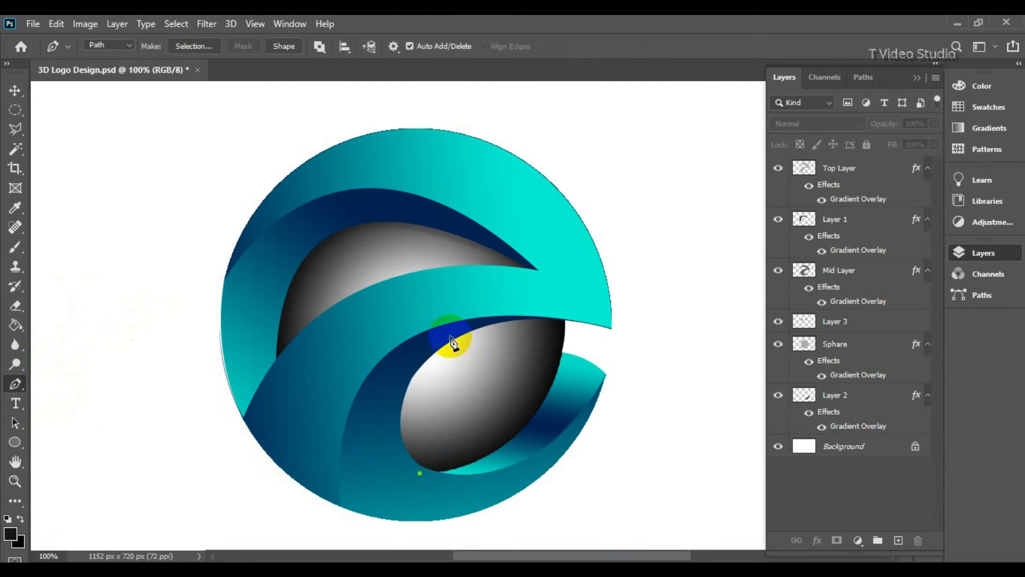
drag(410, 379, 447, 316)
click(409, 378)
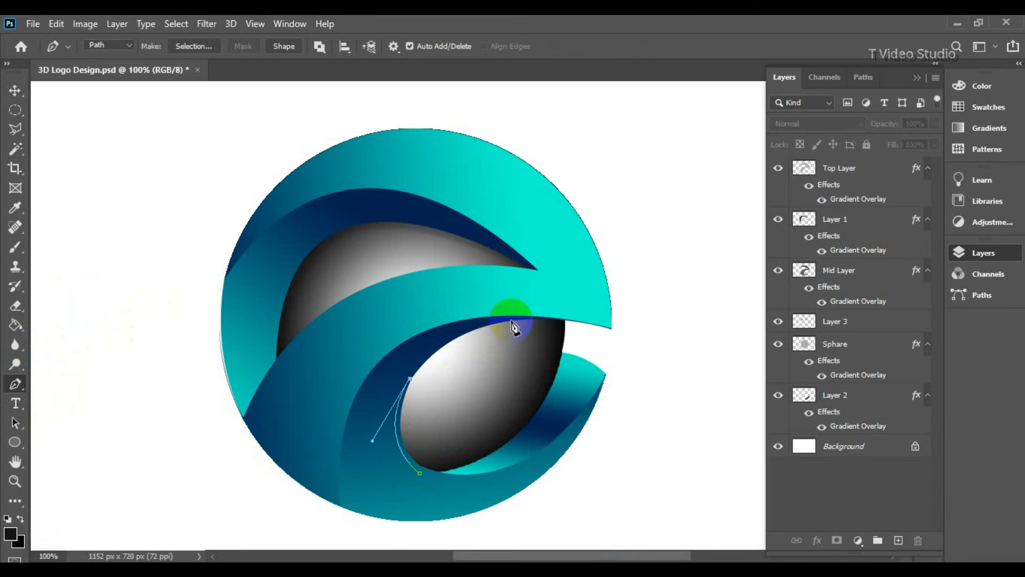
drag(546, 322, 650, 335)
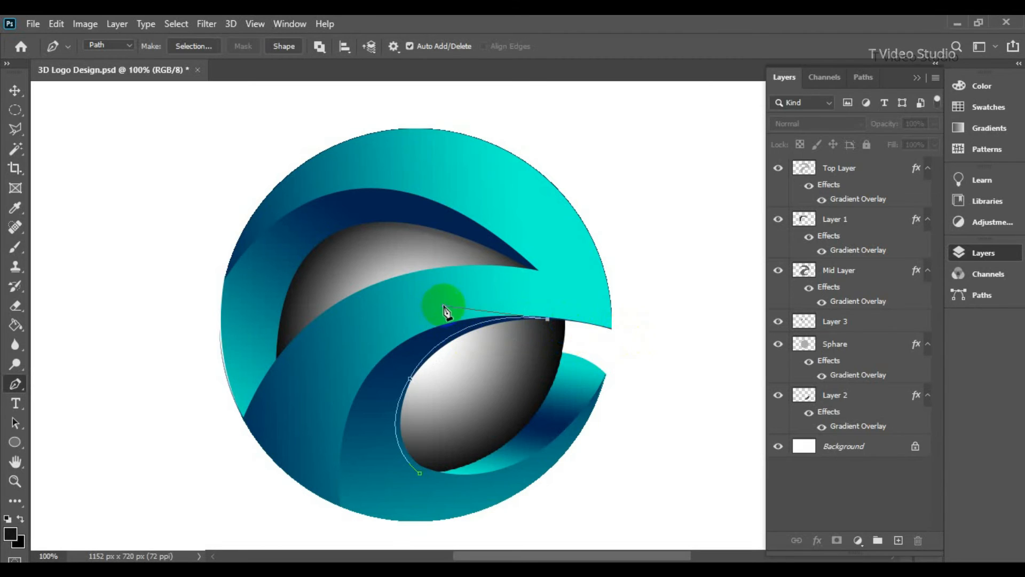
click(565, 321)
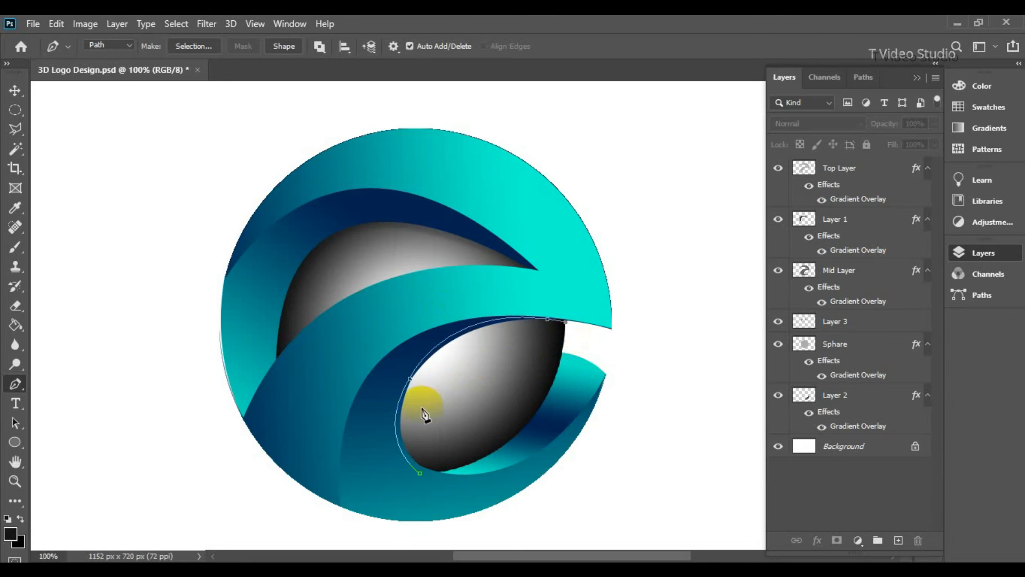
- Curve the path back just inside the lower opening's edge and close it into a thin crescent
drag(419, 384, 383, 458)
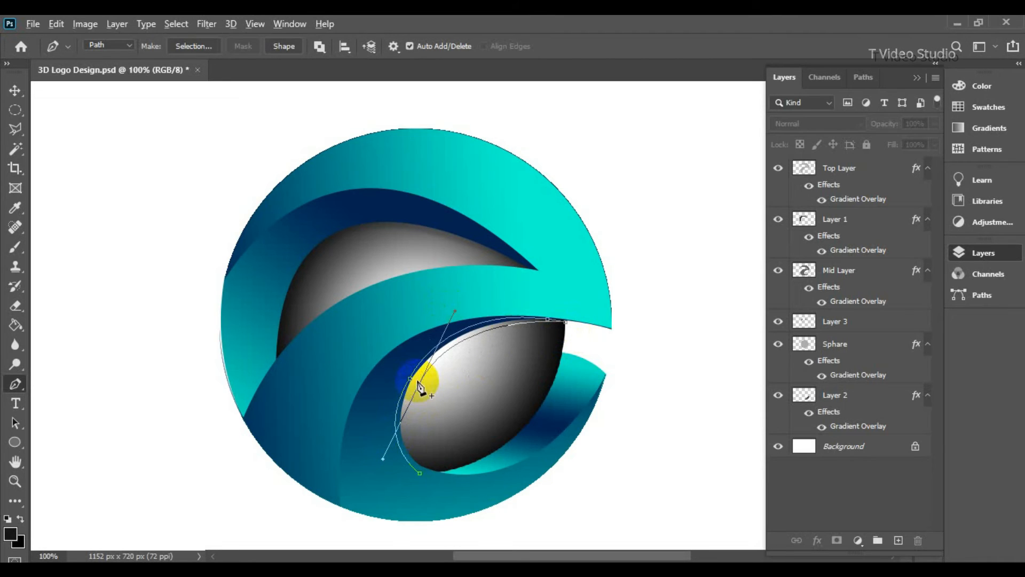
click(419, 386)
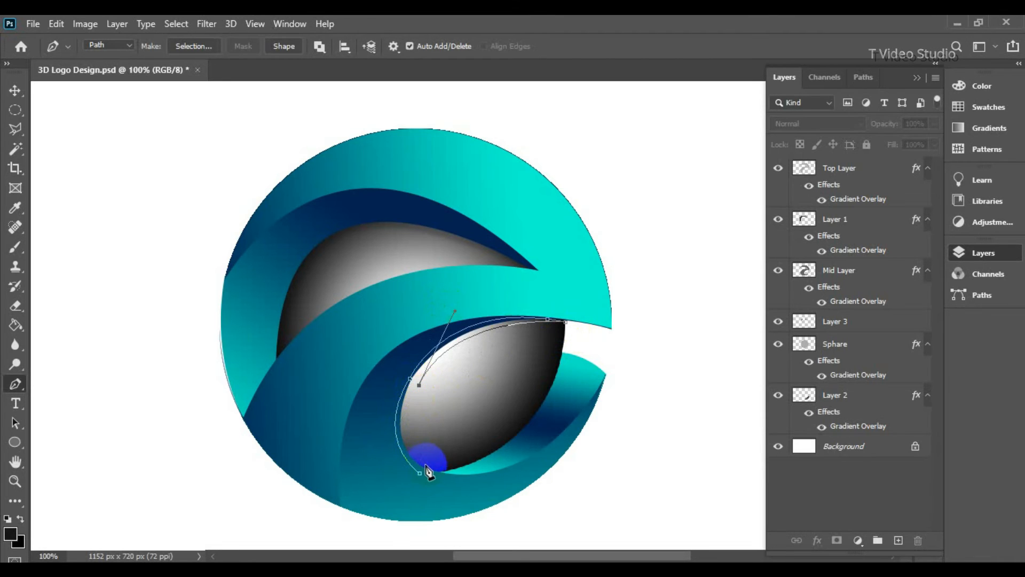
drag(428, 466, 460, 495)
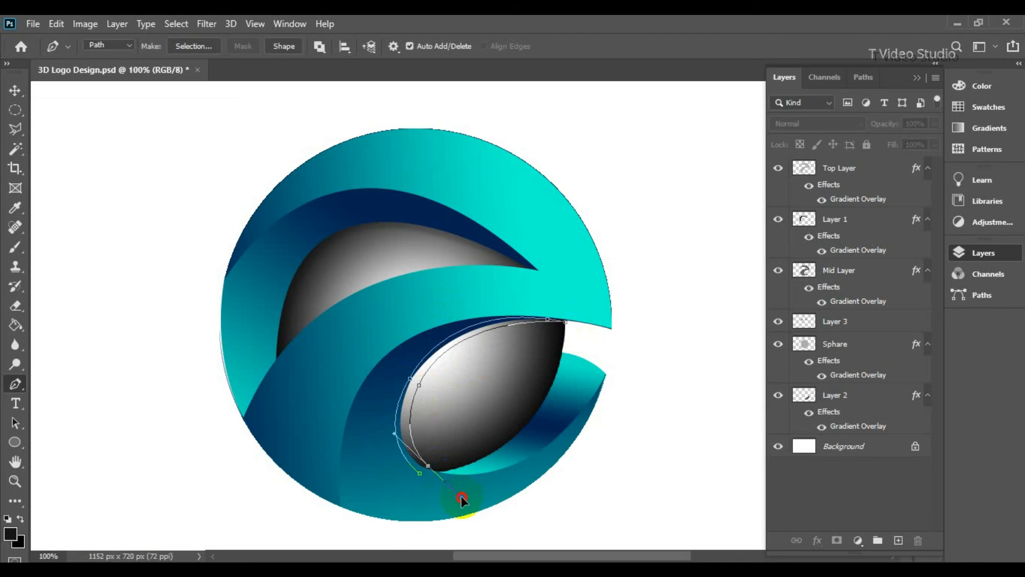
alt+click(427, 465)
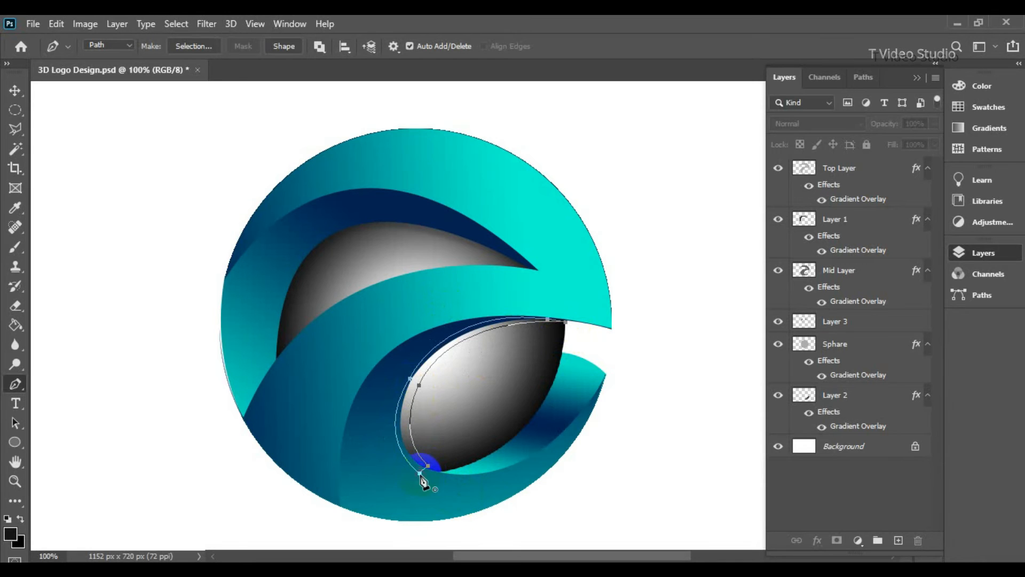
- Convert the lower crescent path into a selection with a 2-pixel feather radius
right_click(418, 458)
click(473, 190)
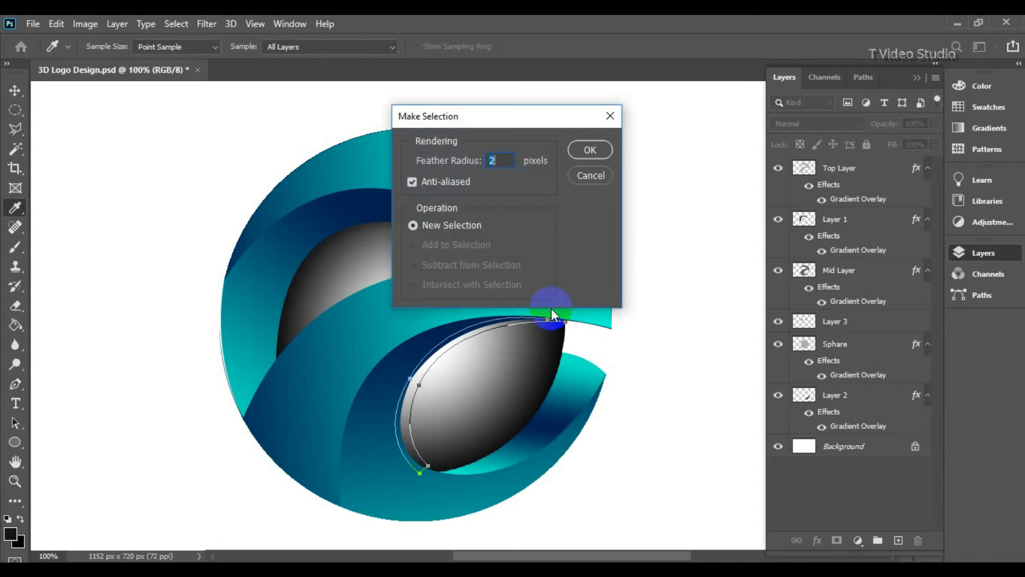
click(590, 150)
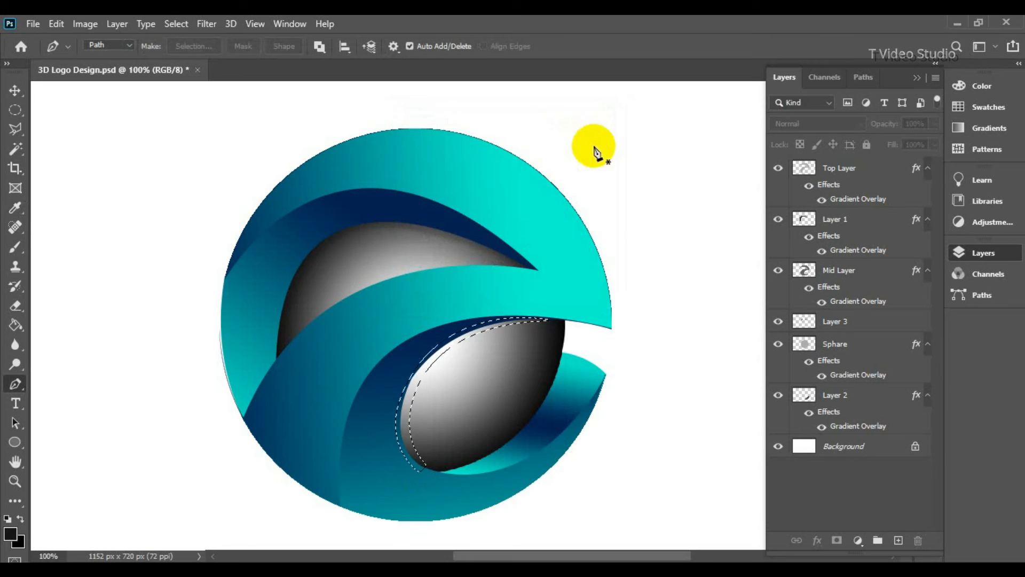
- Add a new layer and fill the lower crescent selection with the near-black foreground color
click(898, 540)
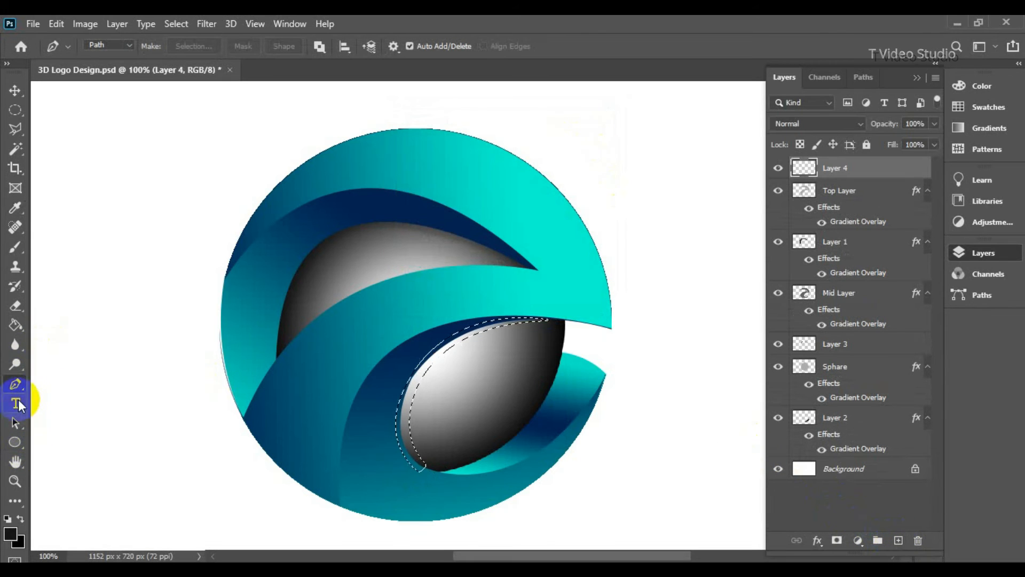
click(15, 324)
click(398, 413)
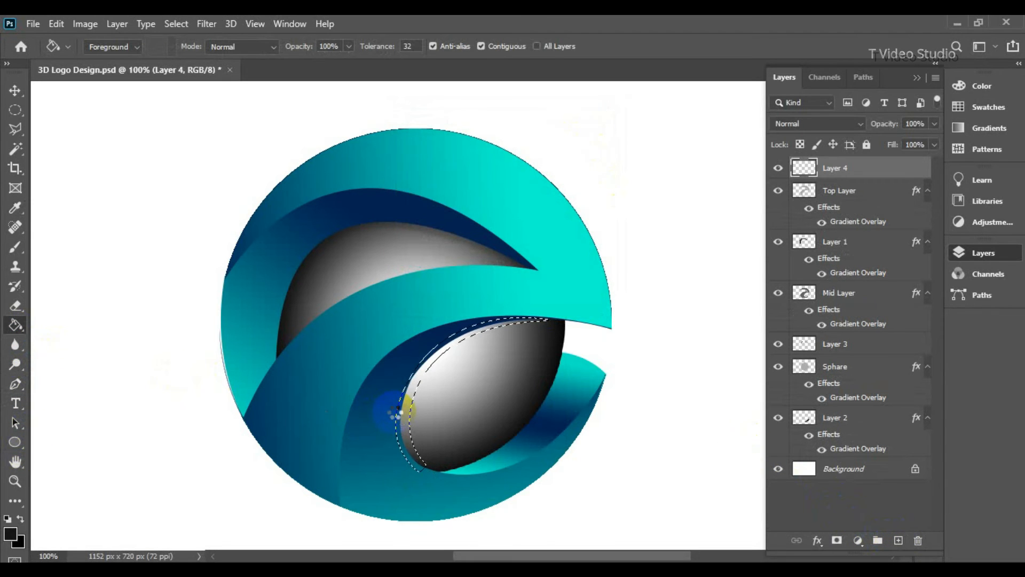
- Set the lower crescent shadow's layer to 54% opacity and 48% fill, and move it directly above the Sphare layer
drag(891, 129, 899, 149)
click(15, 109)
click(290, 314)
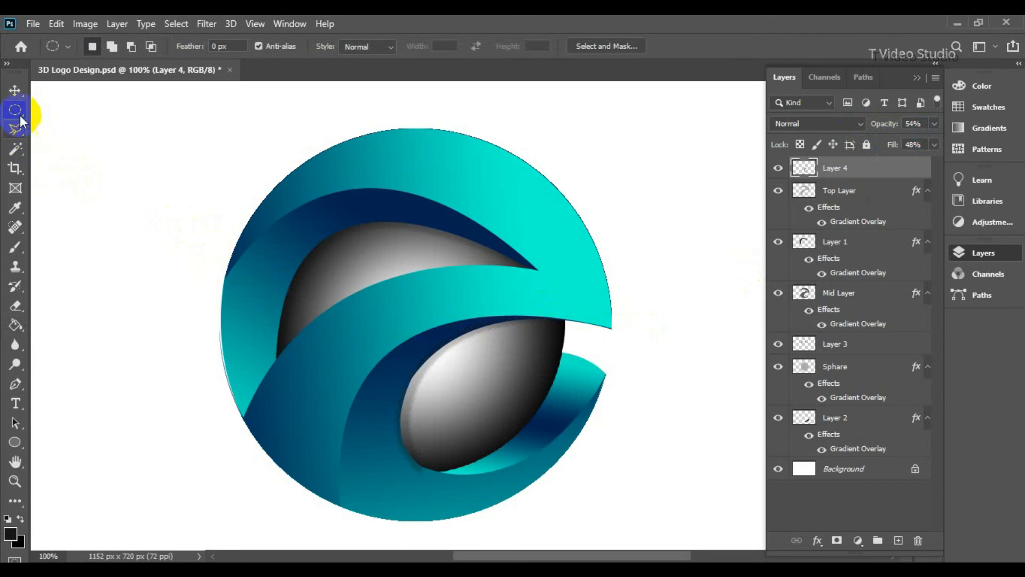
click(15, 90)
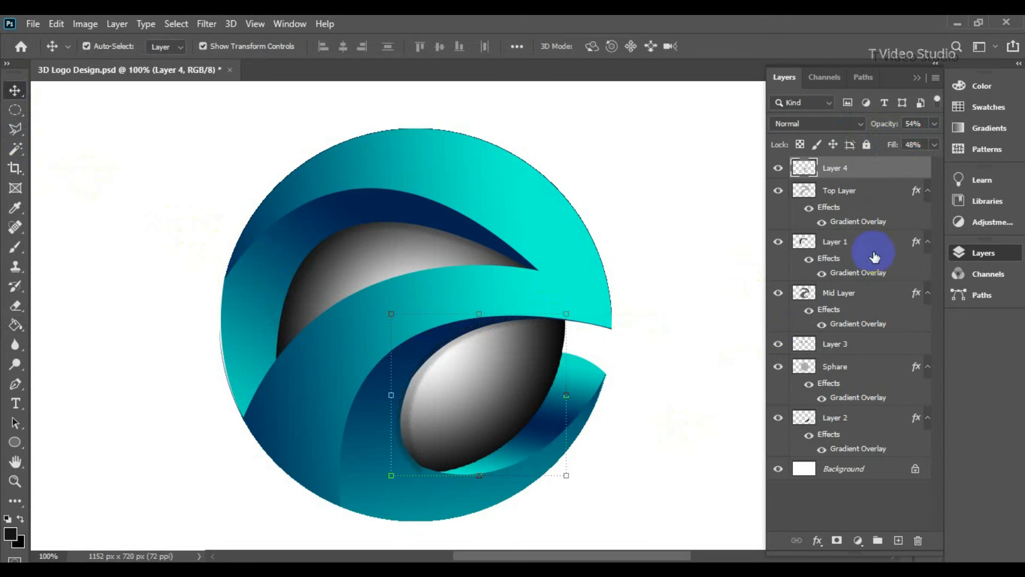
drag(835, 168, 857, 353)
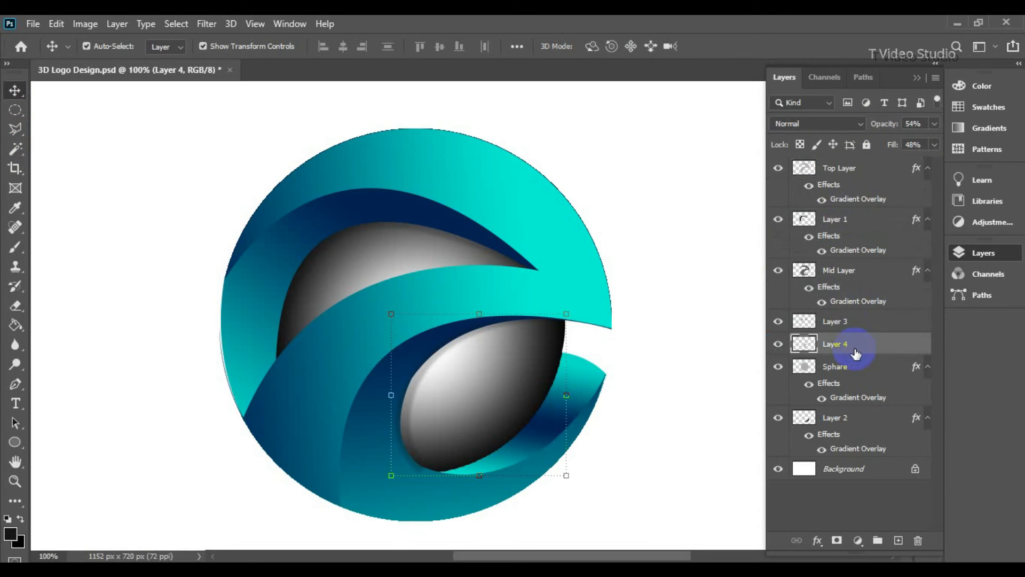
- Nudge the lower crescent shadow about 10 pixels to the left, deselect it and save the document
key(Left)
key(Left)
key(Left)
key(Left)
key(Left)
key(Left)
key(Left)
key(Left)
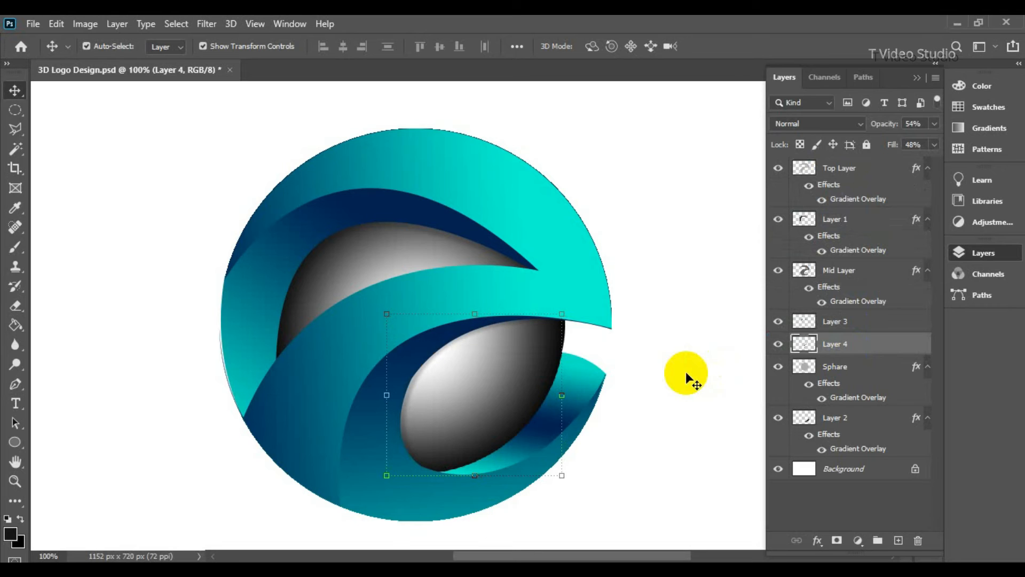
key(Left)
key(Left)
click(686, 371)
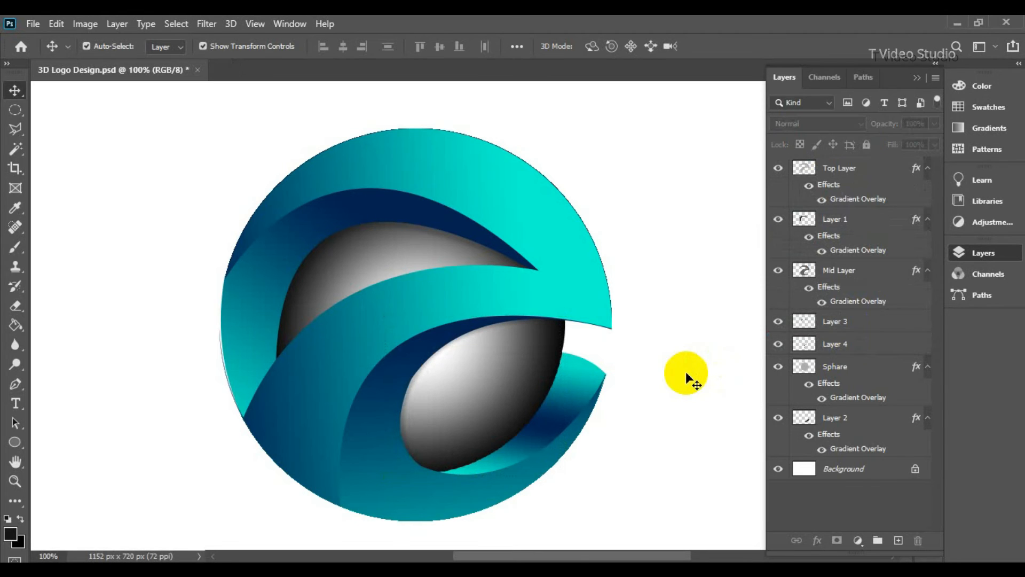
key(ctrl+s)
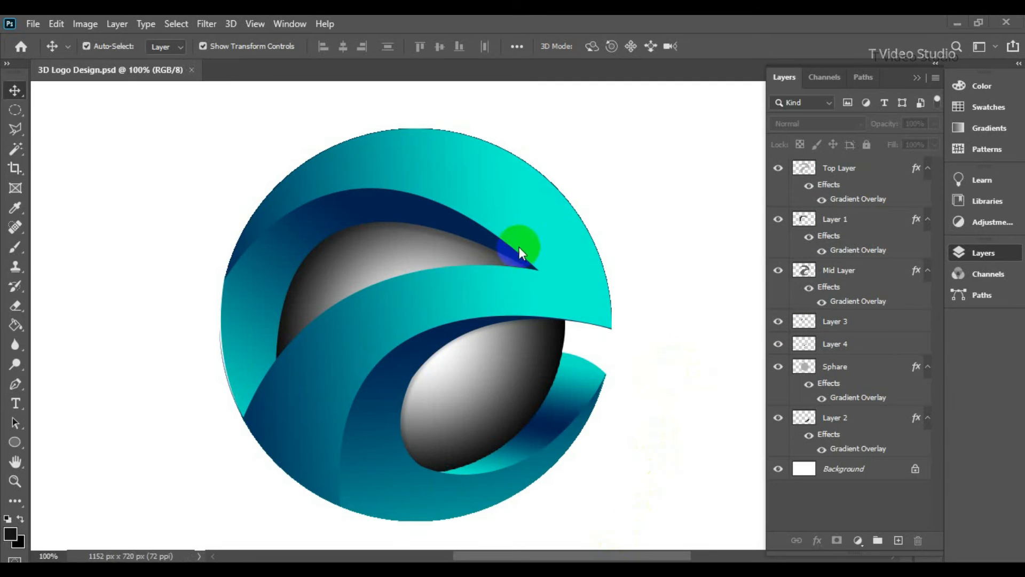
- Add a Bevel & Emboss effect to the Top Layer
drag(527, 219, 583, 226)
key(ctrl+z)
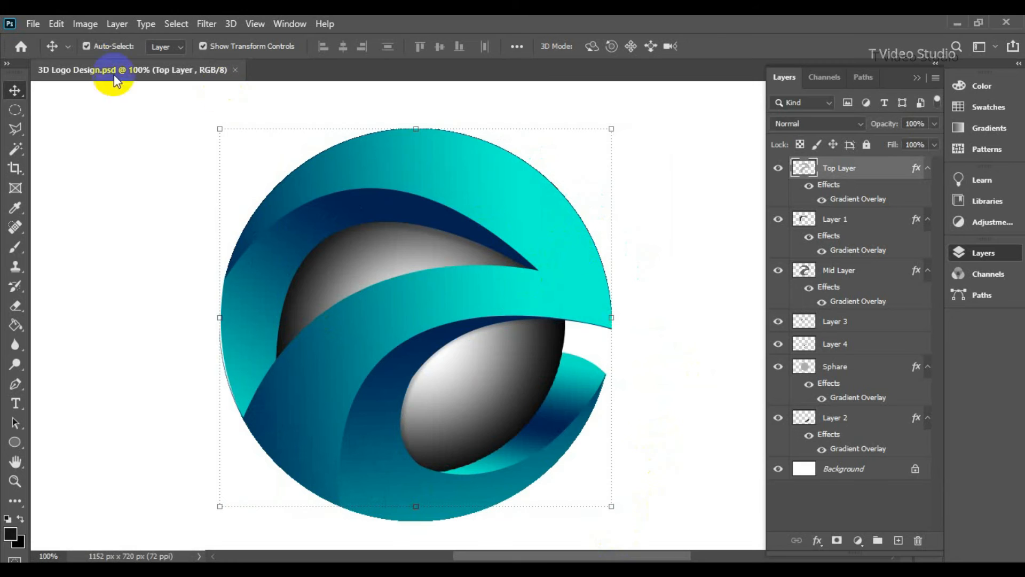
click(116, 25)
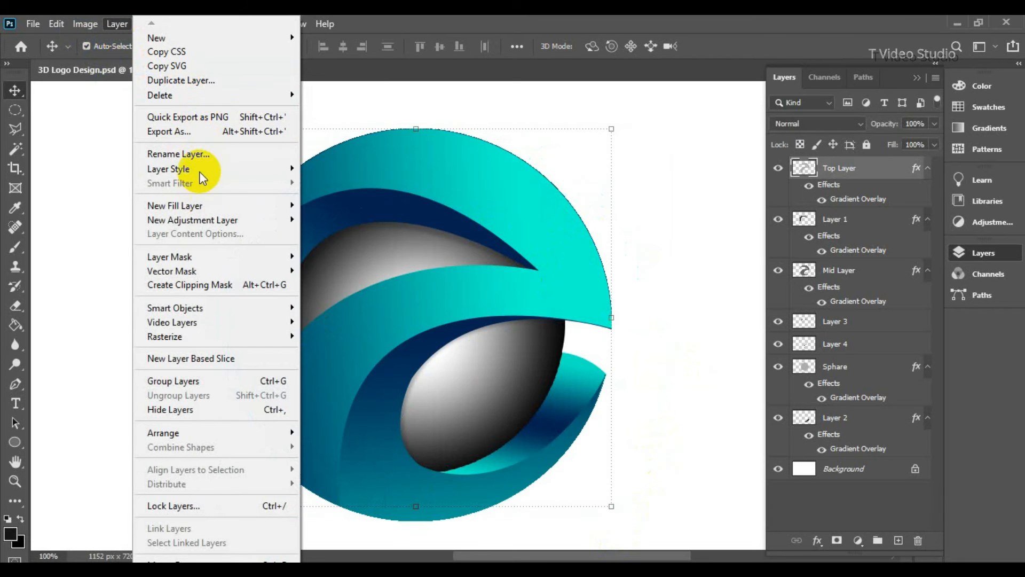
mouse_move(201, 171)
click(374, 171)
drag(535, 94, 767, 72)
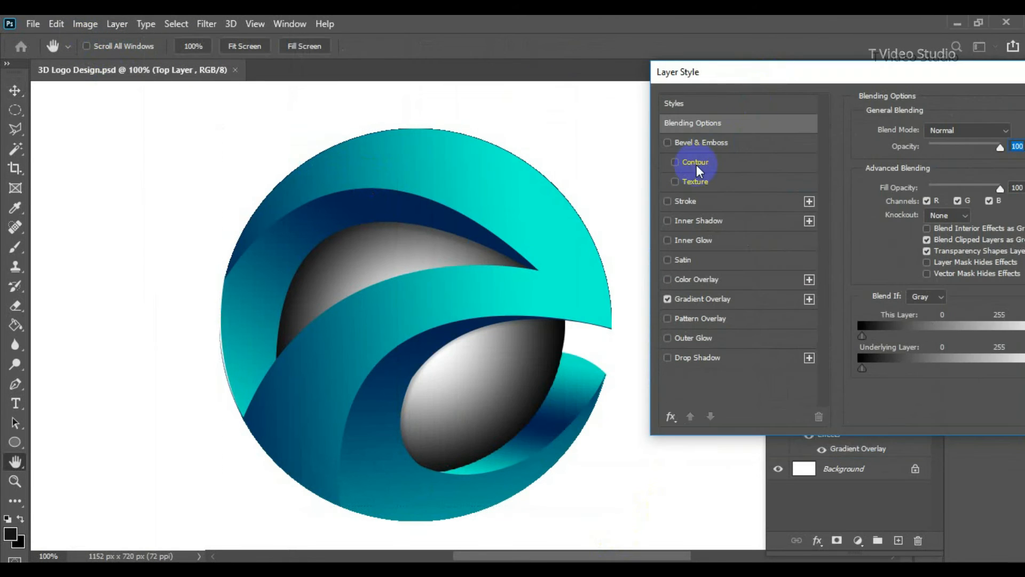
click(706, 142)
drag(919, 71, 875, 73)
- Set the Top Layer bevel's size to 2 px and its soften to 2 px
click(970, 192)
key(Up)
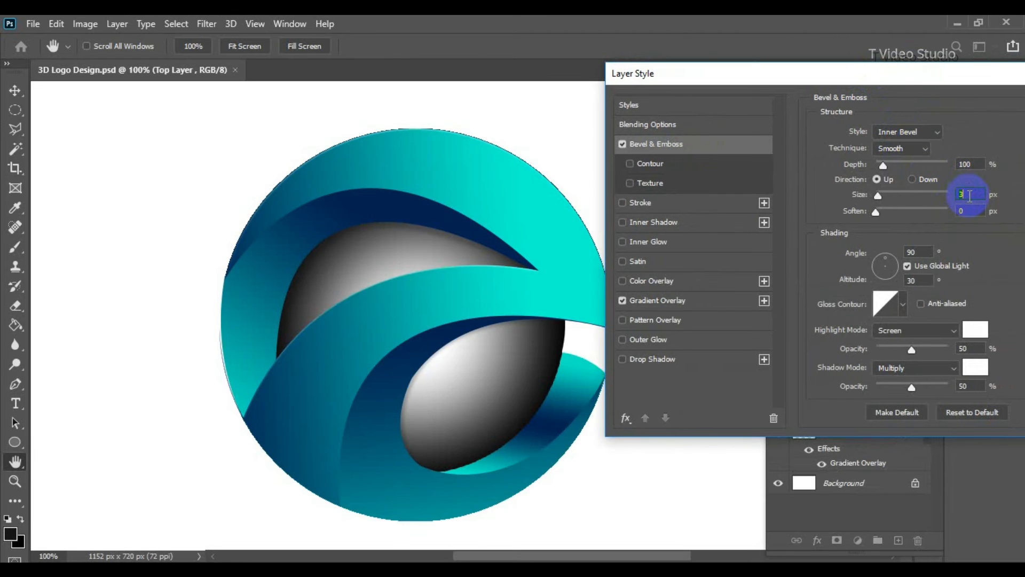
click(968, 216)
key(Up)
key(Up)
key(Up)
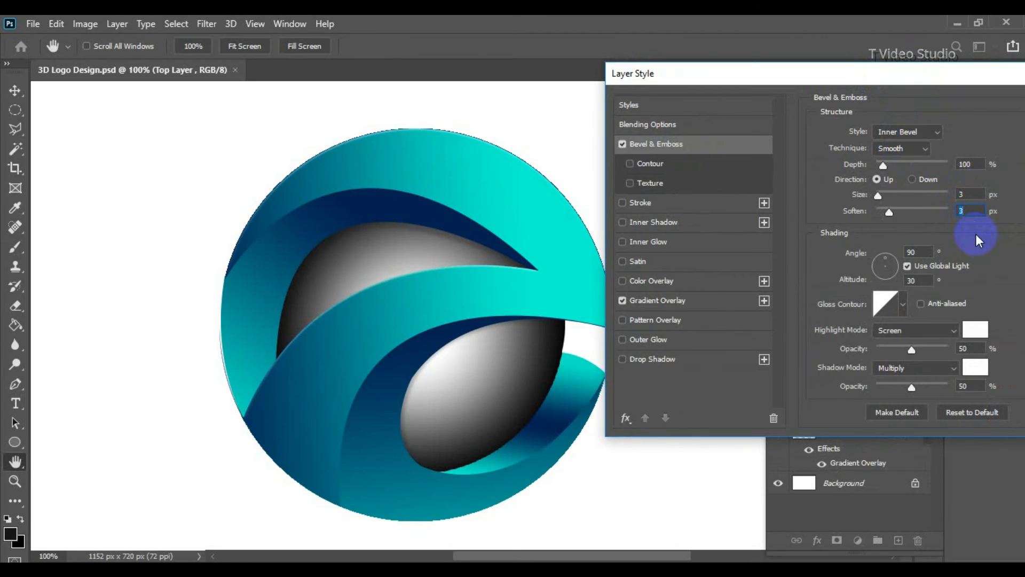
key(Down)
click(967, 195)
key(Down)
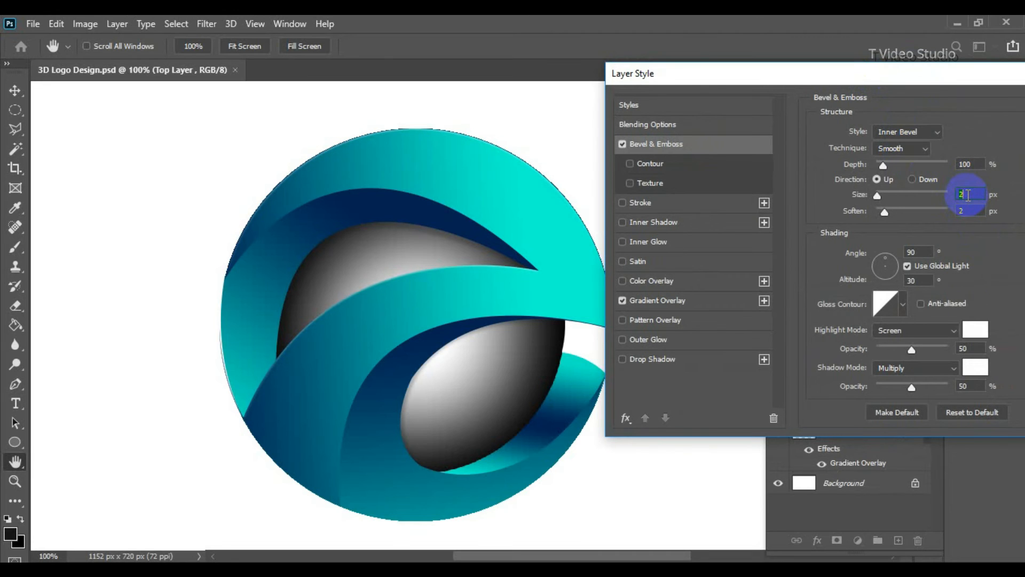
- Set the bevel's highlight opacity to 96%, its shadow to Normal mode at 100% opacity, and its size to 1 px
click(976, 365)
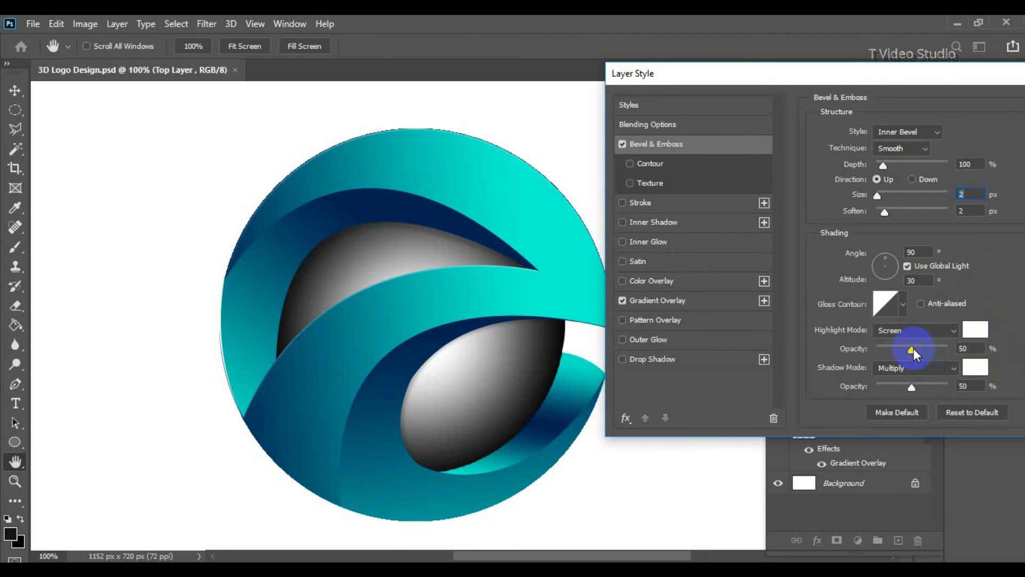
drag(911, 350, 946, 349)
drag(911, 387, 965, 397)
click(915, 369)
click(893, 197)
click(973, 196)
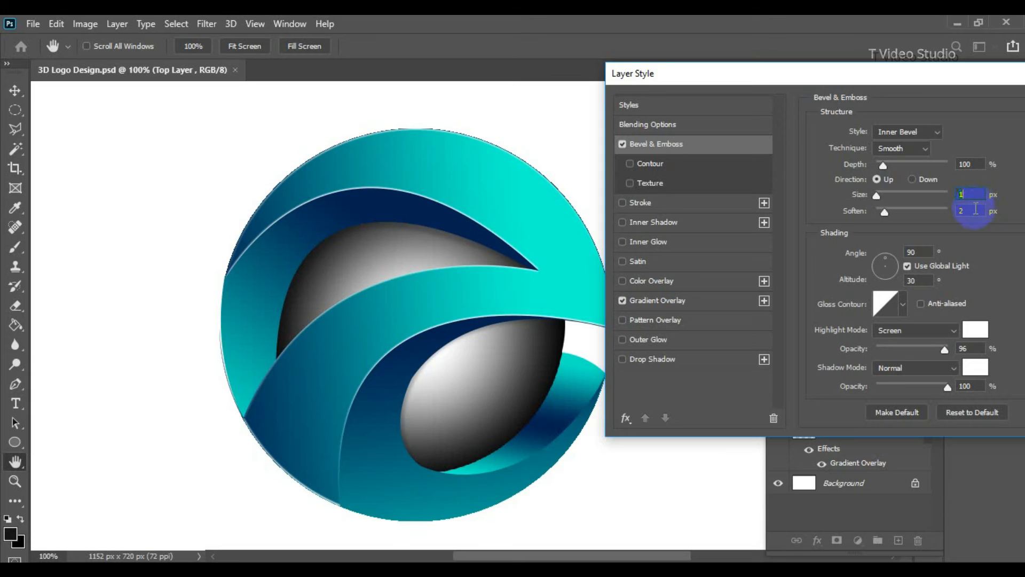
- Set the bevel's highlight mode to Normal, lower its shadow opacity slightly, and apply the Top Layer's style
click(935, 328)
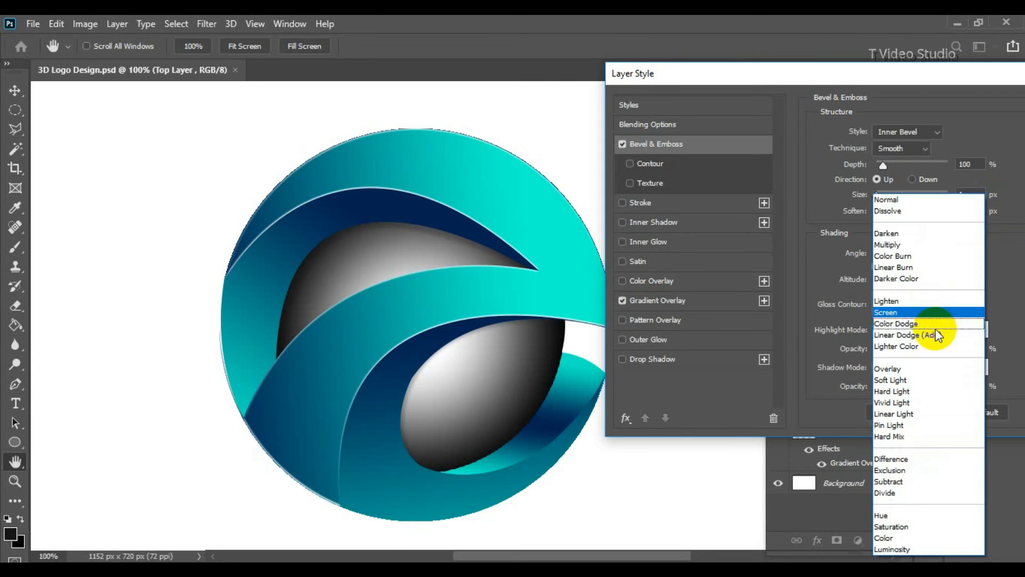
click(908, 201)
drag(941, 385, 929, 380)
drag(803, 77, 616, 77)
click(945, 126)
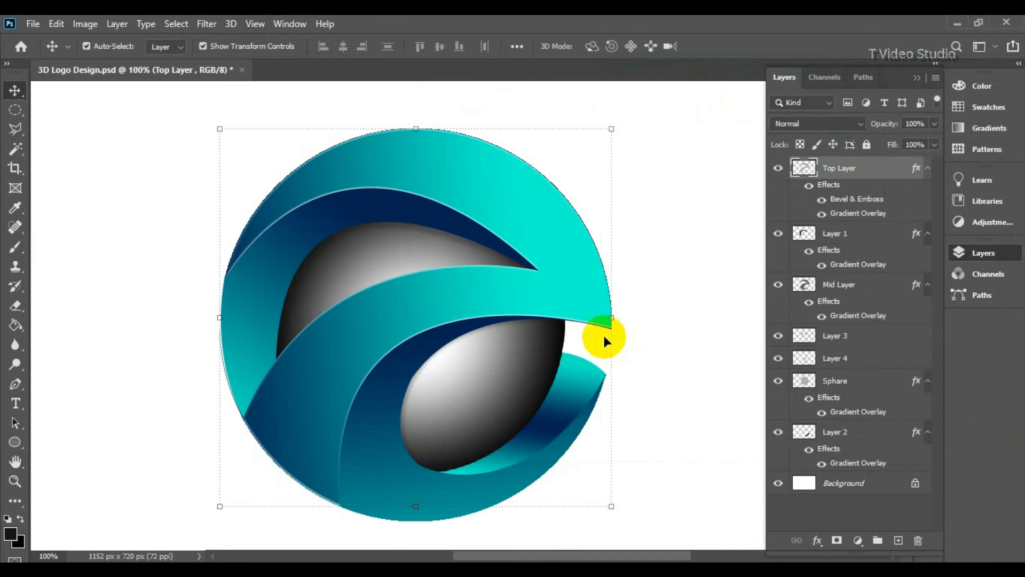
- Add a Bevel & Emboss effect to the Mid Layer with both highlight and shadow modes set to Normal
click(383, 435)
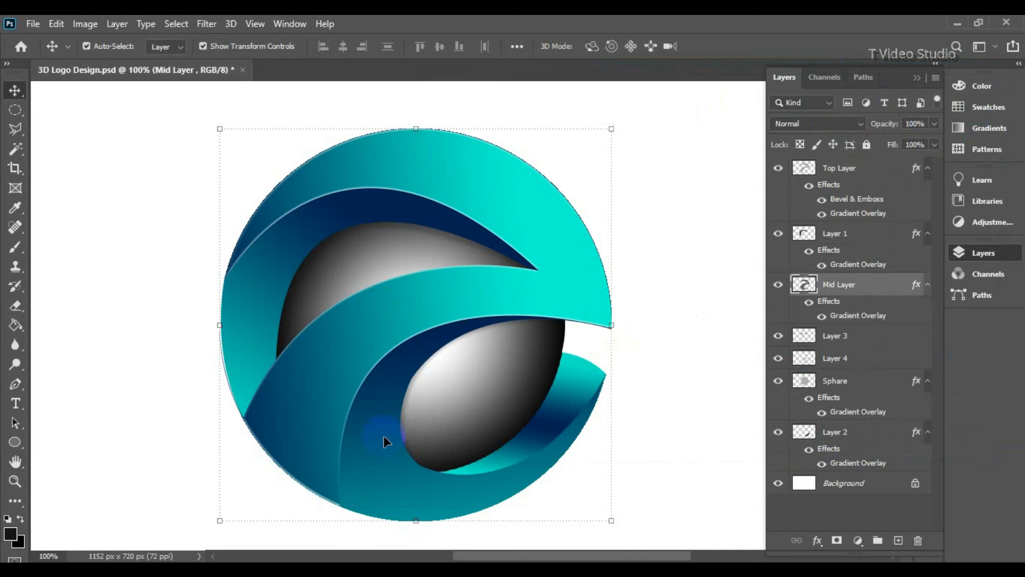
double_click(921, 278)
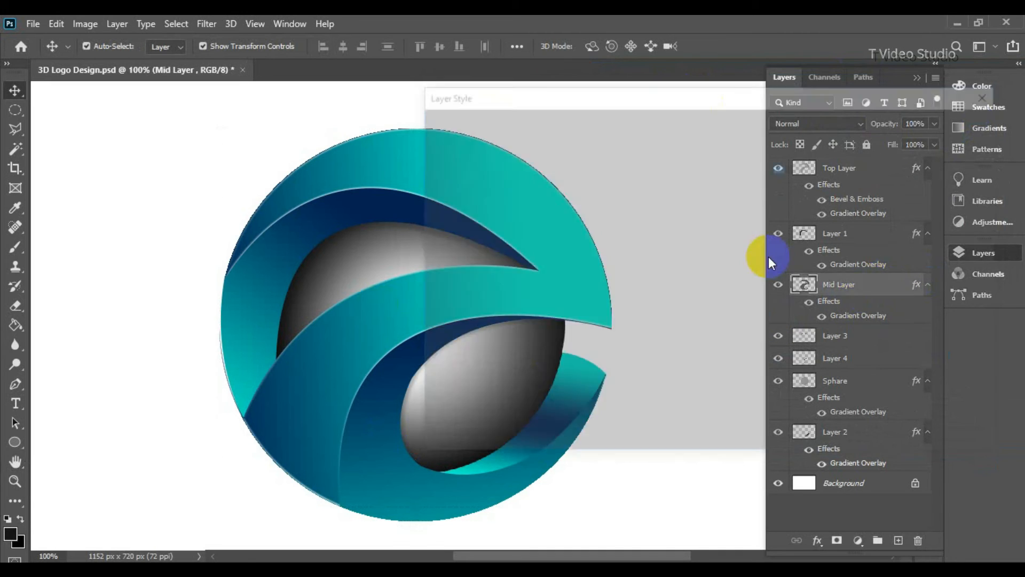
drag(686, 98, 879, 94)
click(711, 160)
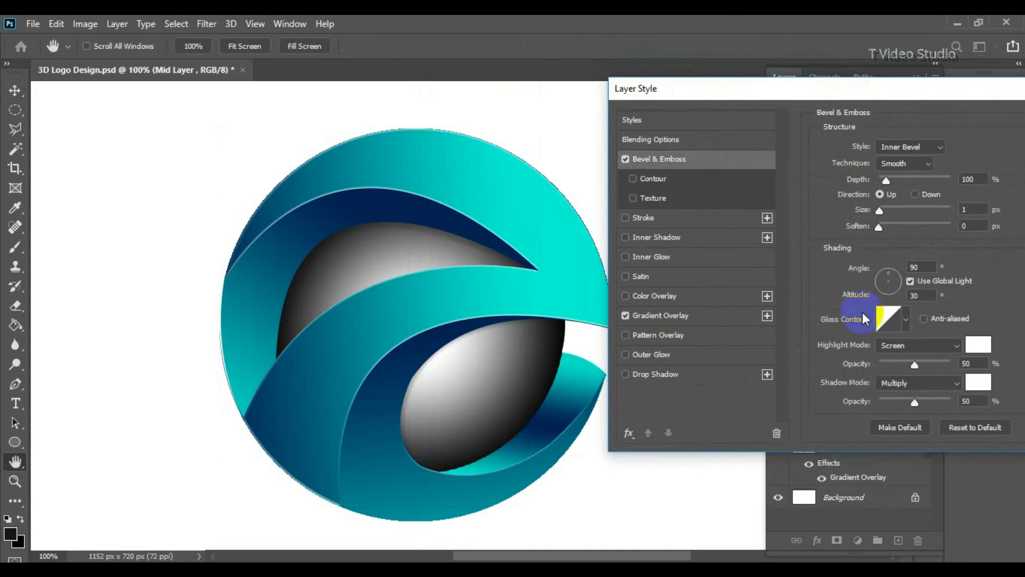
click(920, 345)
click(895, 195)
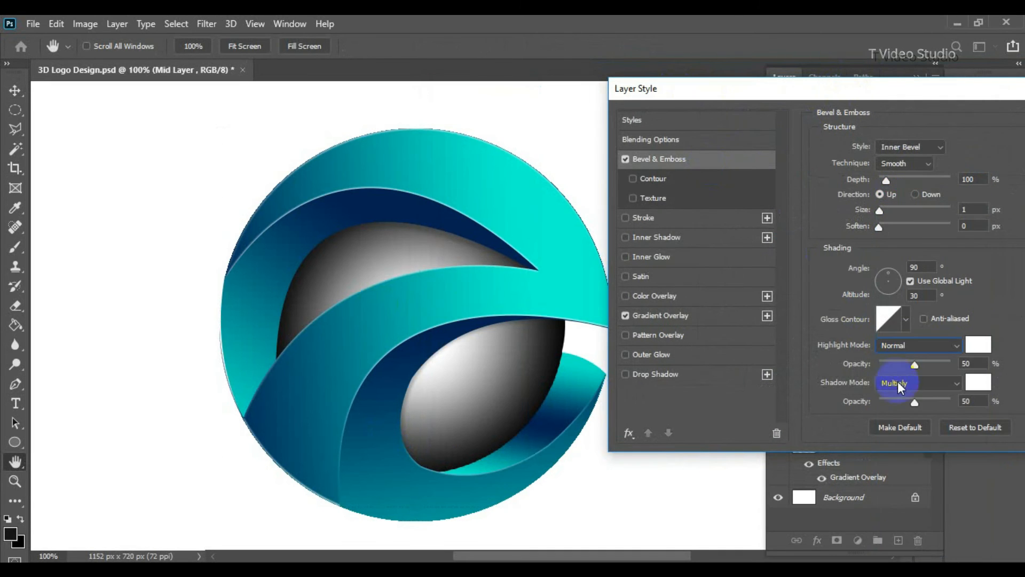
click(898, 382)
click(914, 200)
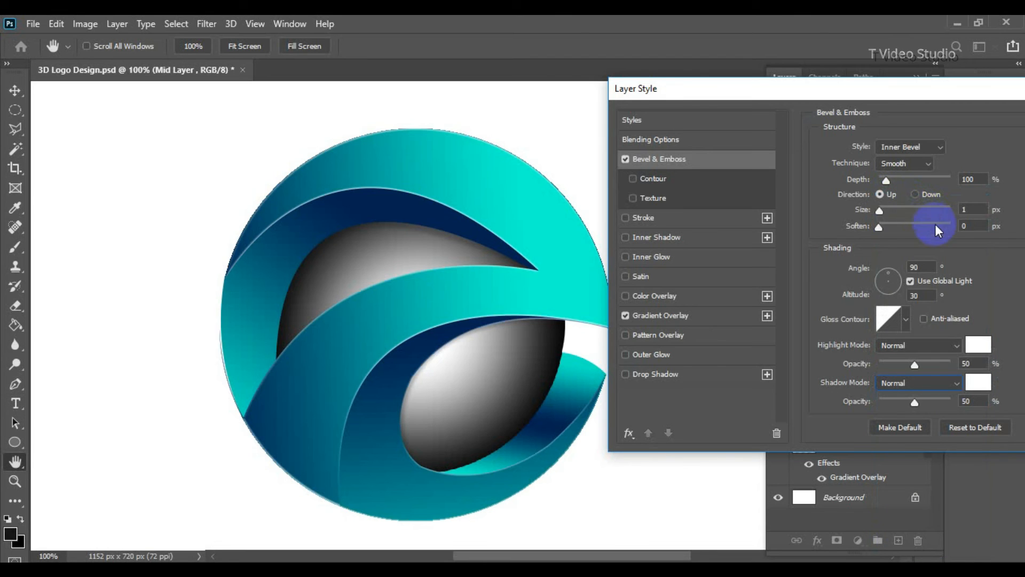
- Set the Mid Layer bevel's soften to 1 px and highlight opacity to 91%, apply the style and deselect the layer
click(974, 230)
key(Up)
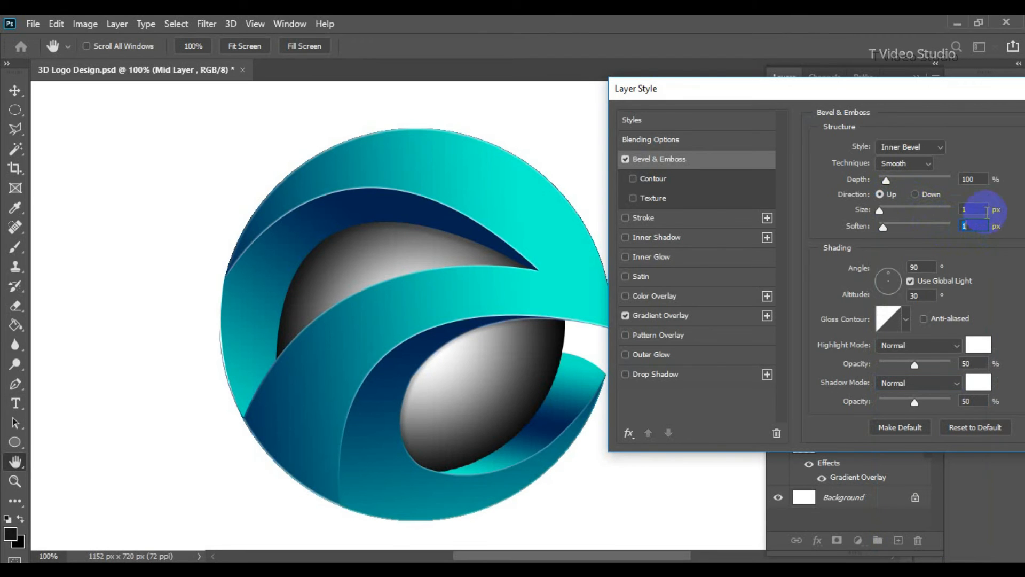
click(945, 361)
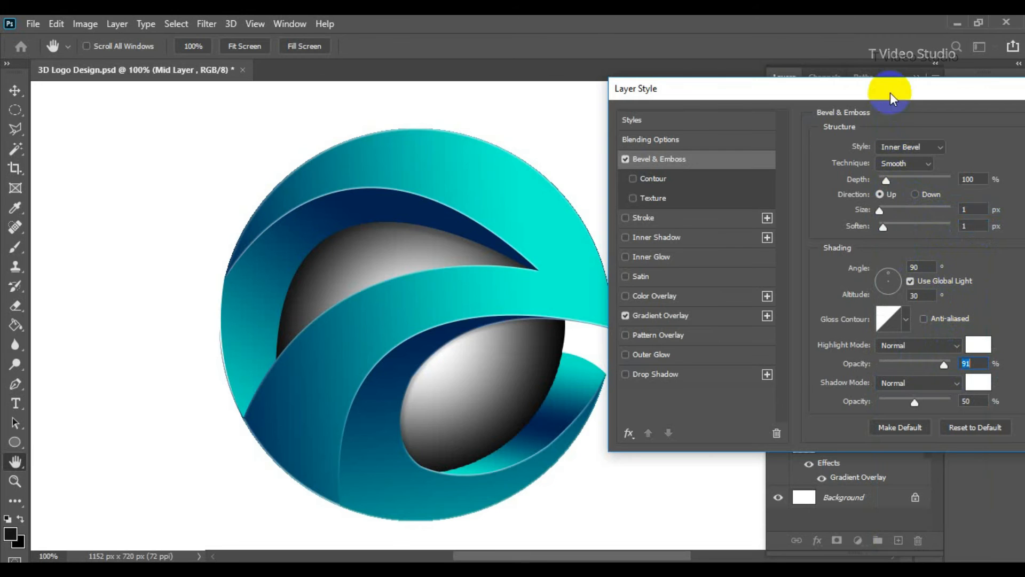
drag(880, 87, 640, 99)
click(886, 137)
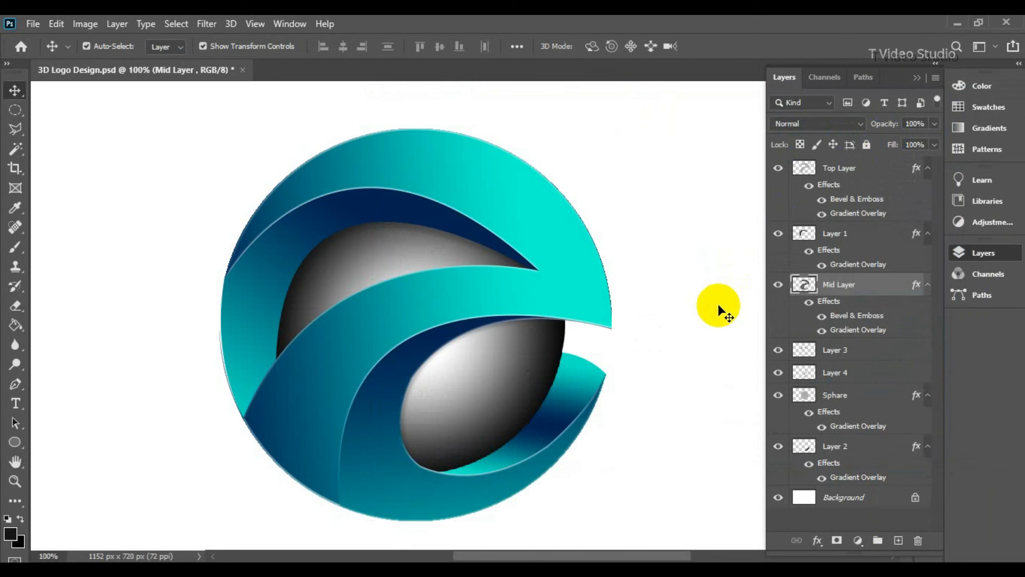
click(720, 309)
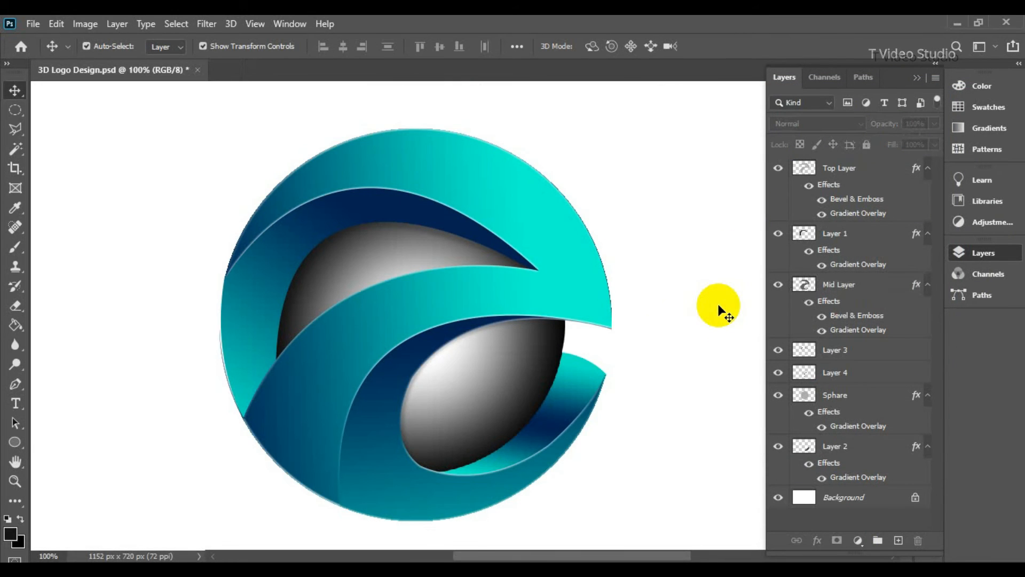
click(272, 265)
click(843, 251)
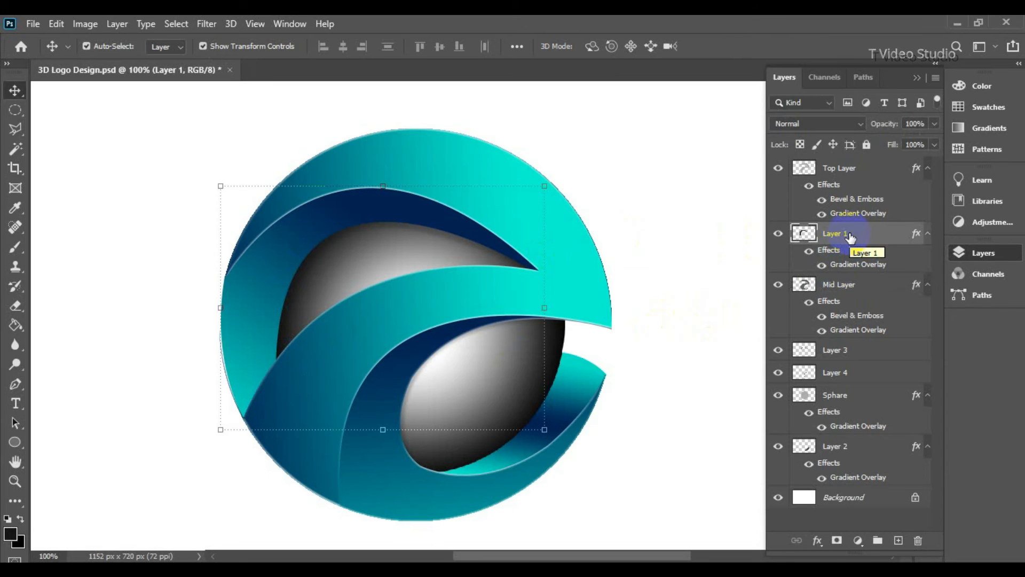
click(628, 390)
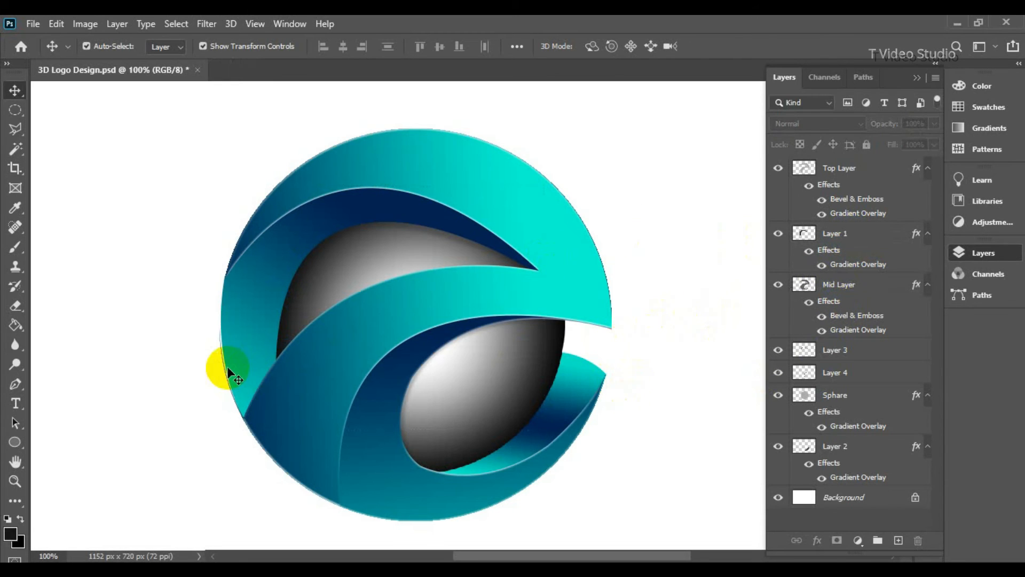
- Erase the stray edge pixels along the Top Layer's left outline with the Eraser tool
click(279, 395)
click(15, 305)
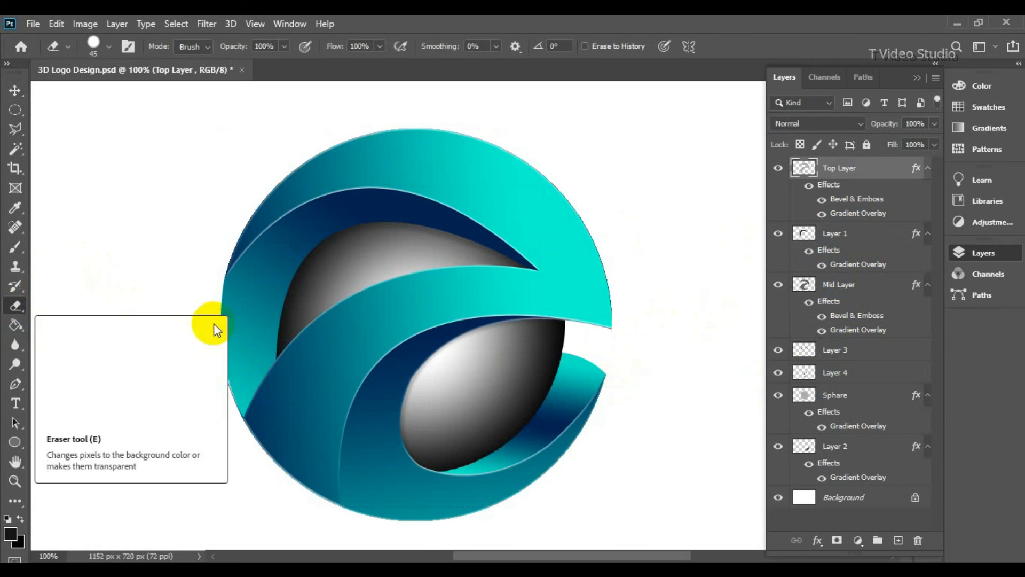
click(216, 318)
mouse_move(213, 319)
mouse_down()
mouse_move(206, 356)
mouse_move(226, 373)
mouse_move(213, 365)
mouse_move(211, 339)
mouse_move(220, 408)
mouse_up()
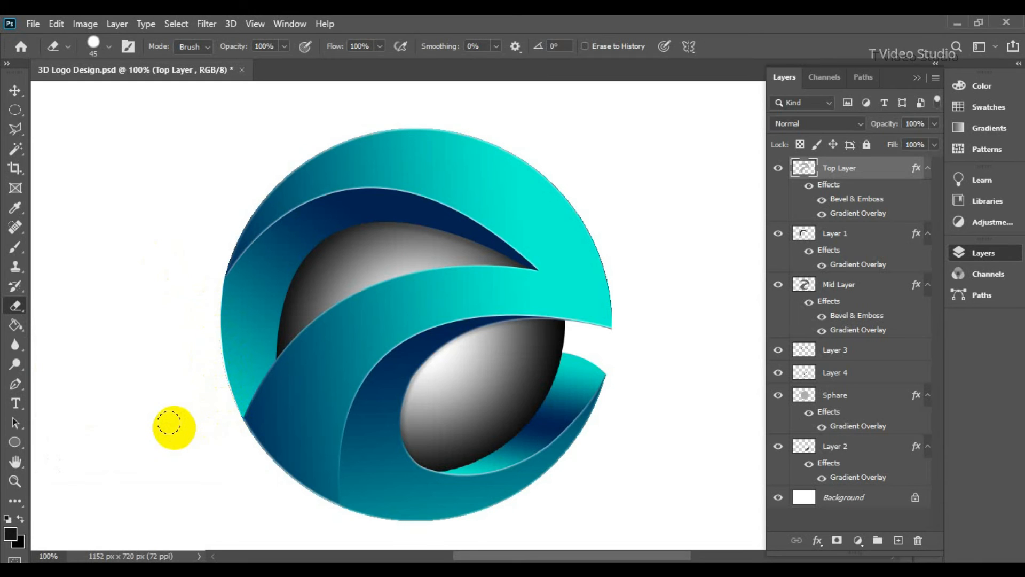
- Shift the overlapping layers at the logo's left edge to check which one holds the stray pixels, and undo the moves
ctrl+click(222, 447)
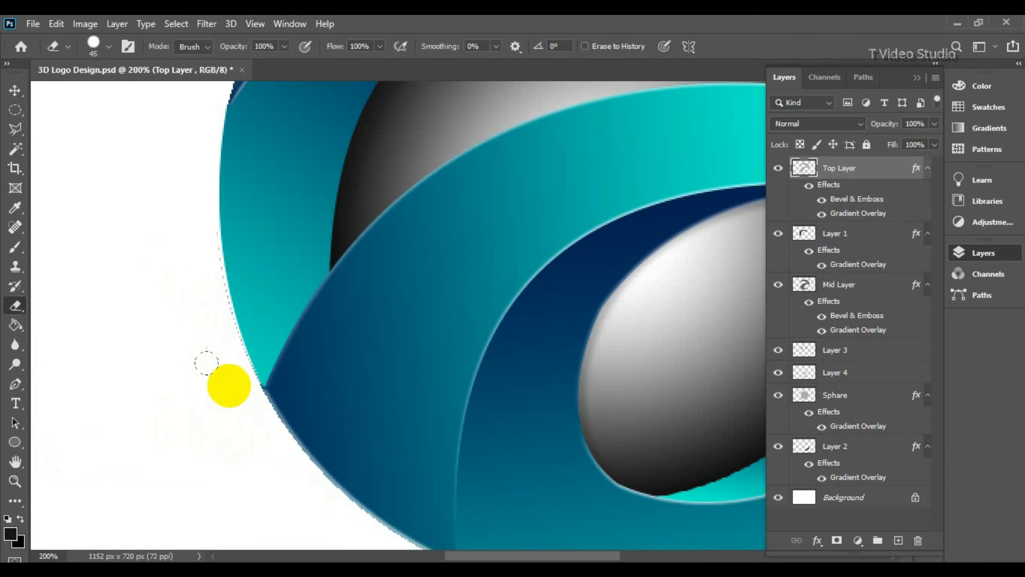
alt+click(178, 376)
alt+click(179, 377)
ctrl+click(344, 350)
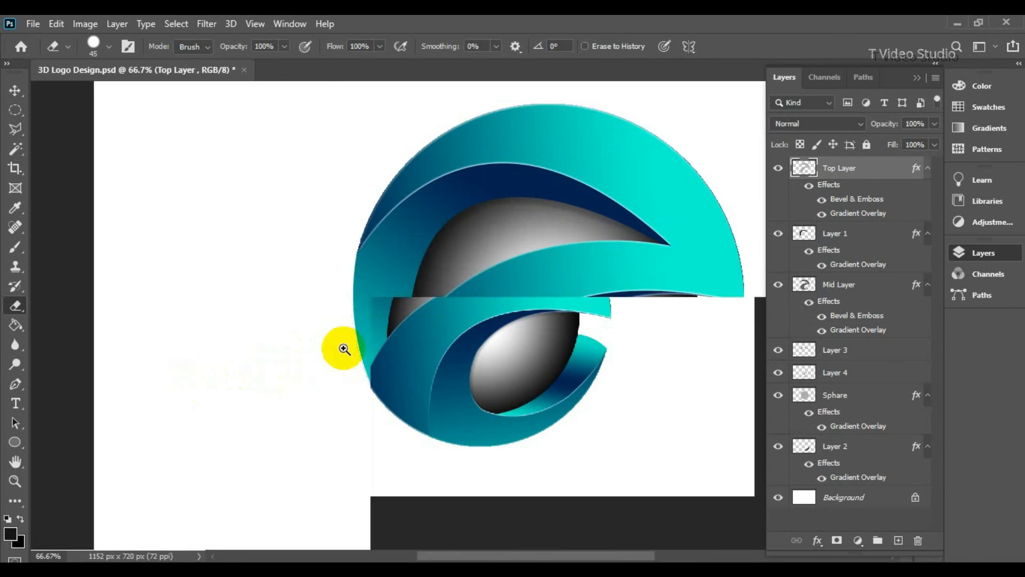
ctrl+click(342, 352)
ctrl+click(339, 356)
click(15, 90)
click(469, 356)
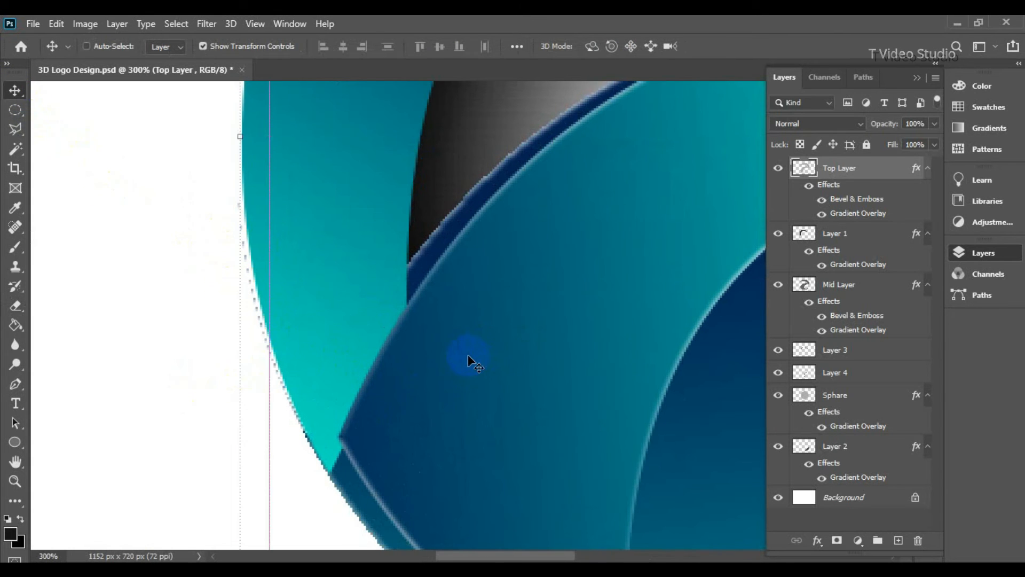
click(323, 175)
drag(308, 180, 297, 183)
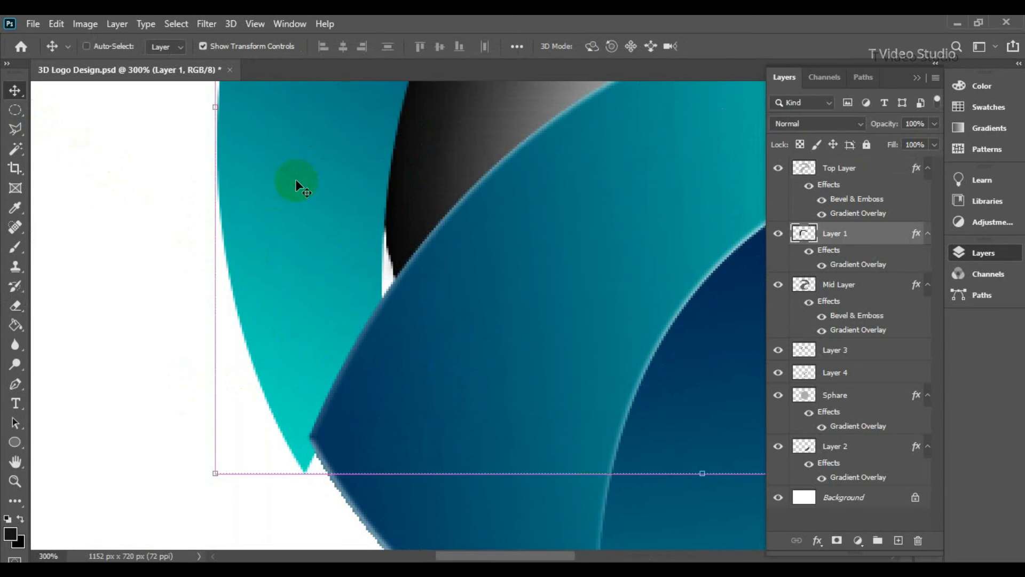
key(ctrl+z)
drag(398, 389, 485, 377)
key(ctrl+z)
- Select the Mid Layer and erase its stray pixels outside the logo's left edge
click(718, 357)
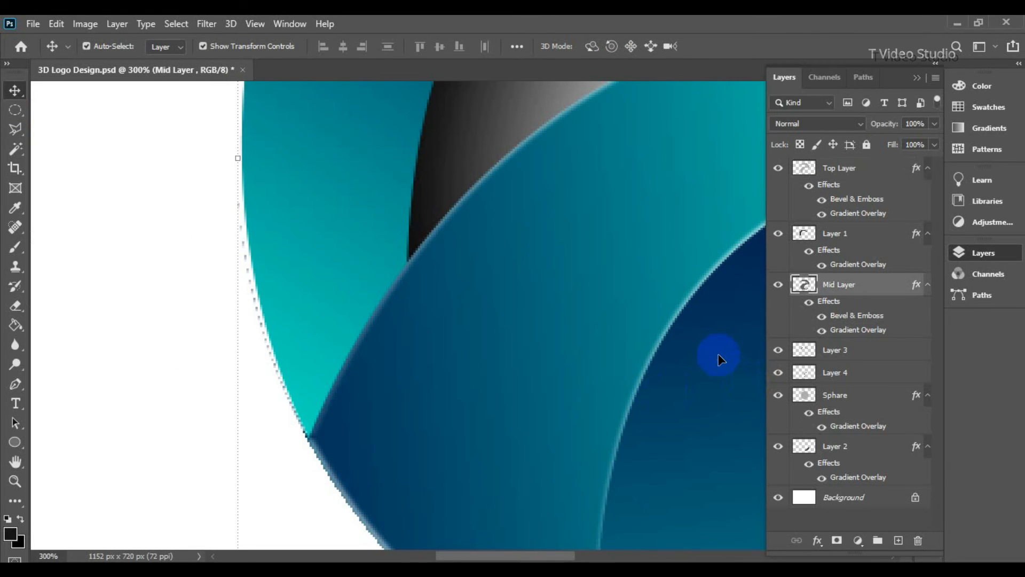
click(15, 324)
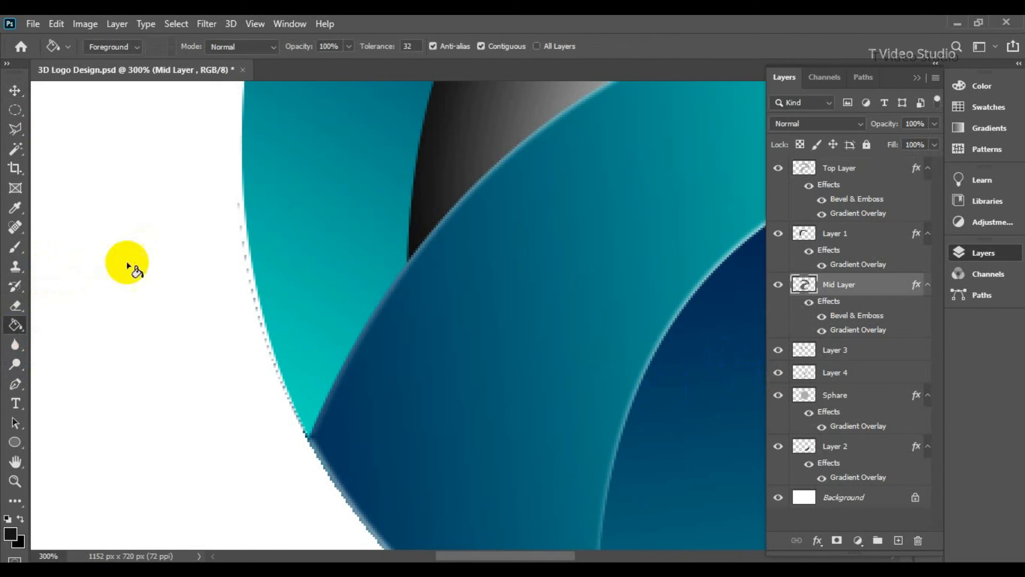
click(16, 305)
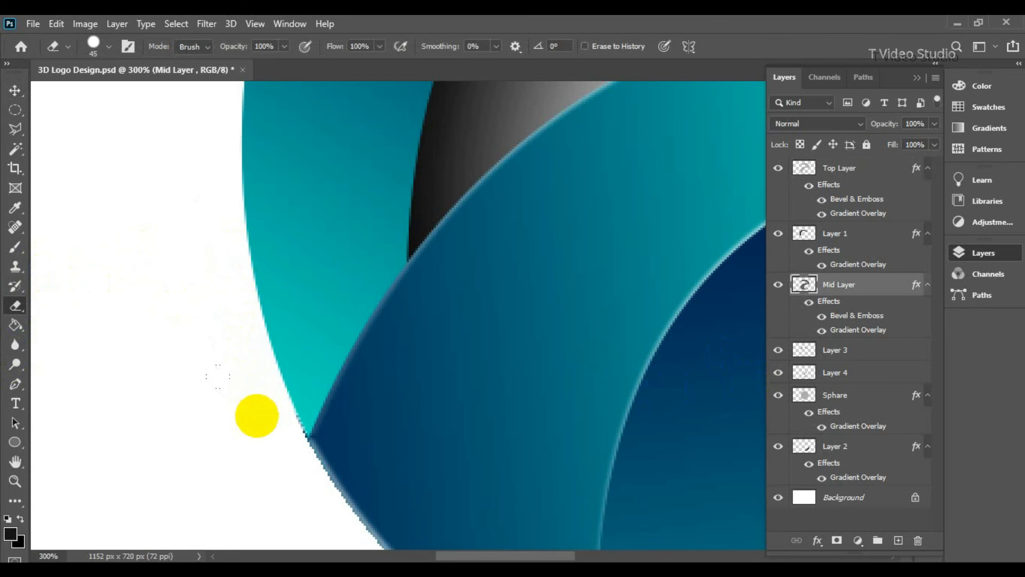
click(15, 109)
- Start a Pen tool path at the logo's left edge and trace the Top Layer's outer curve around to the right tip
scroll(376, 291, down, 3)
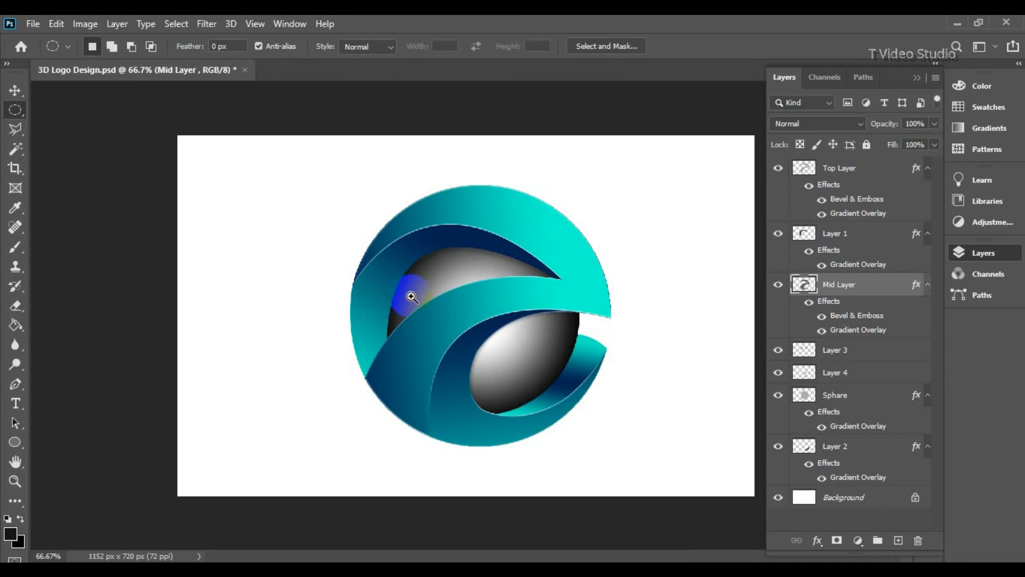
scroll(403, 290, up, 1)
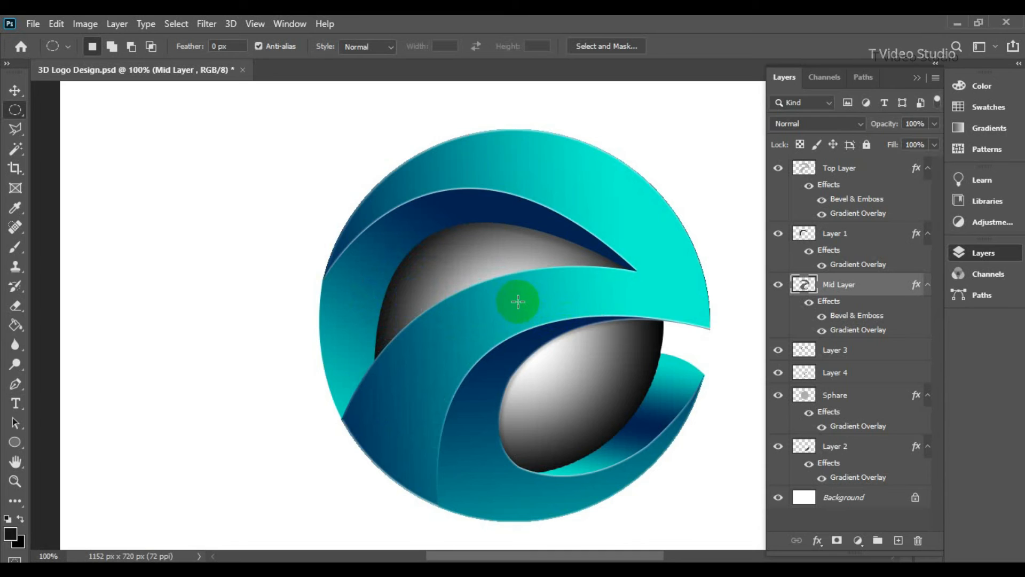
click(19, 385)
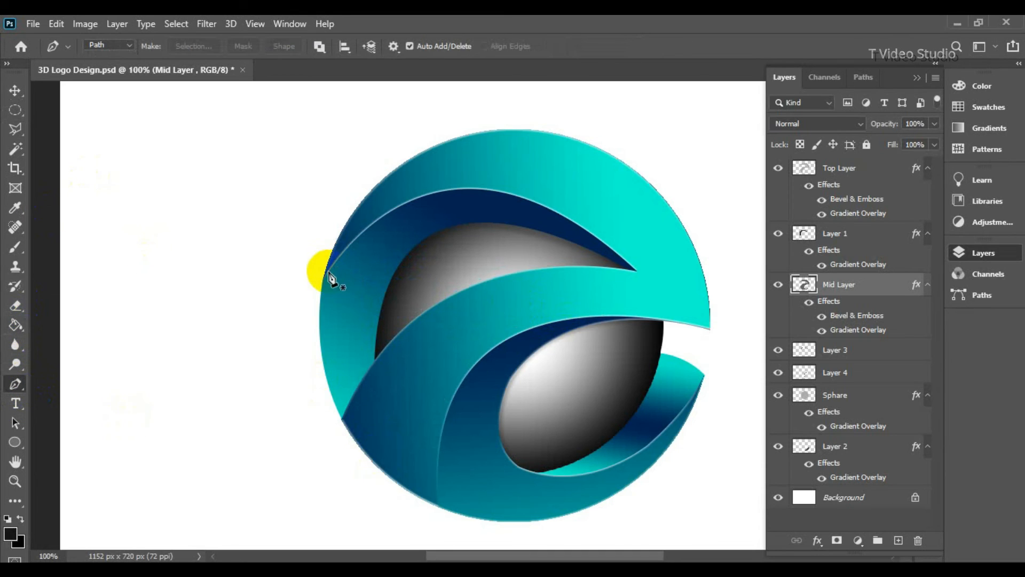
click(323, 278)
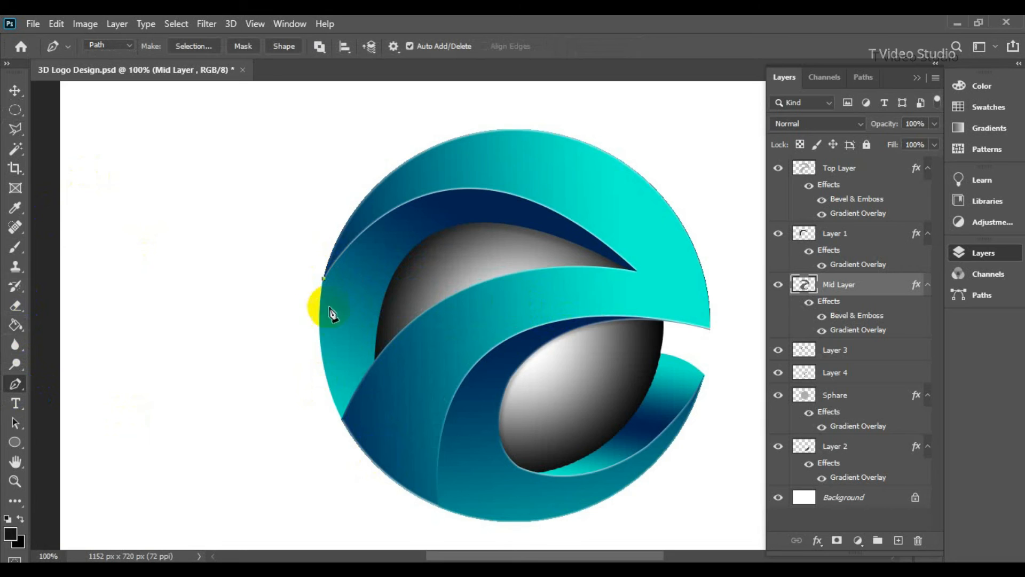
drag(532, 130, 708, 134)
alt+click(531, 131)
drag(681, 223, 733, 310)
alt+click(682, 225)
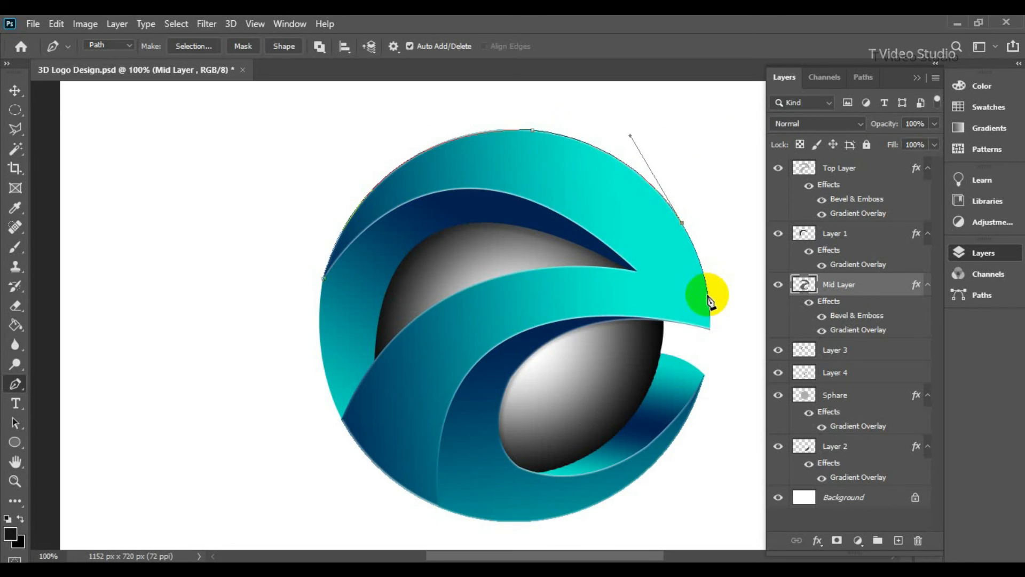
drag(709, 295, 715, 341)
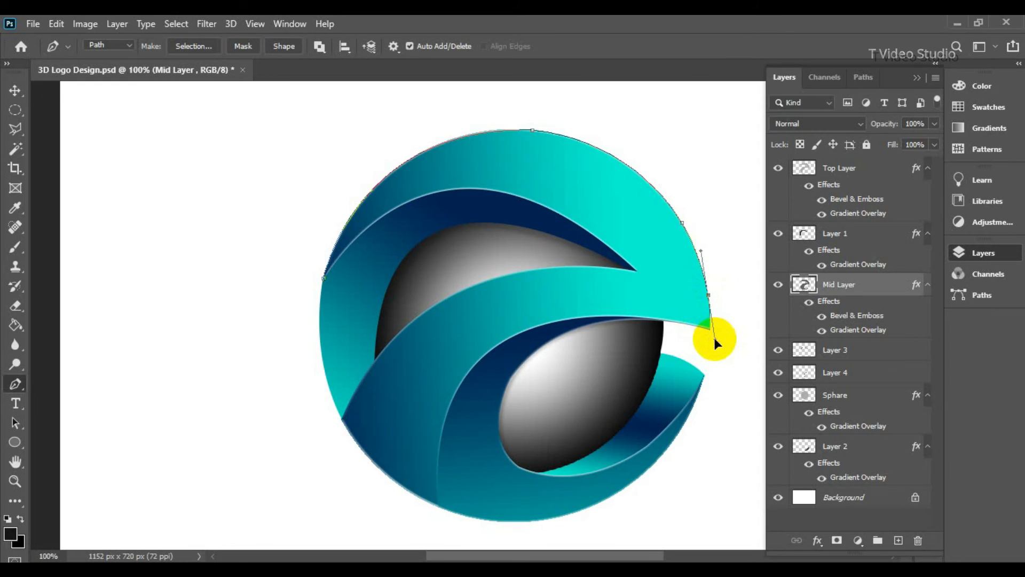
alt+click(708, 295)
click(710, 306)
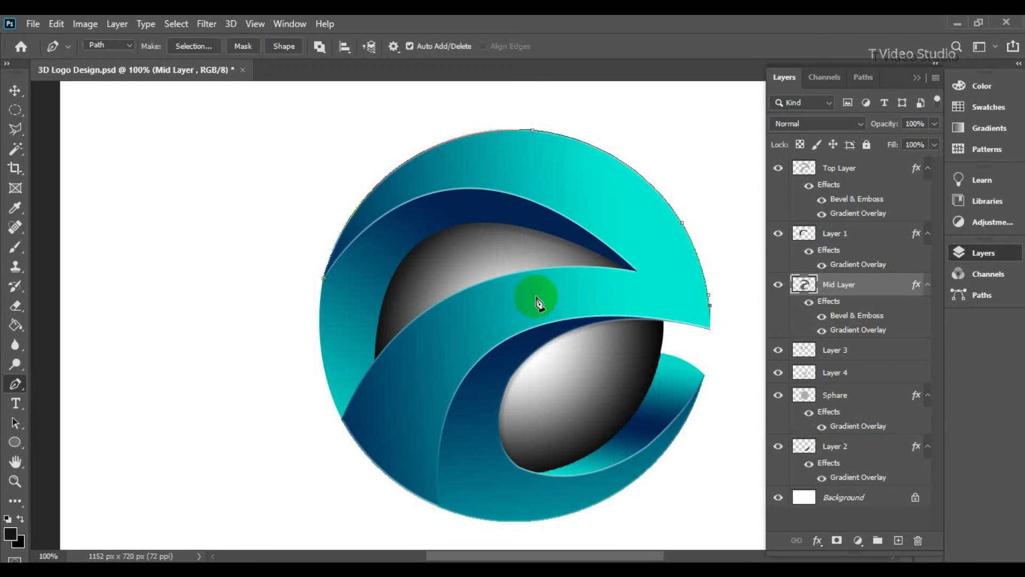
- Continue the path back through the middle of the diagonal band, curving down to the logo's lower-left edge
drag(533, 295, 461, 328)
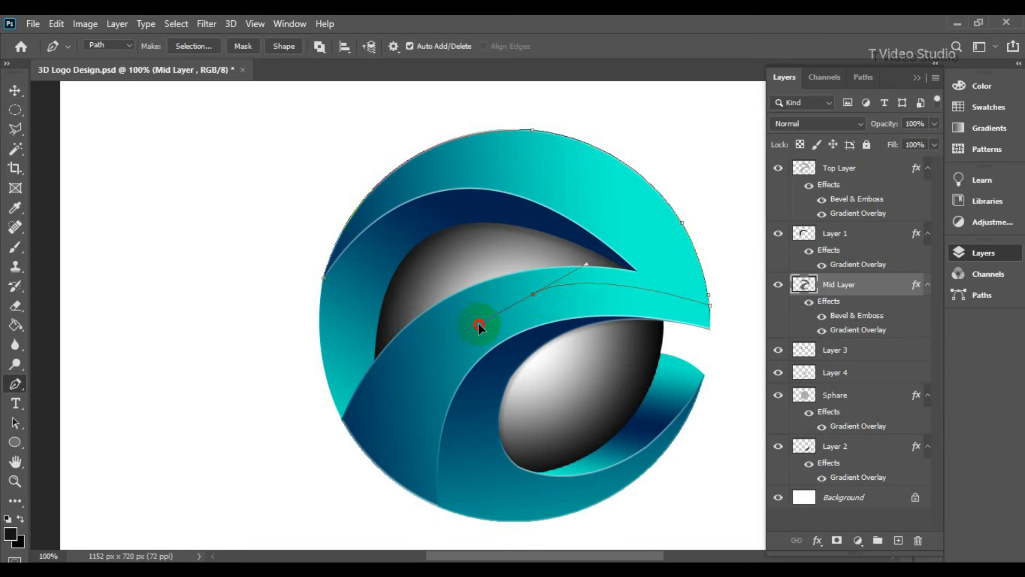
alt+click(538, 295)
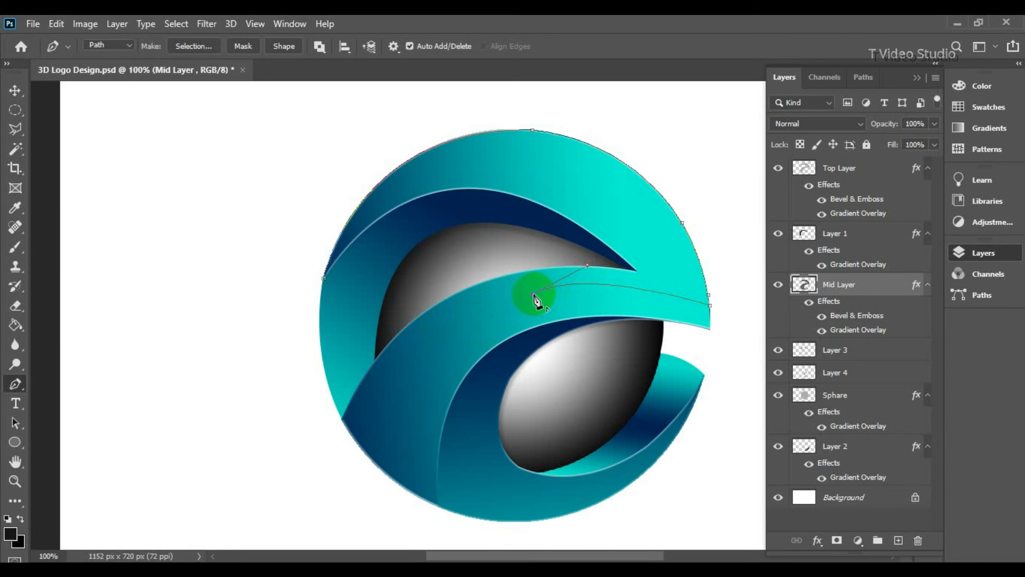
scroll(457, 362, down, 3)
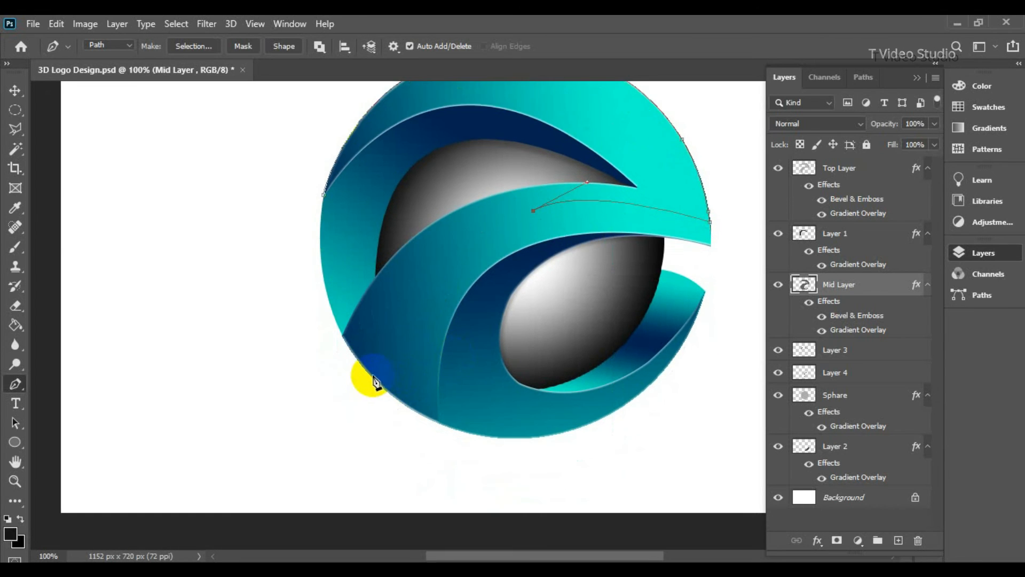
drag(372, 378, 413, 481)
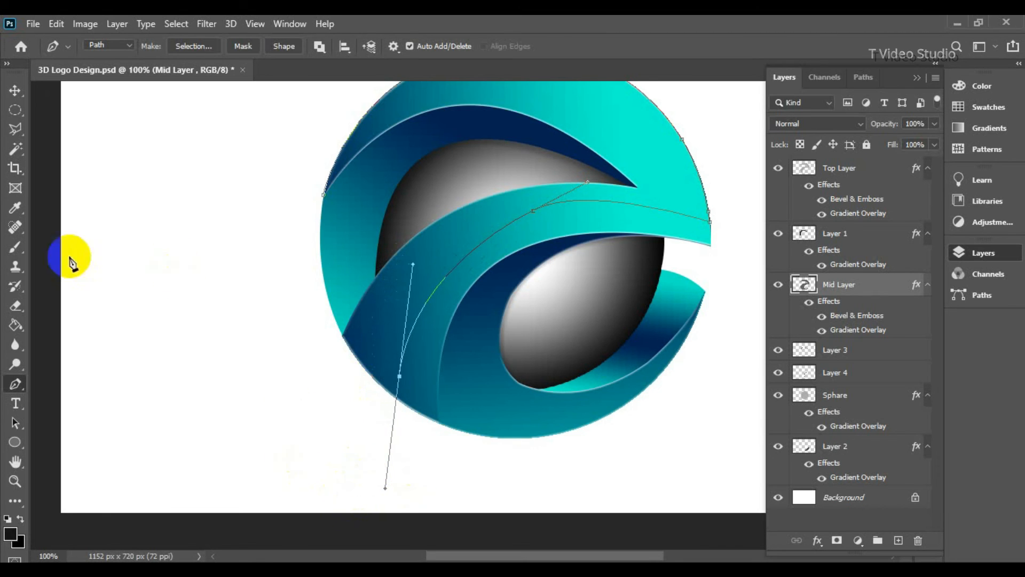
- Smooth the path through the band with the Convert Point tool, reshaping its handles and nudging the middle anchor right and up
right_click(15, 383)
click(80, 457)
drag(389, 487, 395, 495)
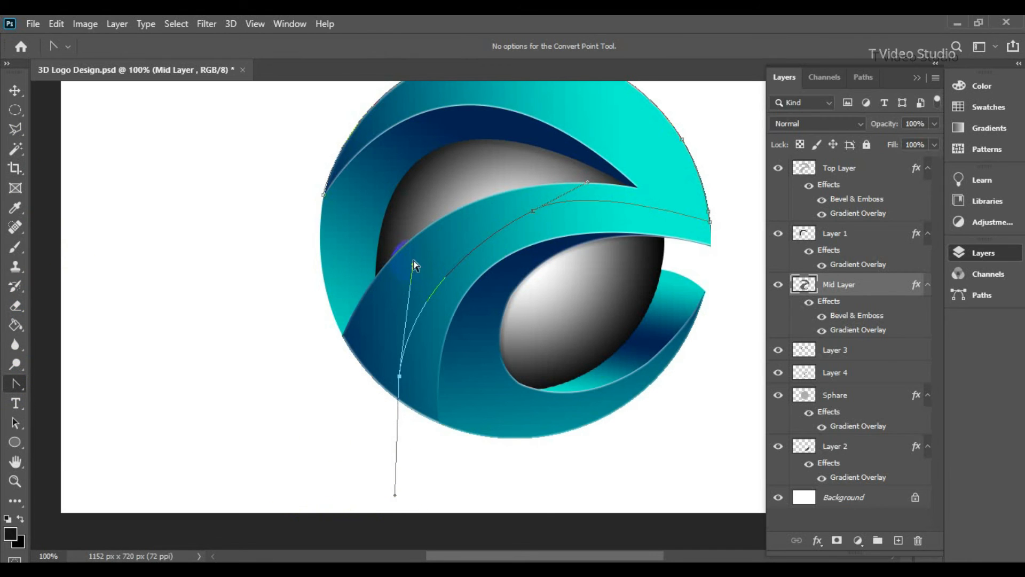
drag(415, 265, 419, 229)
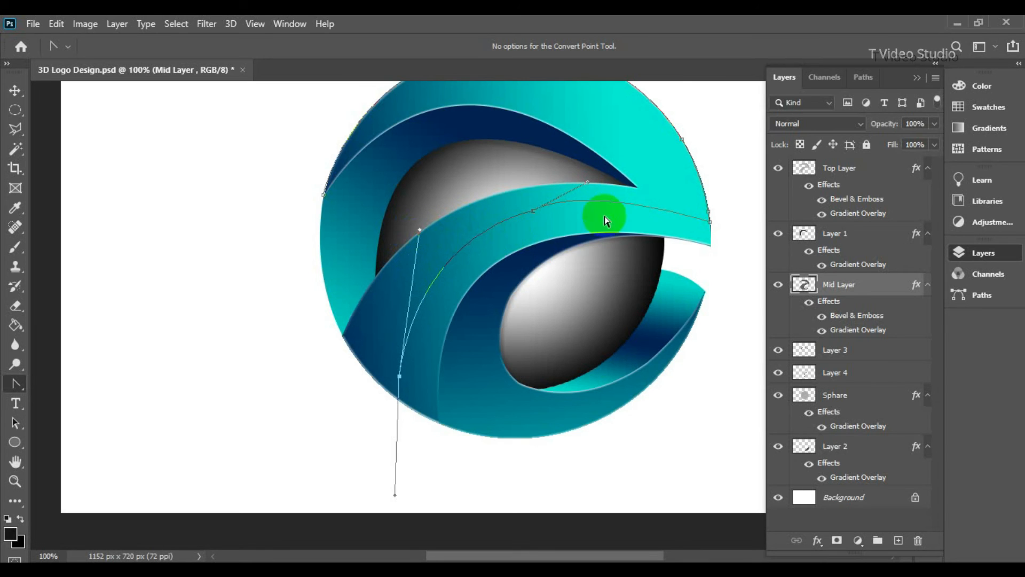
click(535, 213)
click(534, 212)
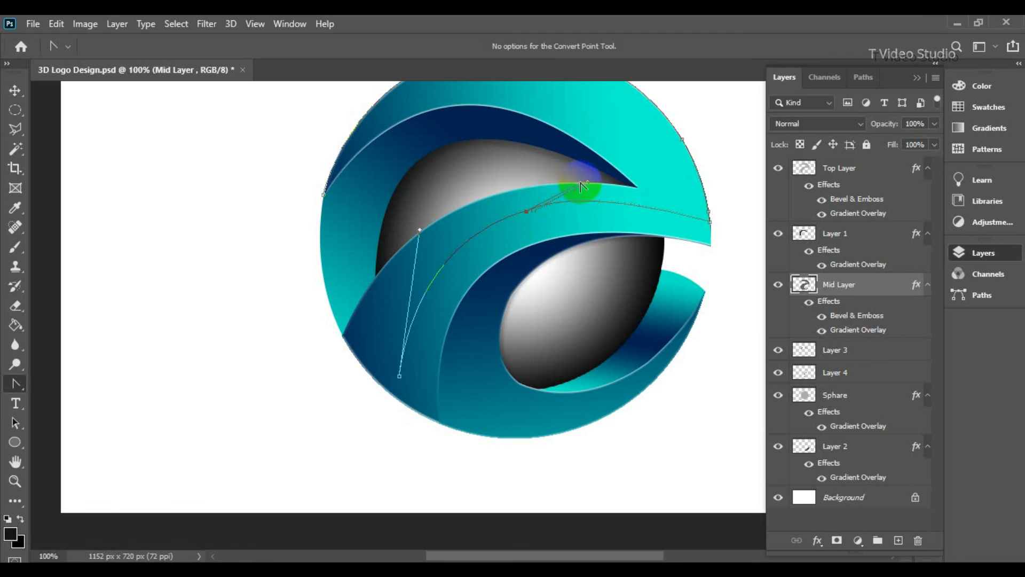
drag(616, 190, 621, 190)
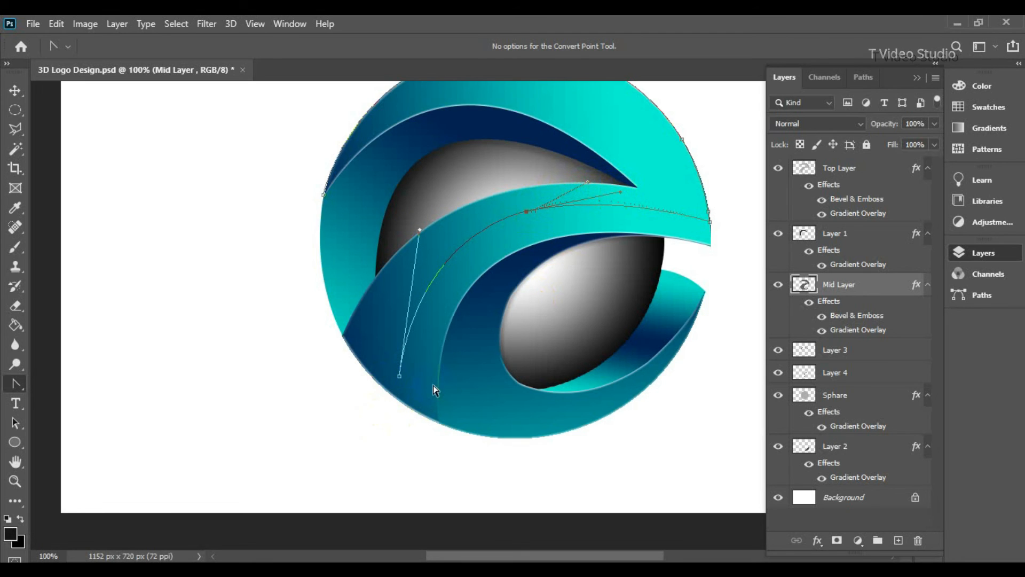
key(Right)
key(Right)
key(Right)
key(Right)
key(Right)
key(Right)
key(Right)
key(Right)
key(Right)
key(Right)
key(Up)
key(Up)
- Redraw the lower-left anchor's handles, shift the anchor down onto the logo's outer edge and refine the curve's upper handle
click(400, 377)
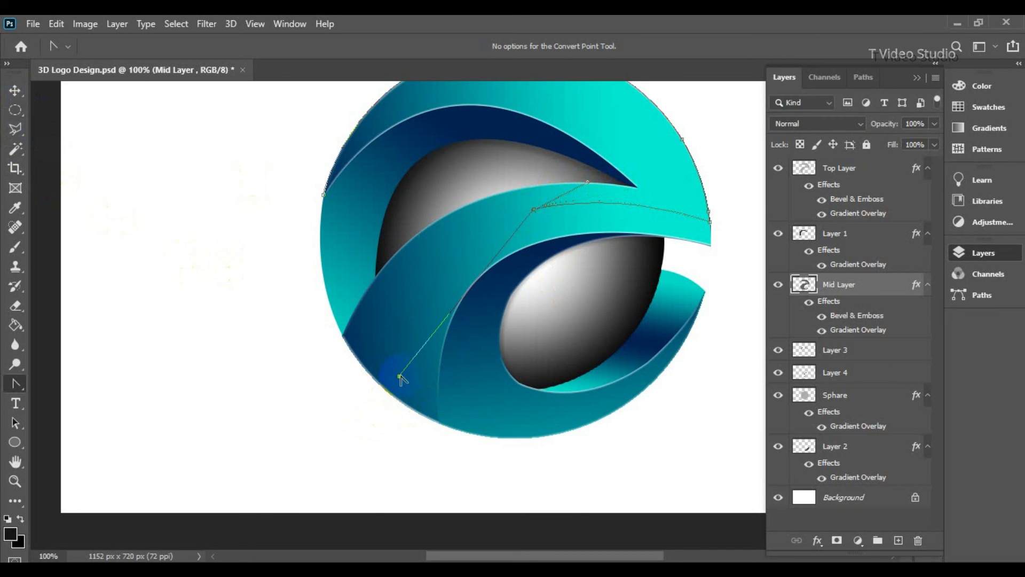
drag(398, 392, 403, 510)
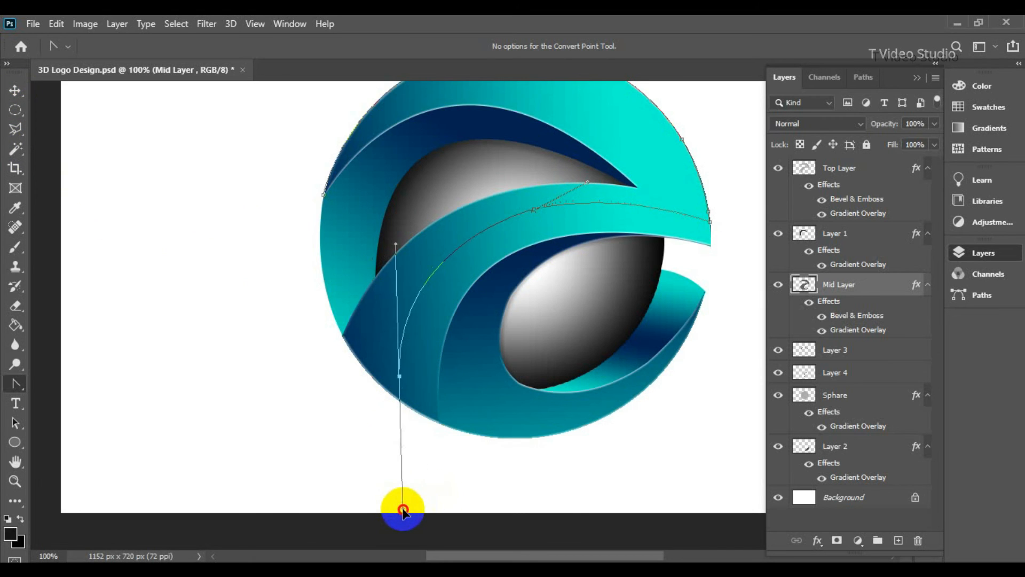
key(Down)
key(Down)
key(Down)
key(Down)
key(Down)
key(Down)
key(Down)
key(Down)
key(Down)
key(Down)
key(Down)
key(Down)
key(Down)
key(Down)
key(Down)
key(Down)
key(Down)
key(Down)
key(Down)
key(Down)
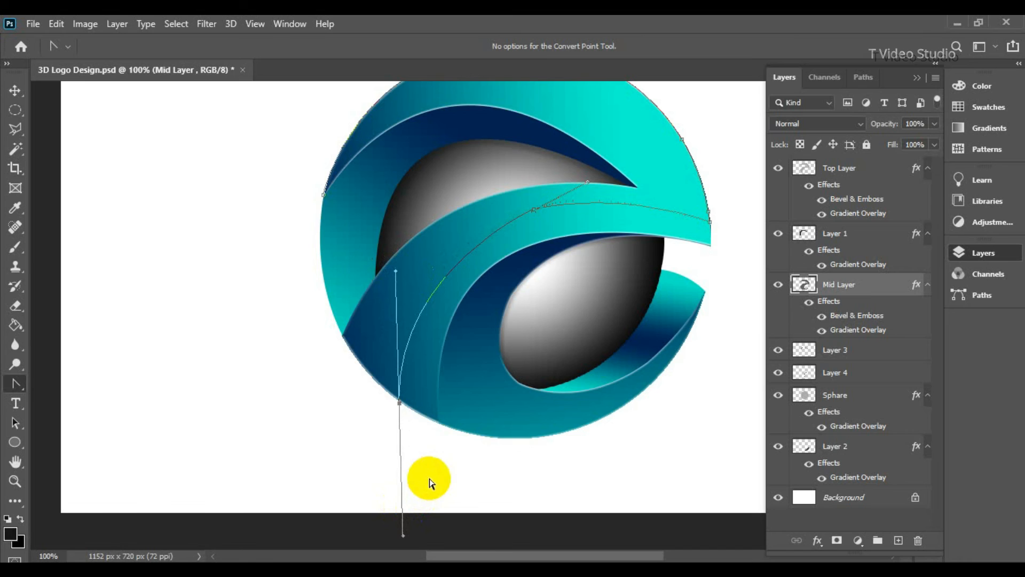
drag(395, 271, 397, 245)
- Resume the path with the Pen tool along the lower-left edge and the band's upper edge to the inner tip
click(21, 381)
click(59, 383)
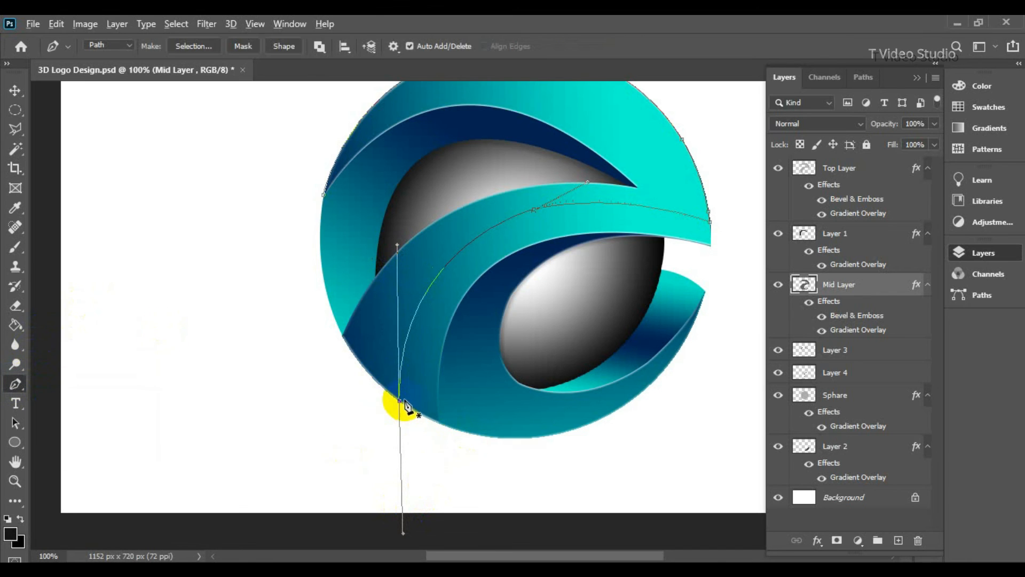
click(400, 401)
drag(343, 338, 346, 324)
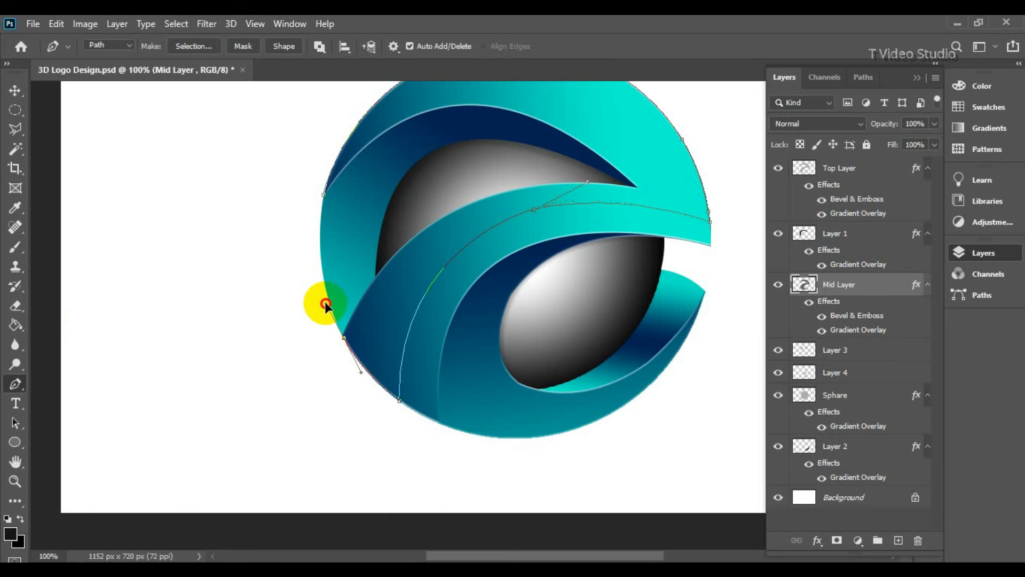
alt+click(344, 338)
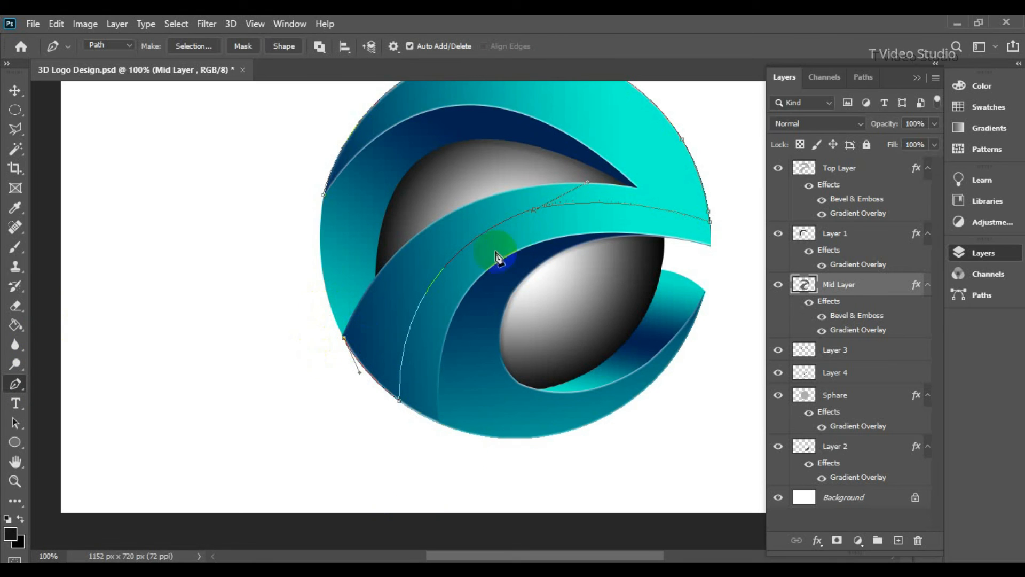
drag(502, 193, 631, 155)
alt+click(503, 192)
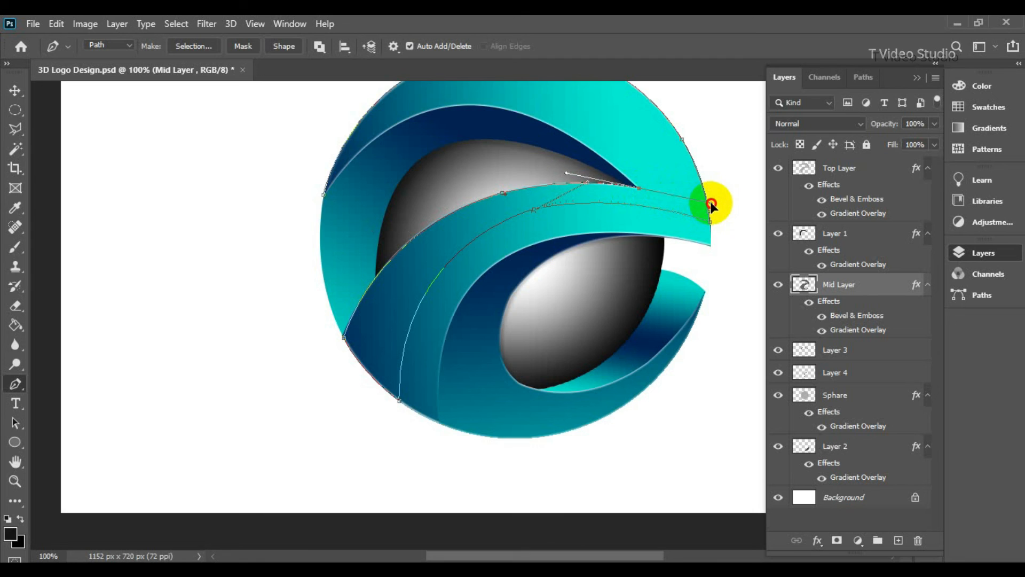
click(716, 204)
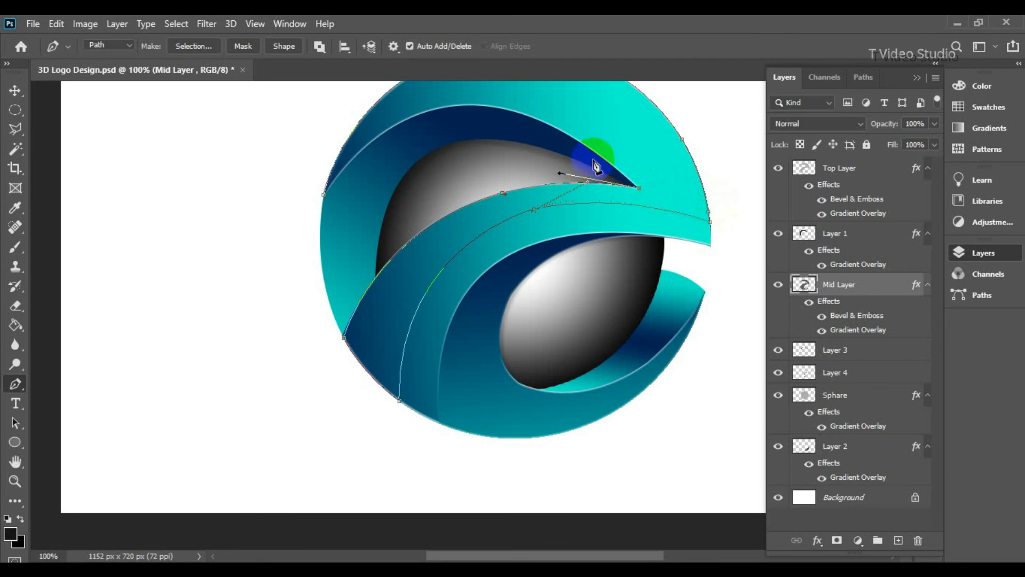
- Trace the Top Layer's inner curve back to the logo's left edge and close the path at its starting anchor
drag(507, 110, 443, 98)
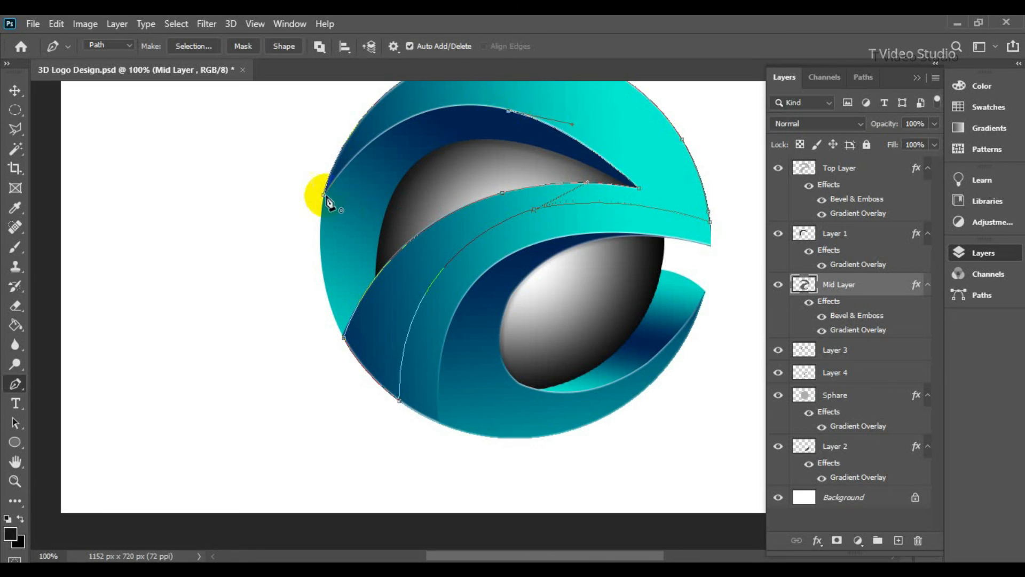
drag(325, 196, 246, 313)
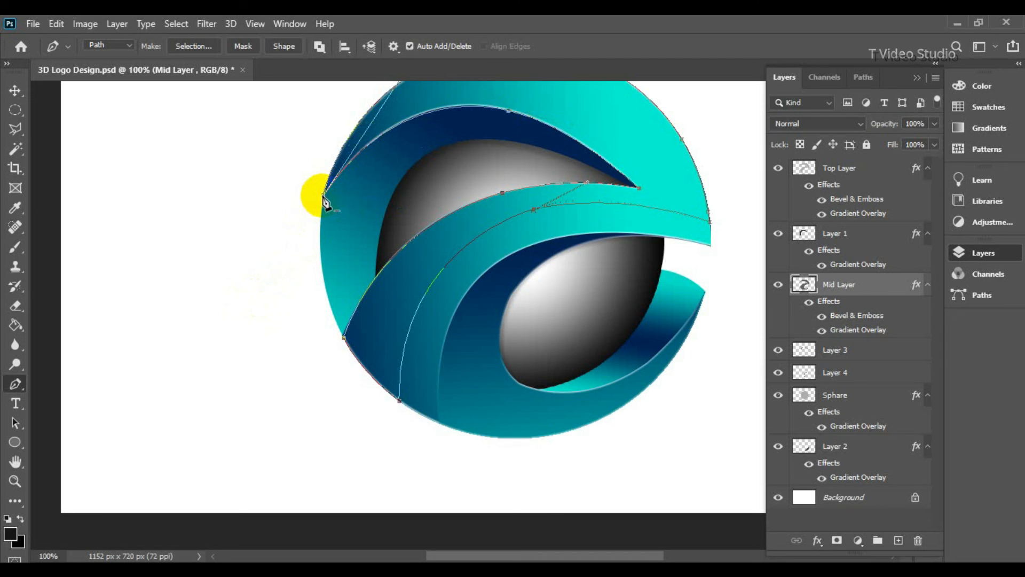
drag(324, 199, 238, 317)
- Convert the closed path to a new selection with a 1-pixel feather and add a new layer above the Mid Layer
right_click(635, 173)
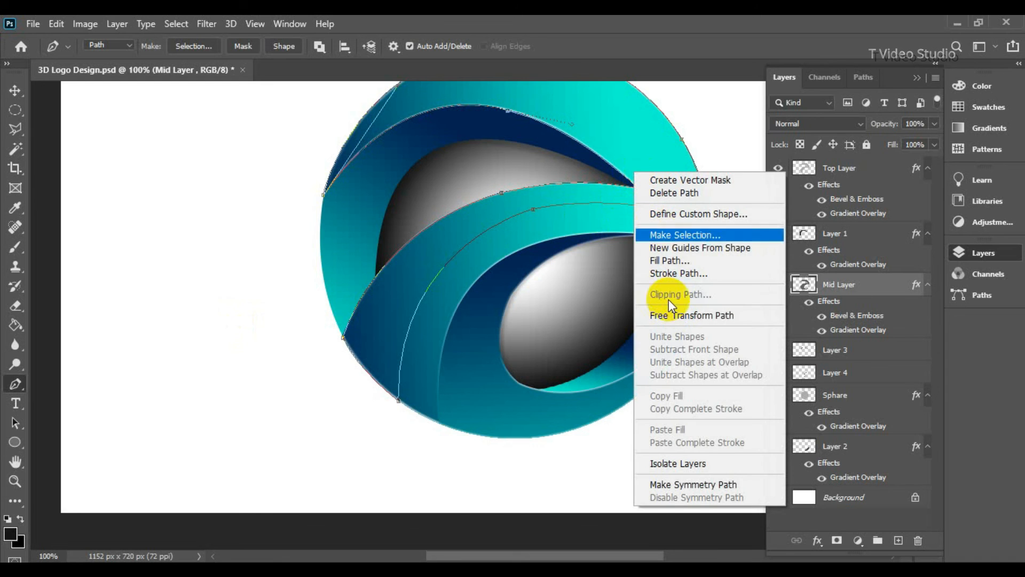
click(678, 232)
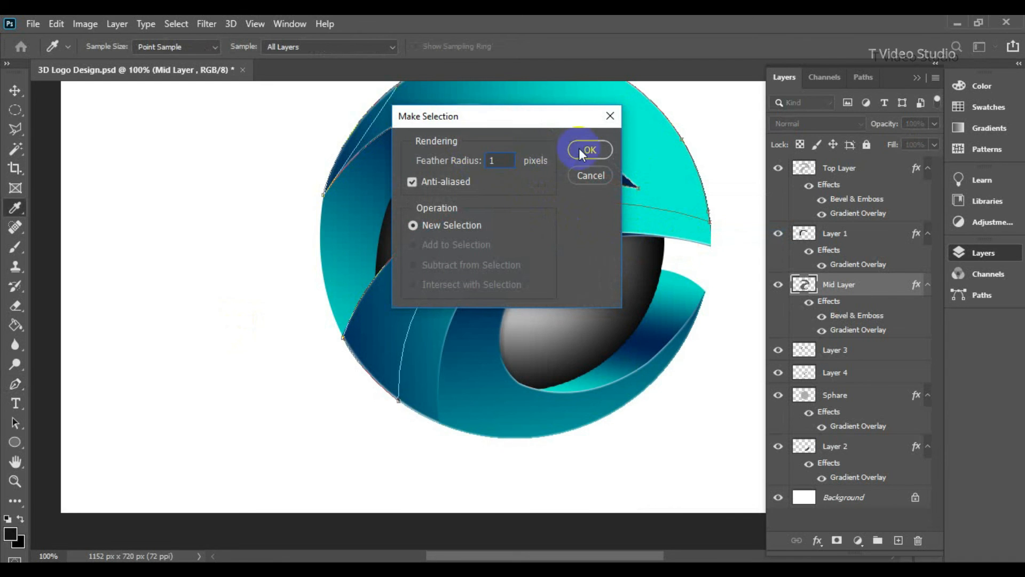
click(590, 149)
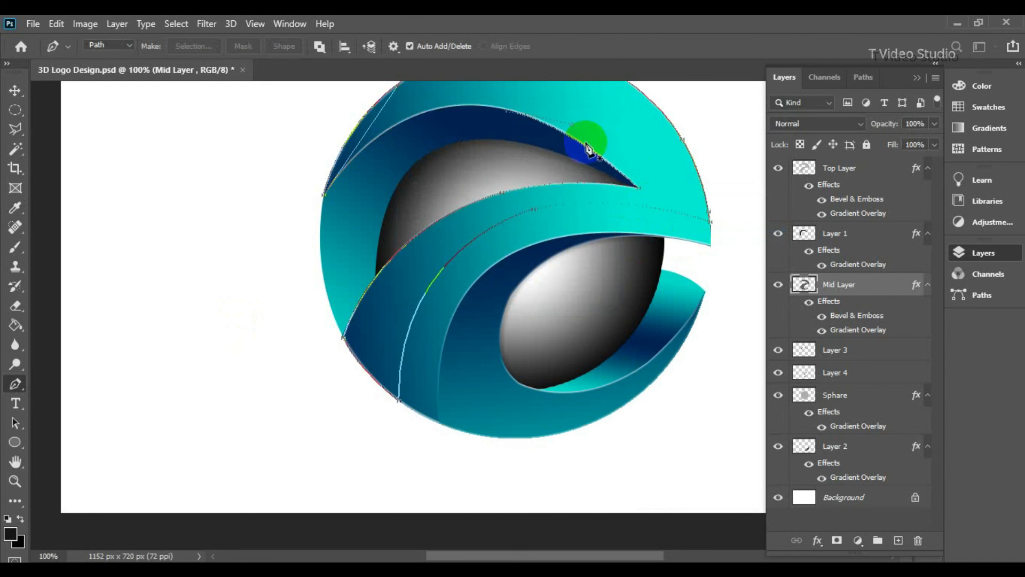
key(ctrl+minus)
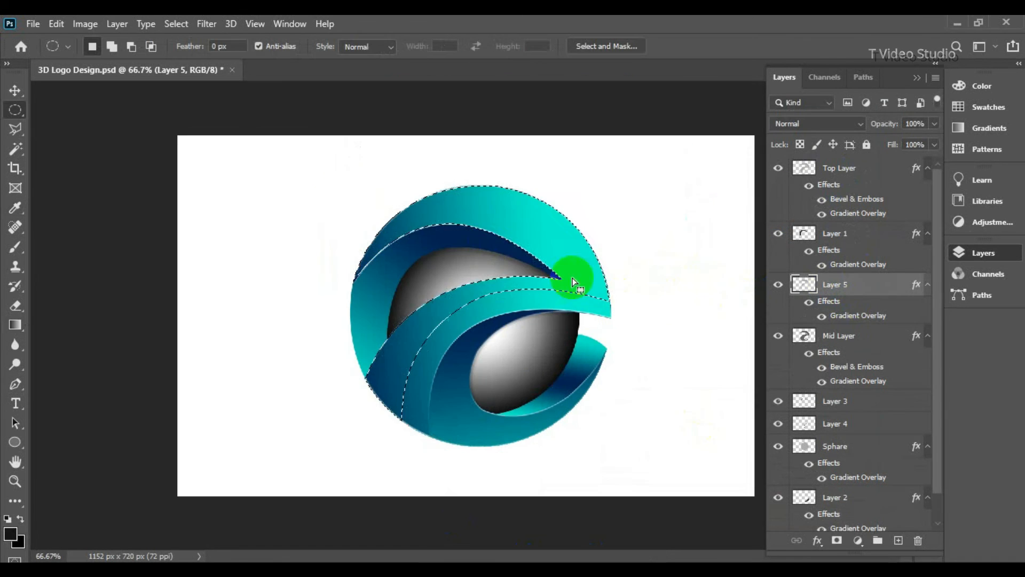
- Edit the white-to-transparent gradient, moving the first colour stop inward and the first opacity stop to location 25%
click(15, 324)
click(107, 47)
click(551, 396)
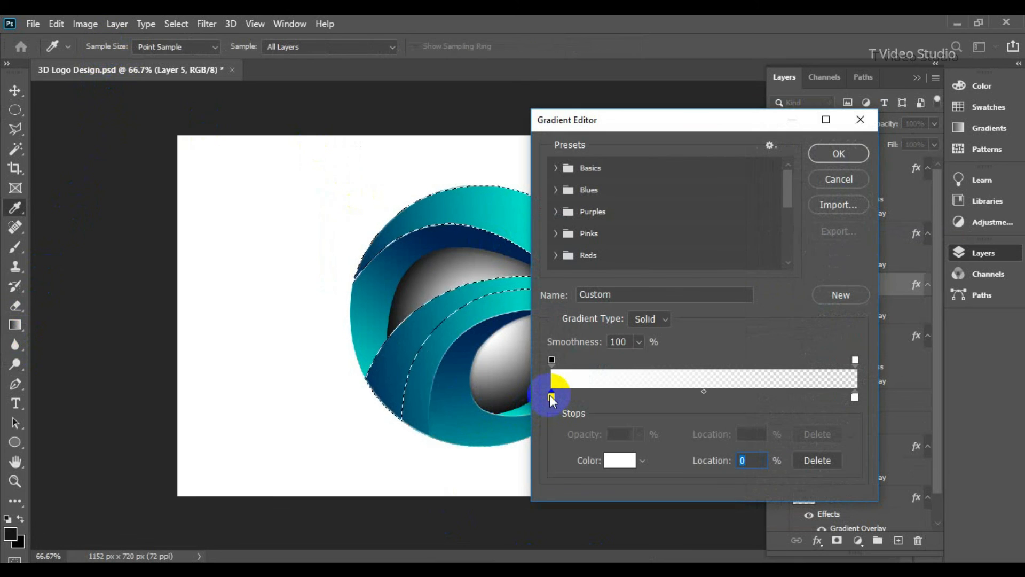
drag(703, 391, 744, 395)
drag(552, 396, 614, 396)
drag(552, 360, 627, 358)
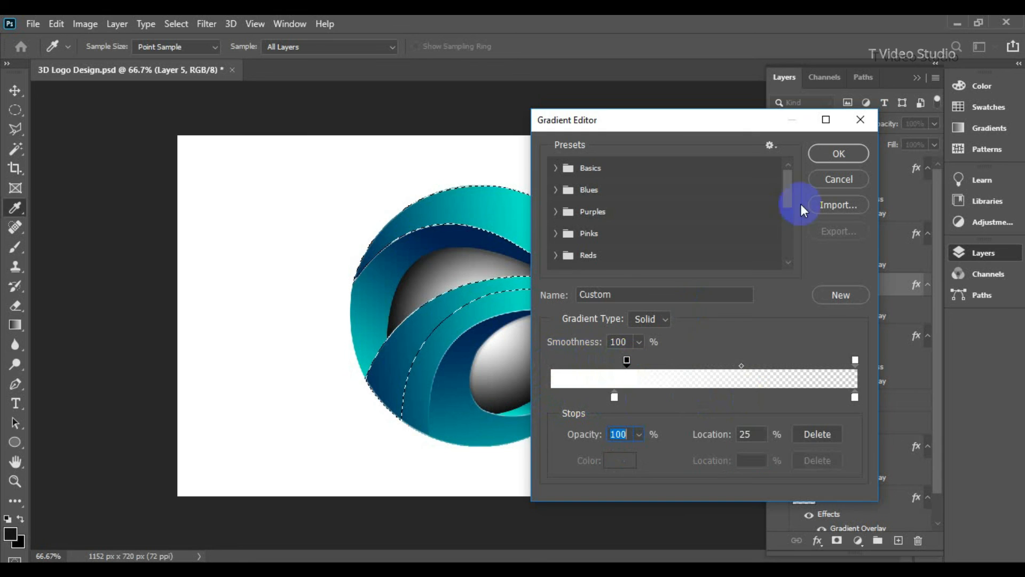
click(839, 154)
- Apply the white gradient across the selection from the right tip toward the left edge, keeping Layer 5 at the top of the stack
click(614, 303)
drag(614, 303, 349, 278)
drag(840, 288, 860, 170)
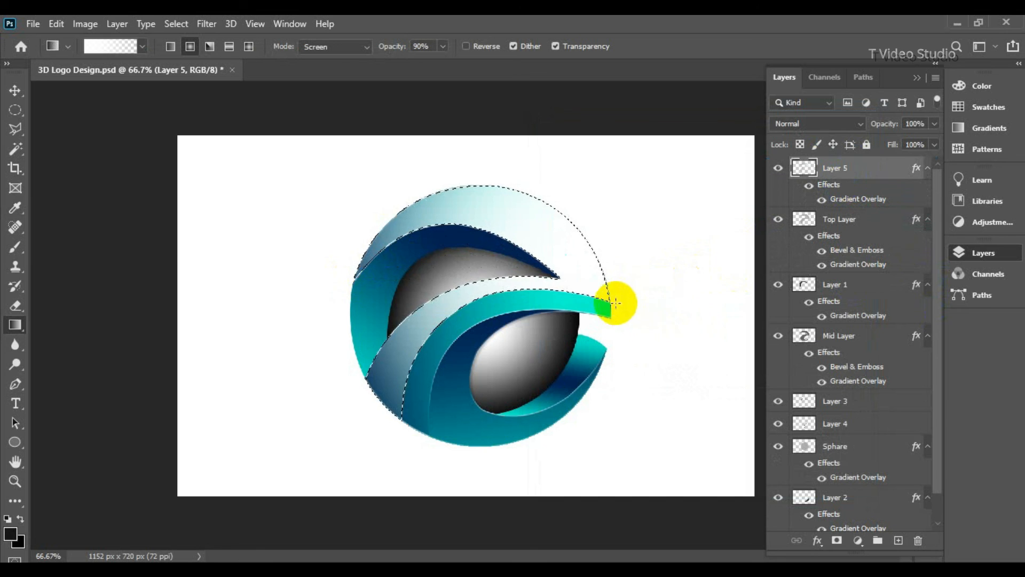
key(ctrl+z)
drag(807, 283, 848, 164)
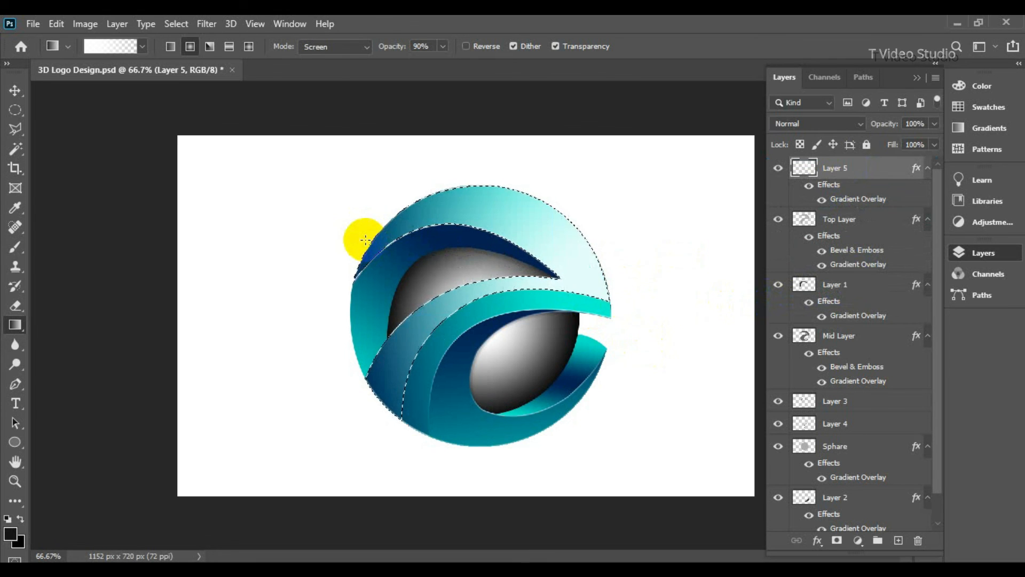
- Reduce Layer 5's opacity to 61% and its fill to 72%, and clear the highlight selection
click(917, 123)
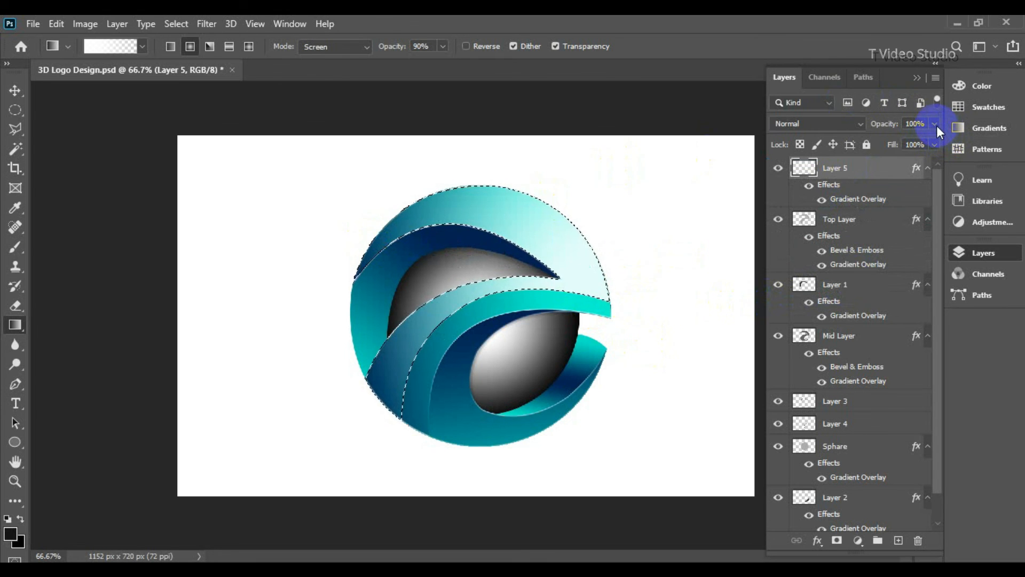
click(936, 124)
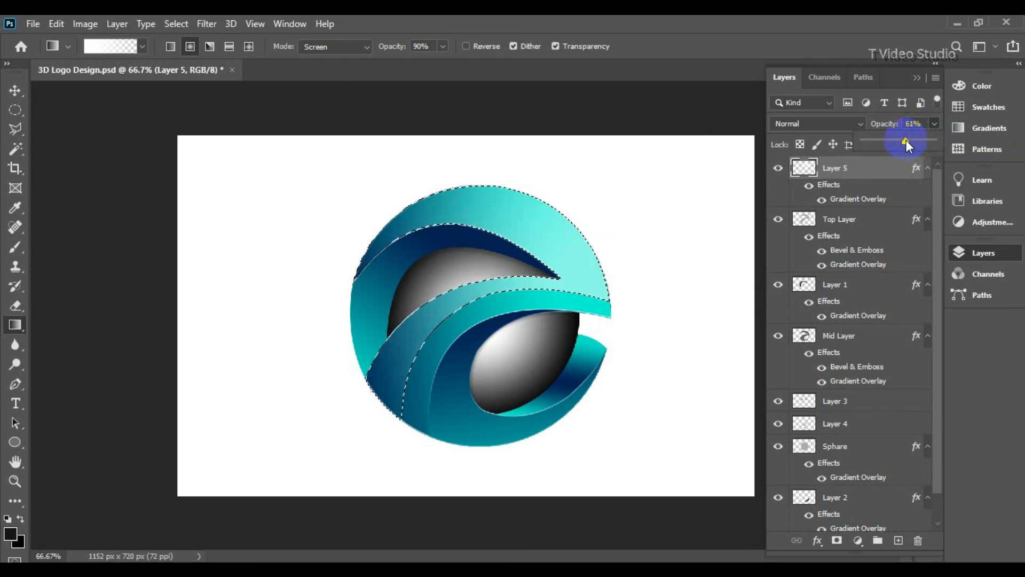
click(934, 144)
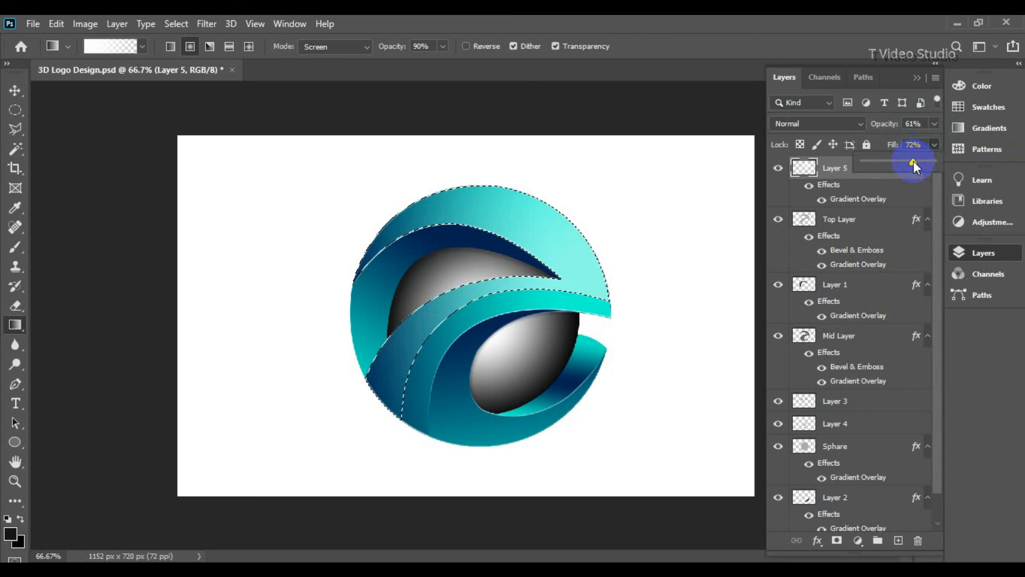
click(15, 109)
click(222, 175)
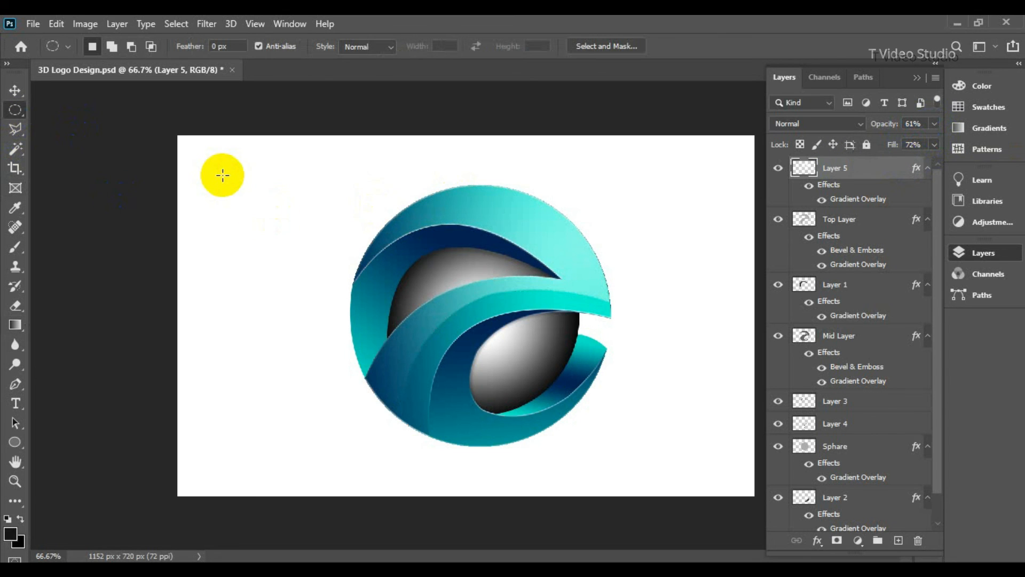
- Draw a circular selection in the blank area left of the logo and add a new layer directly above the Background
click(15, 90)
click(220, 132)
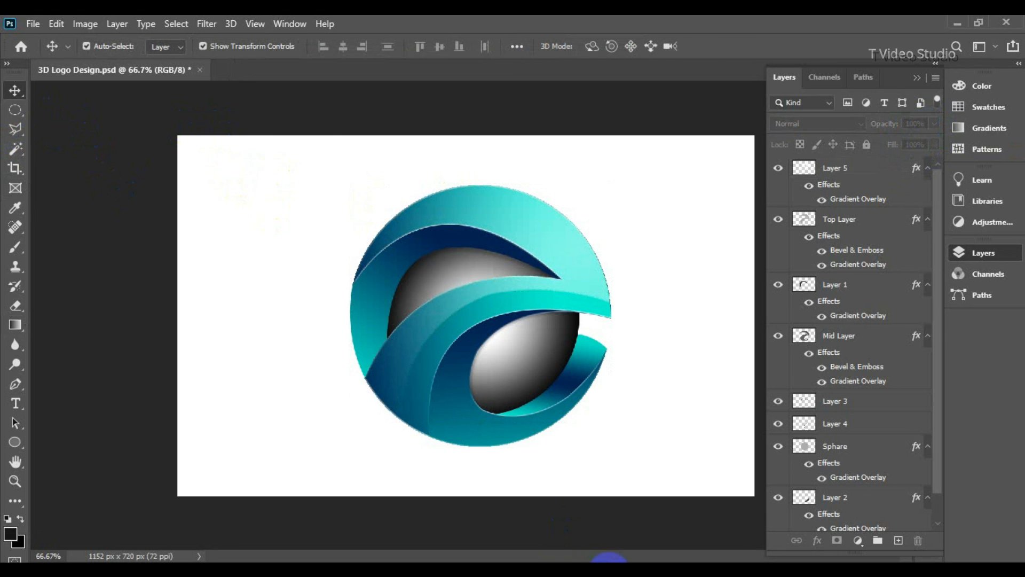
click(318, 153)
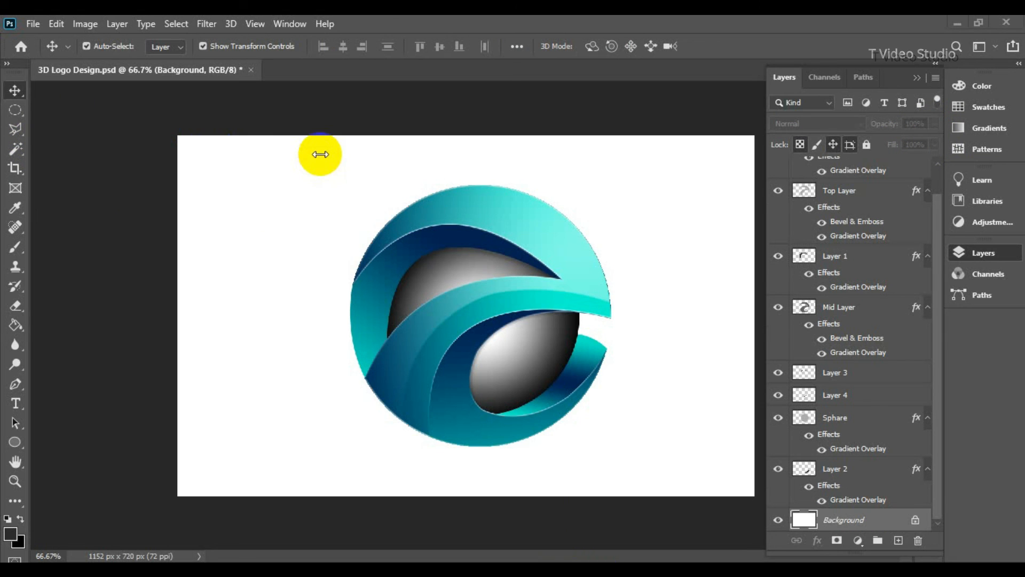
click(19, 109)
drag(224, 261, 342, 379)
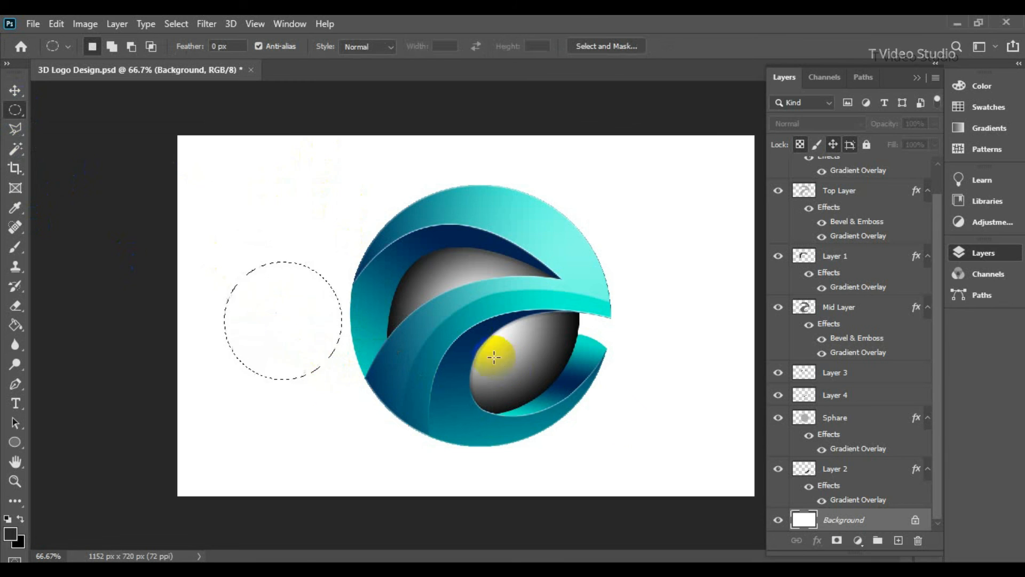
click(898, 539)
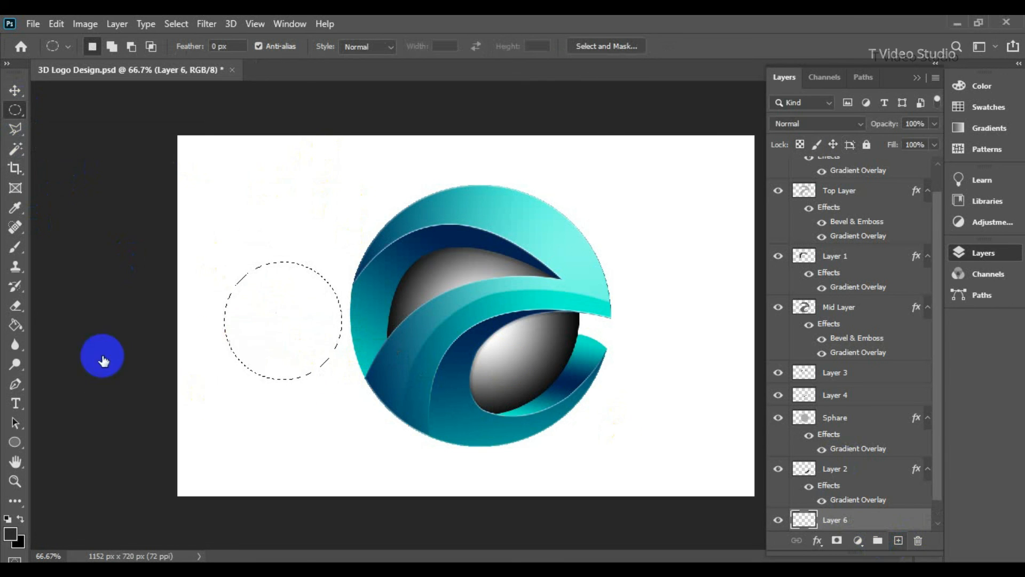
- Fill the circular selection on the new layer with a near-black colour and deselect it
click(16, 327)
click(12, 536)
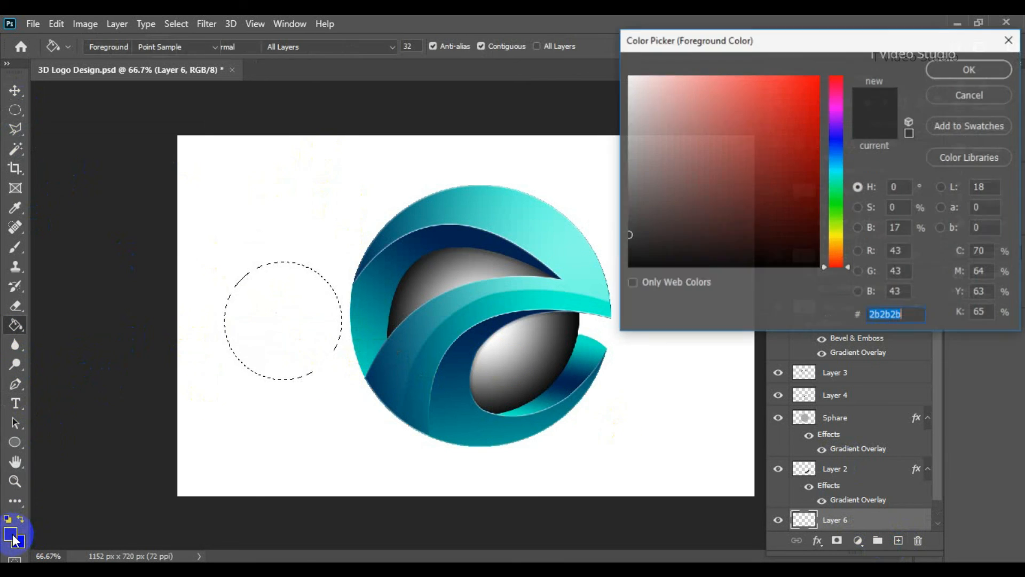
click(637, 254)
click(967, 70)
click(303, 310)
click(15, 108)
click(157, 161)
- Shift the black circle slightly away from the logo and soften it with a strong Gaussian Blur
click(15, 92)
click(269, 308)
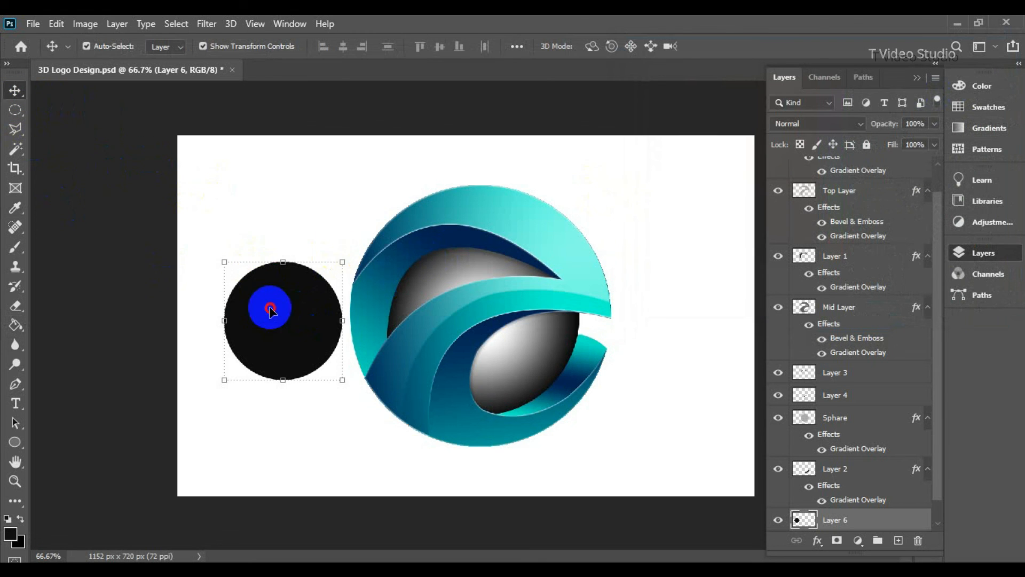
drag(270, 308, 252, 306)
click(206, 24)
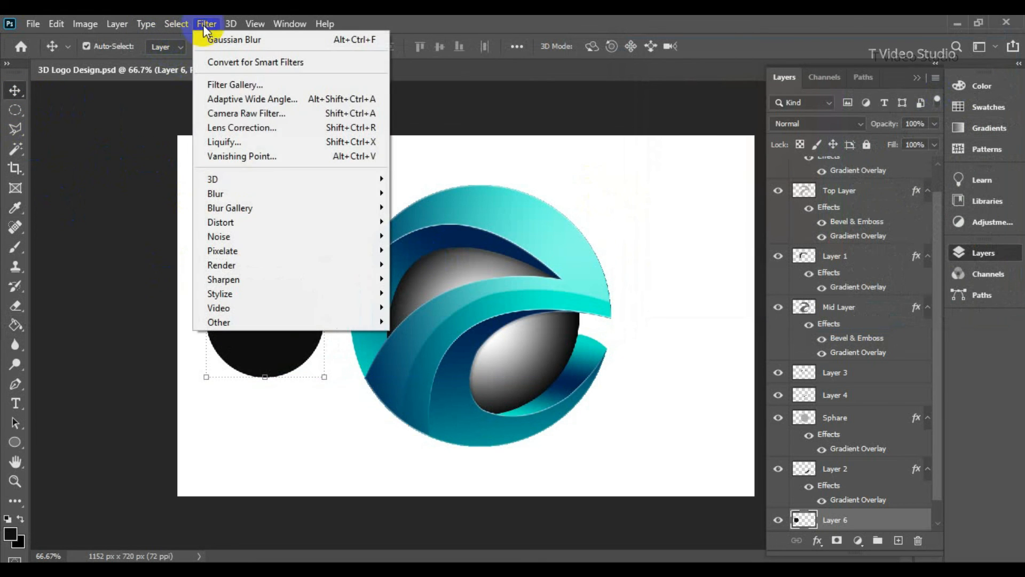
mouse_move(355, 195)
click(453, 249)
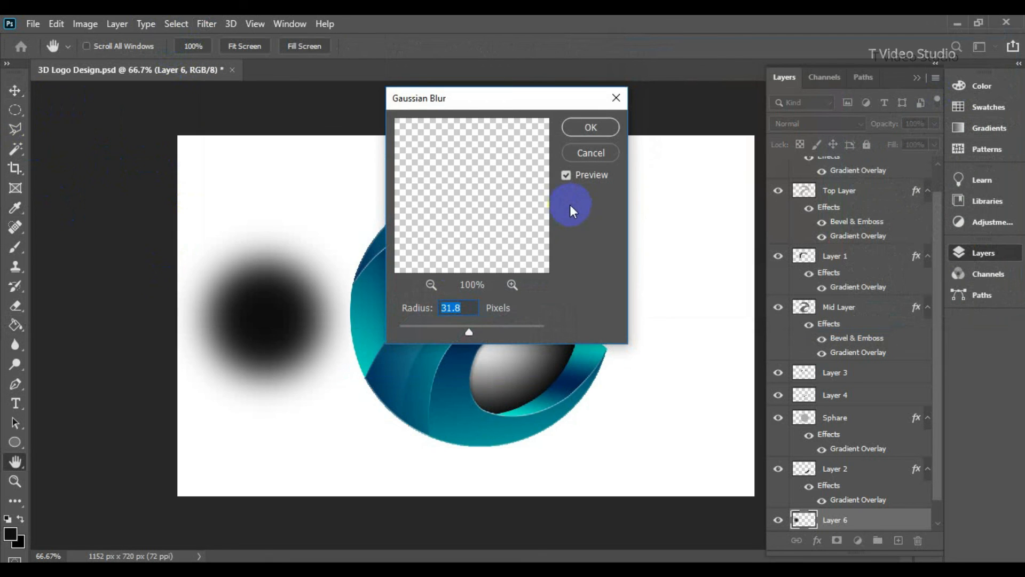
drag(479, 332, 484, 329)
click(580, 133)
- Flatten the blurred circle into a thin horizontal shadow and place it centred beneath the logo
key(v)
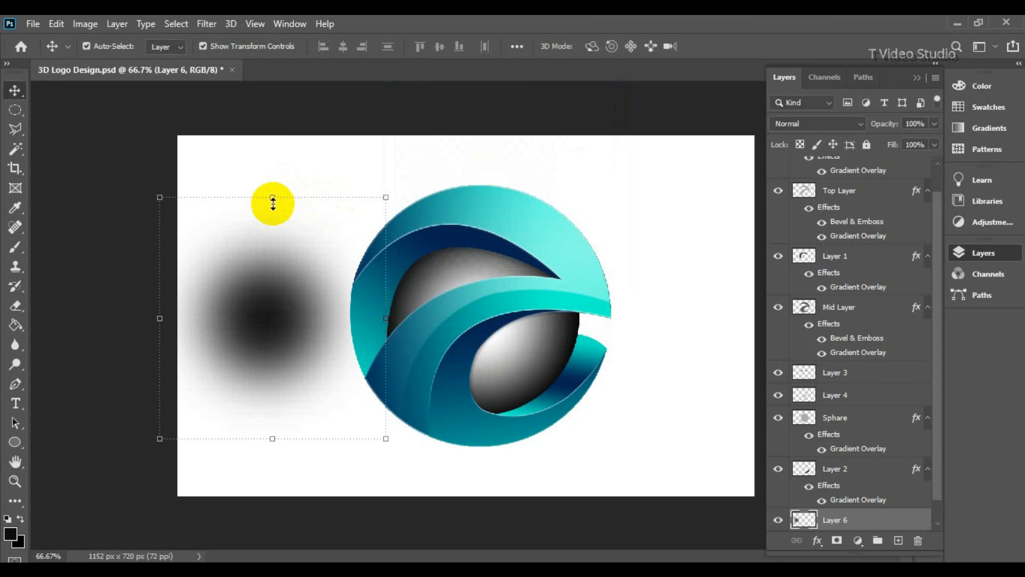
drag(273, 202, 475, 457)
click(133, 179)
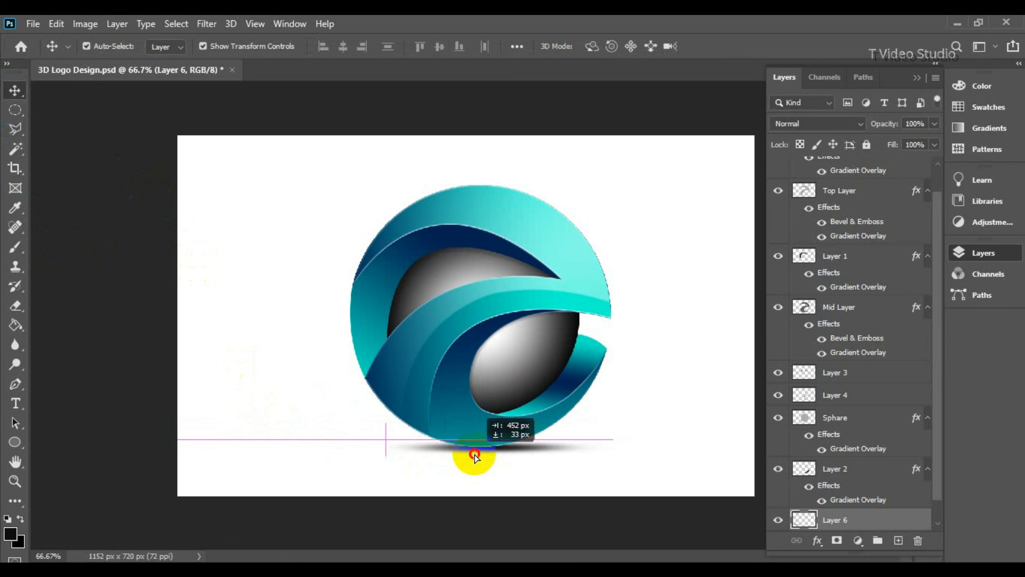
drag(475, 456, 511, 457)
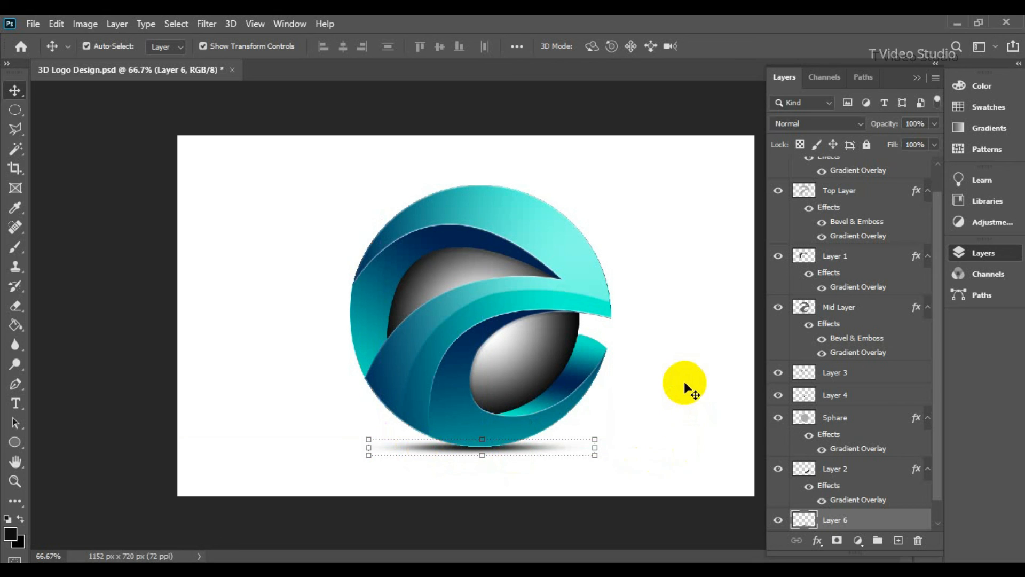
- Nudge the ground shadow upward so it tucks against the logo's bottom edge
key(Up)
key(Up)
key(Up)
key(Up)
key(Up)
key(Up)
key(Up)
key(Up)
key(Up)
key(Up)
key(Up)
key(Up)
key(Up)
key(Up)
key(Up)
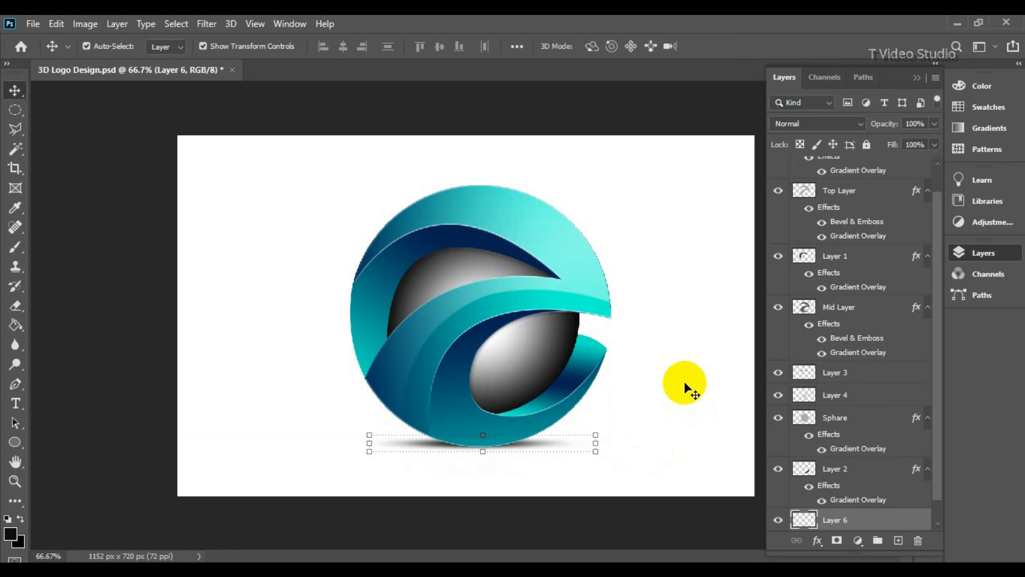
- Stretch the ground shadow slightly wider toward the right and apply the transform
click(602, 444)
drag(603, 444, 628, 441)
key(Return)
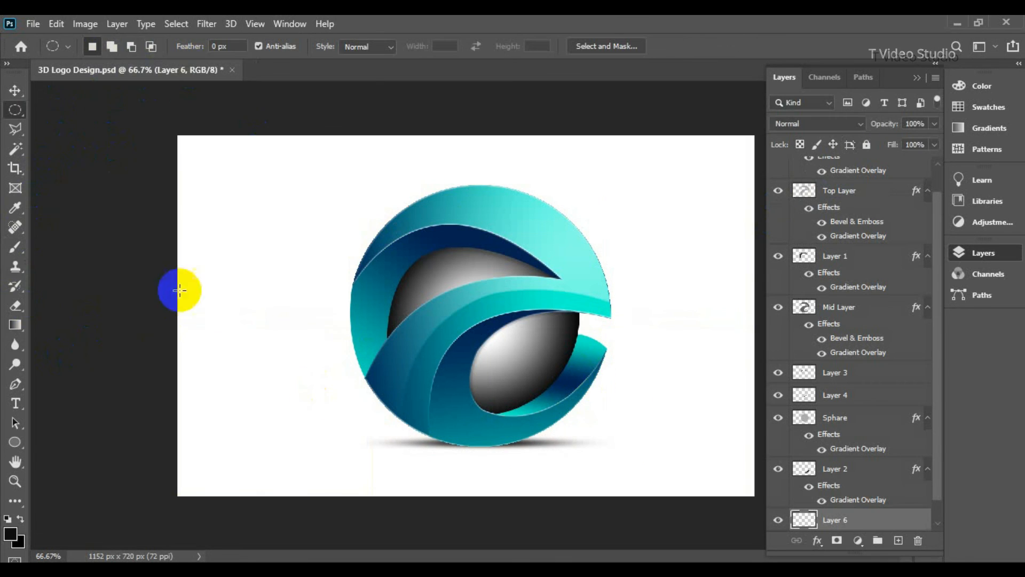
- Group all layers from Layer 5 down to Layer 6 into a group named 123
click(15, 92)
scroll(872, 214, up, 1)
click(872, 167)
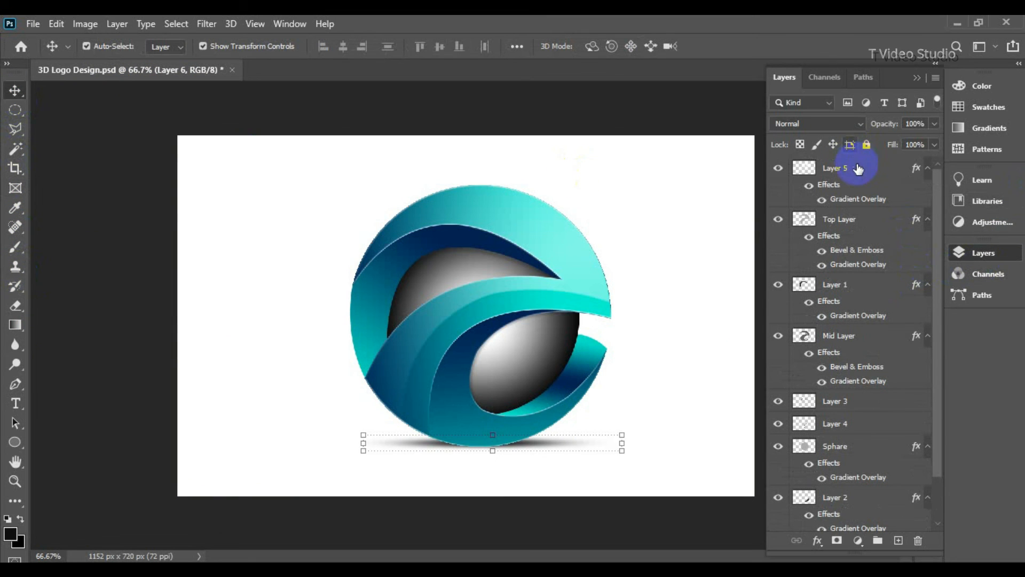
scroll(908, 350, down, 2)
shift+click(858, 495)
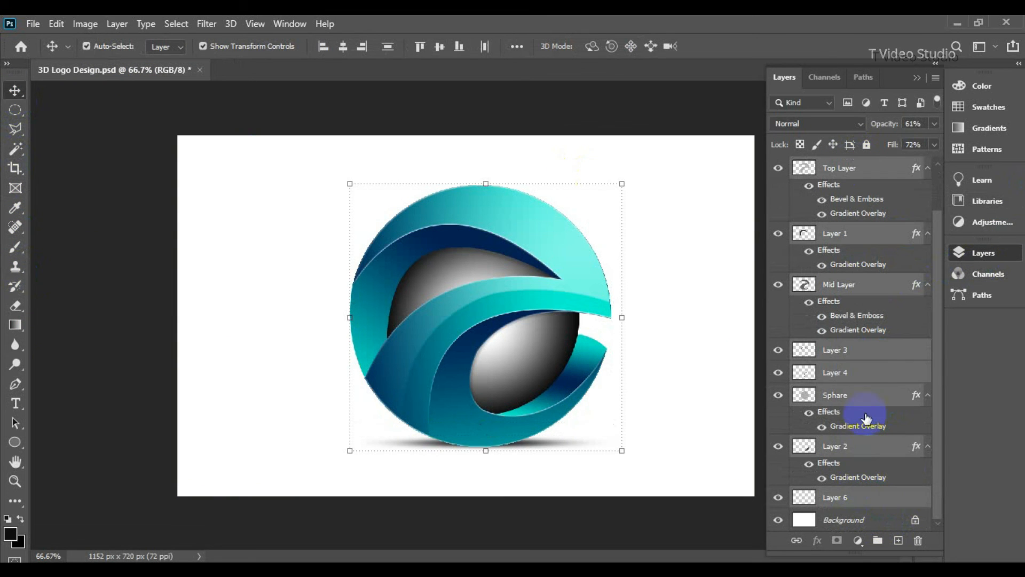
right_click(865, 376)
click(729, 120)
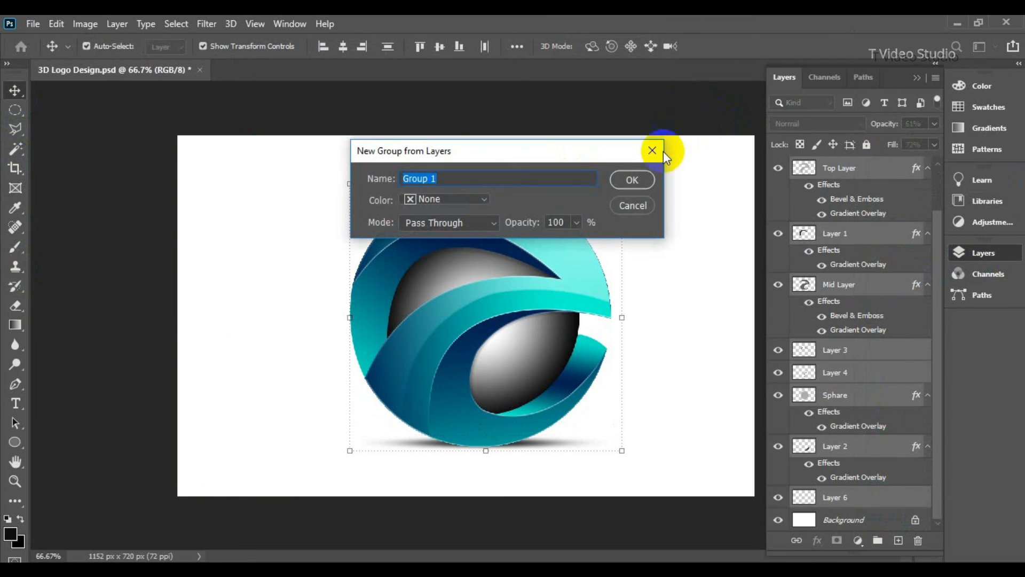
text(123)
click(631, 179)
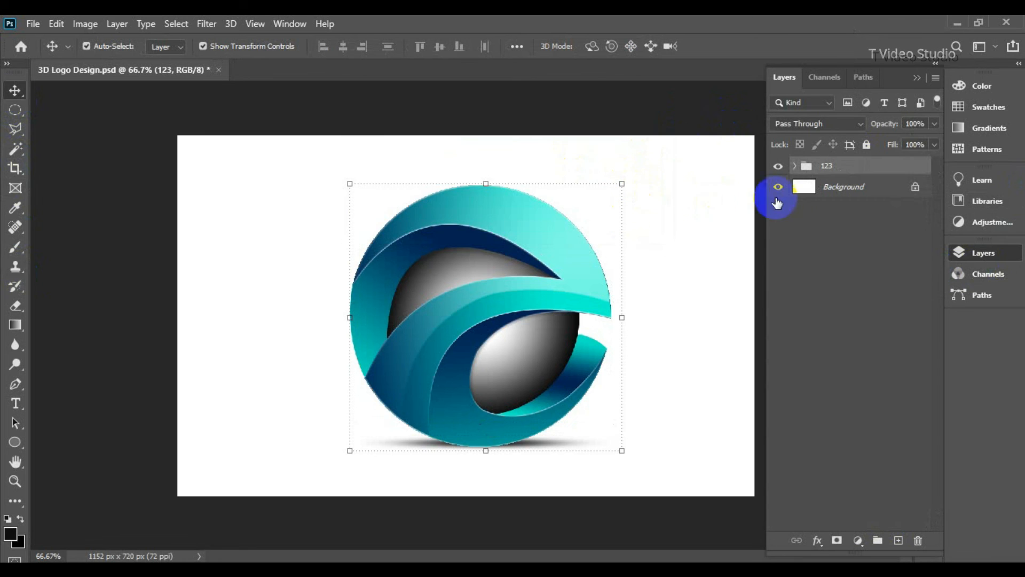
- Align group 123 to the vertical and horizontal centres of the Background and release the layer selection
click(437, 47)
click(344, 48)
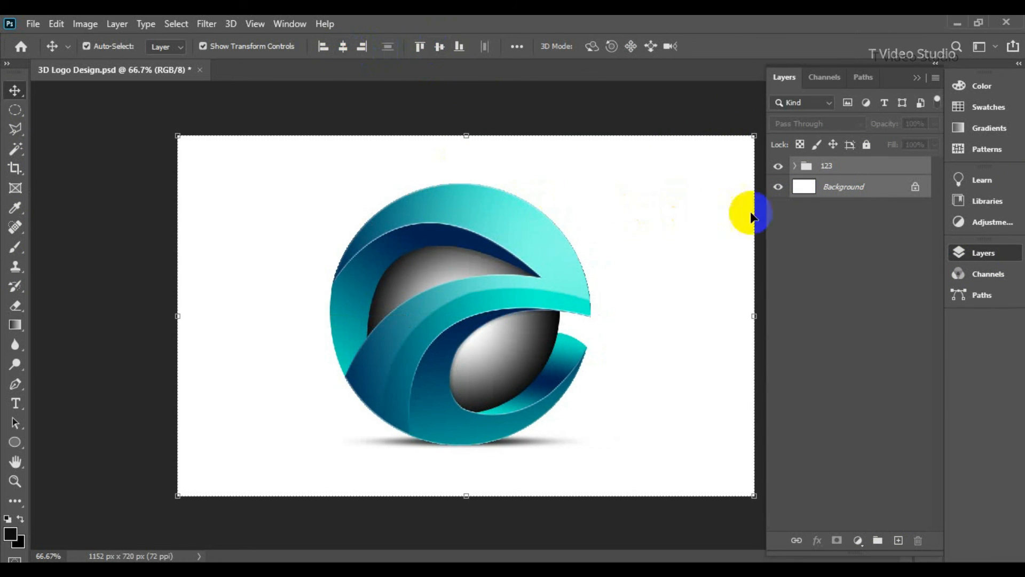
click(851, 189)
- Edit the white-to-yellow gradient, changing its end colour stop to a pale, muted beige
click(15, 325)
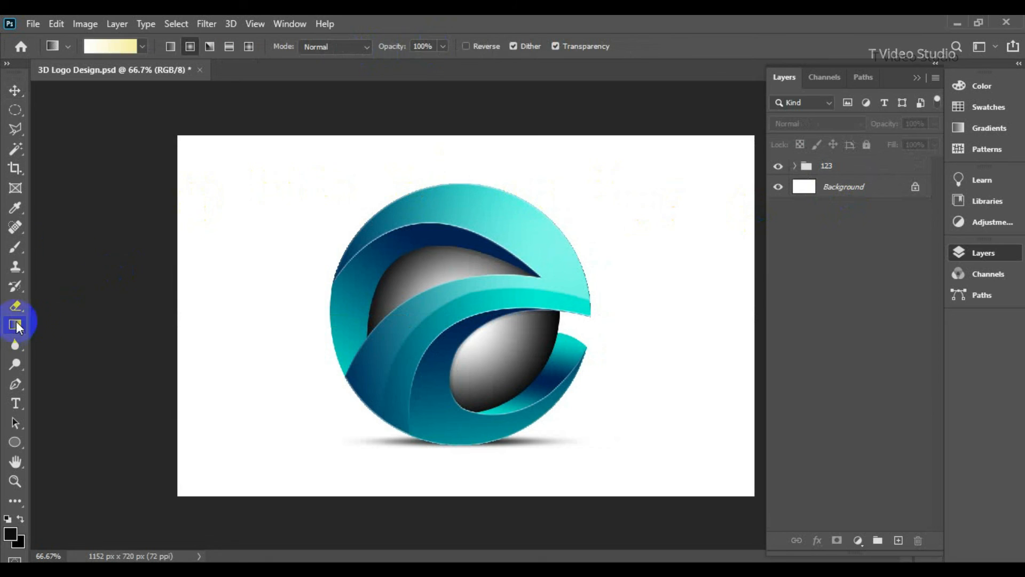
click(114, 47)
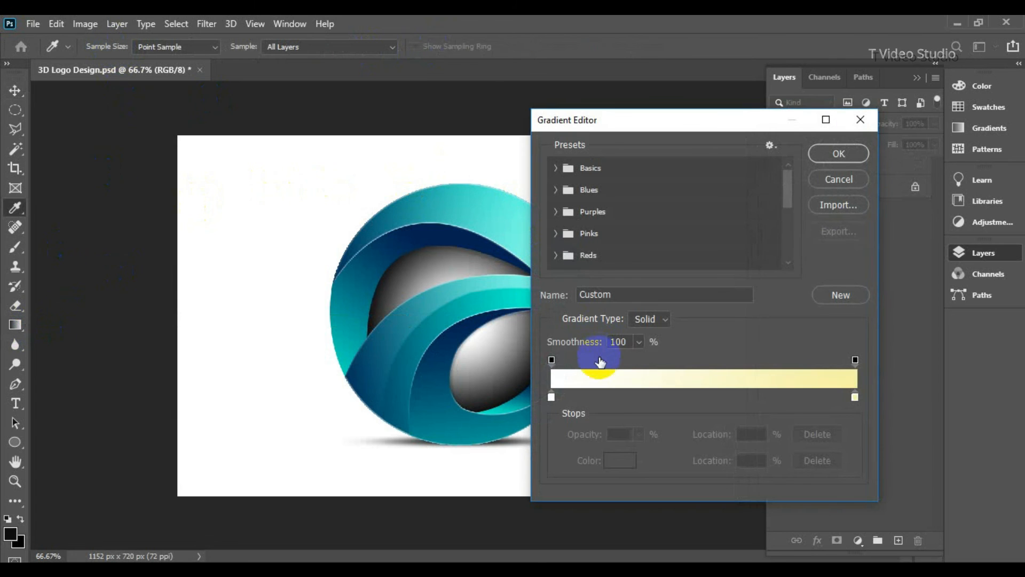
click(854, 397)
click(619, 460)
drag(667, 116, 650, 101)
click(969, 69)
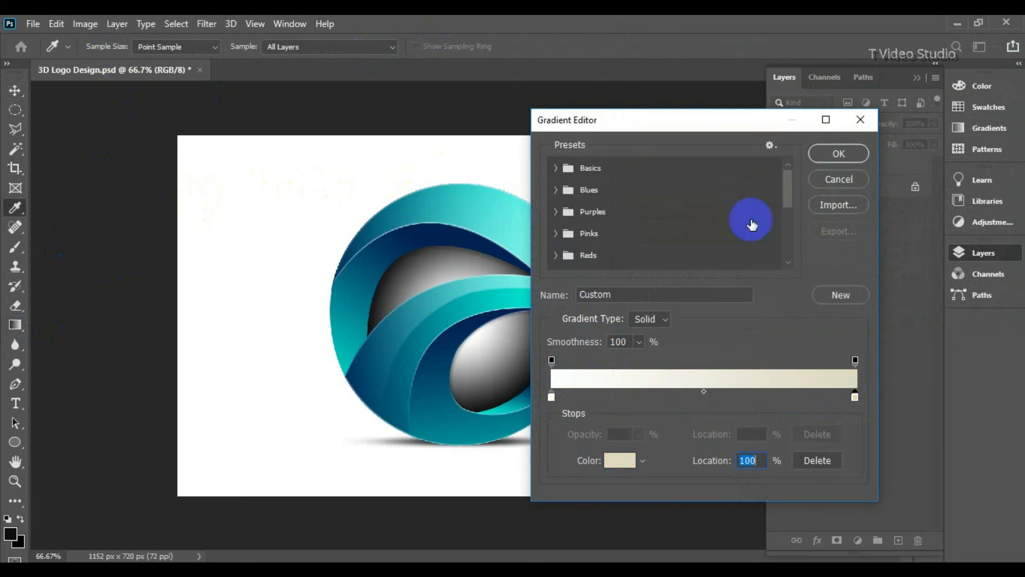
click(840, 151)
- Convert the Background to a regular layer and fill it with the white-to-beige radial gradient from the canvas centre past its lower-right corner
click(888, 191)
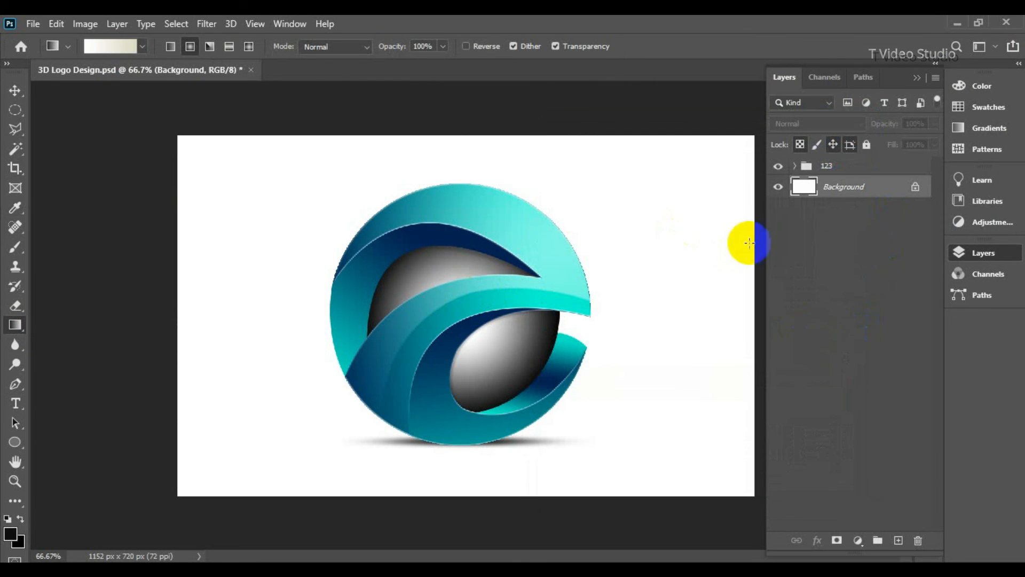
double_click(858, 190)
click(635, 171)
drag(493, 283, 861, 544)
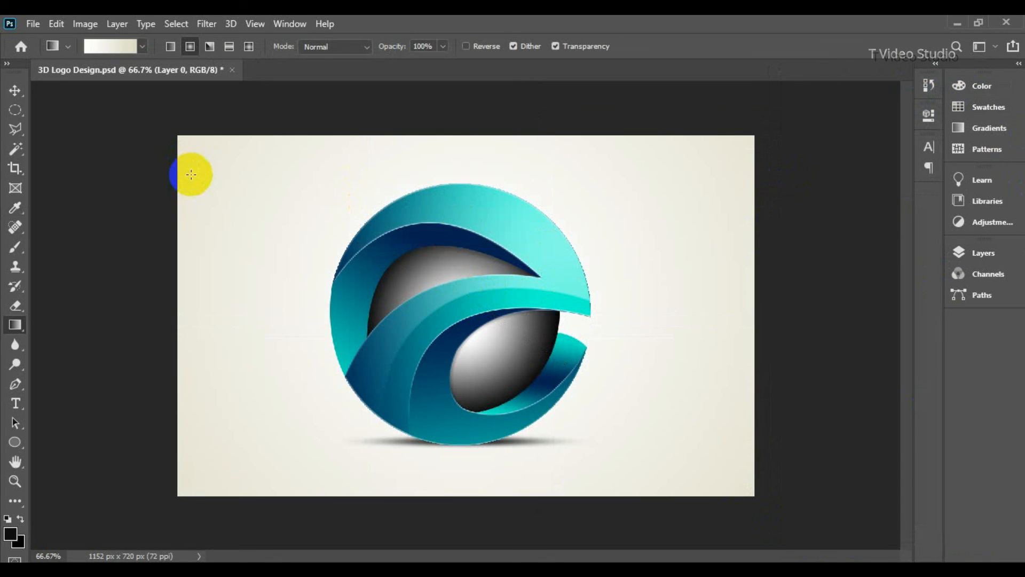
- Save the document and view the finished logo at 100% zoom
key(ctrl+s)
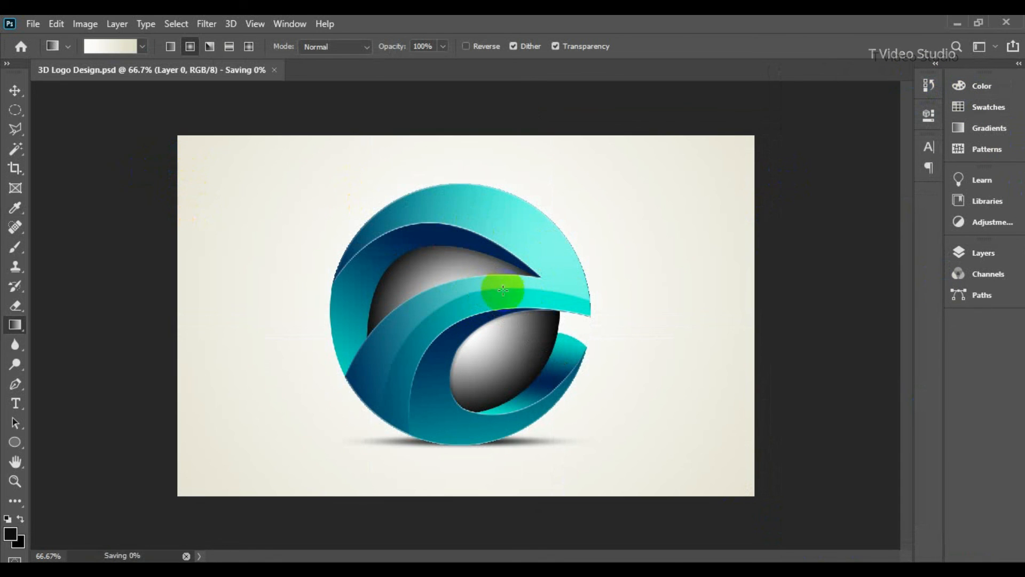
scroll(499, 279, up, 1)
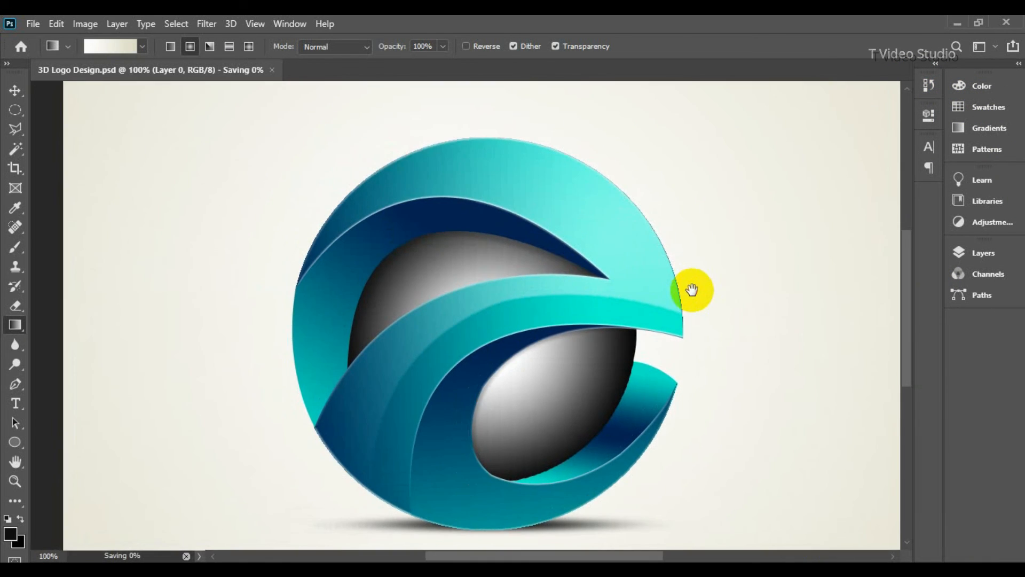
scroll(575, 292, up, 1)
scroll(576, 294, down, 1)
drag(571, 291, 614, 322)
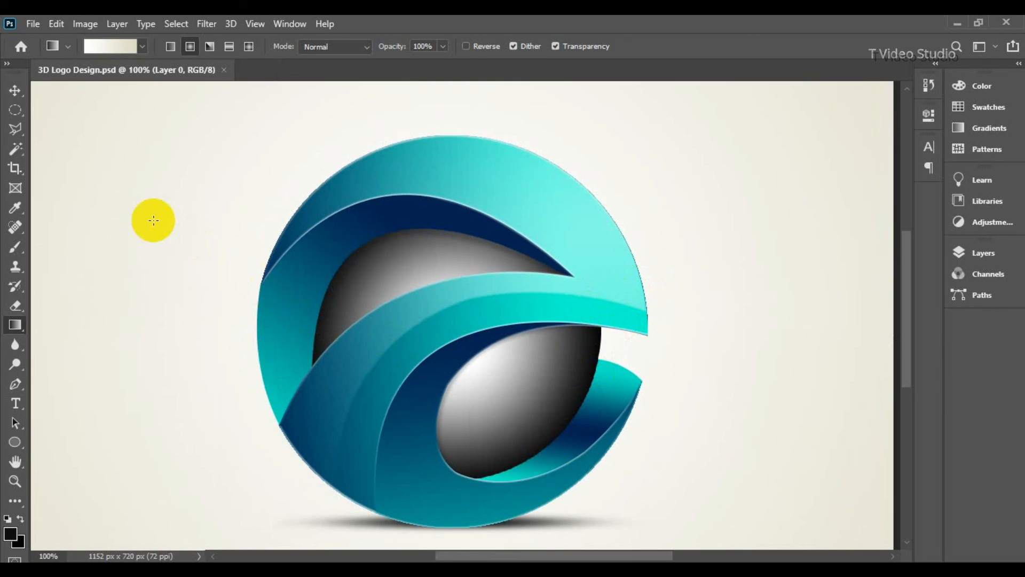
click(9, 112)
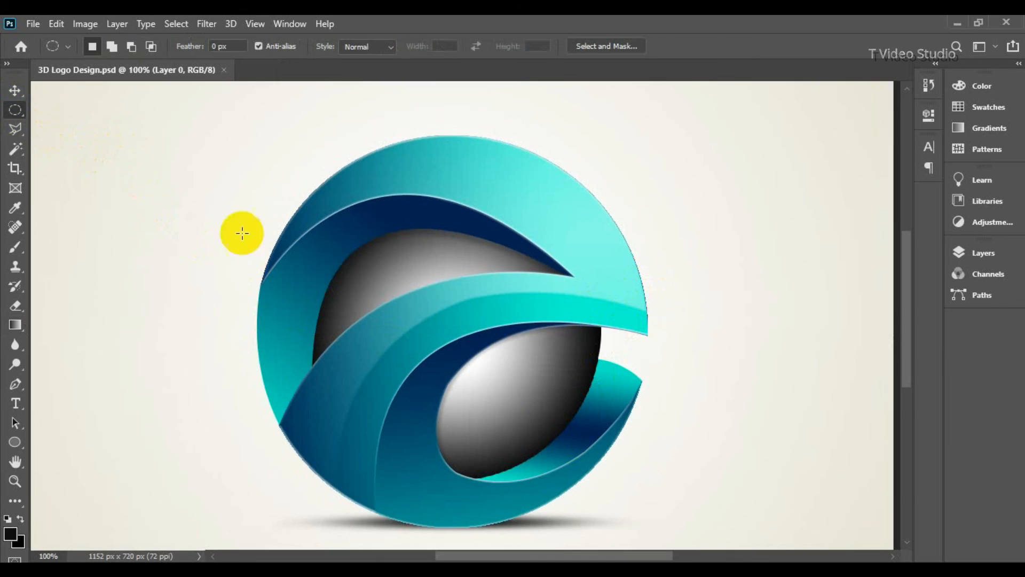